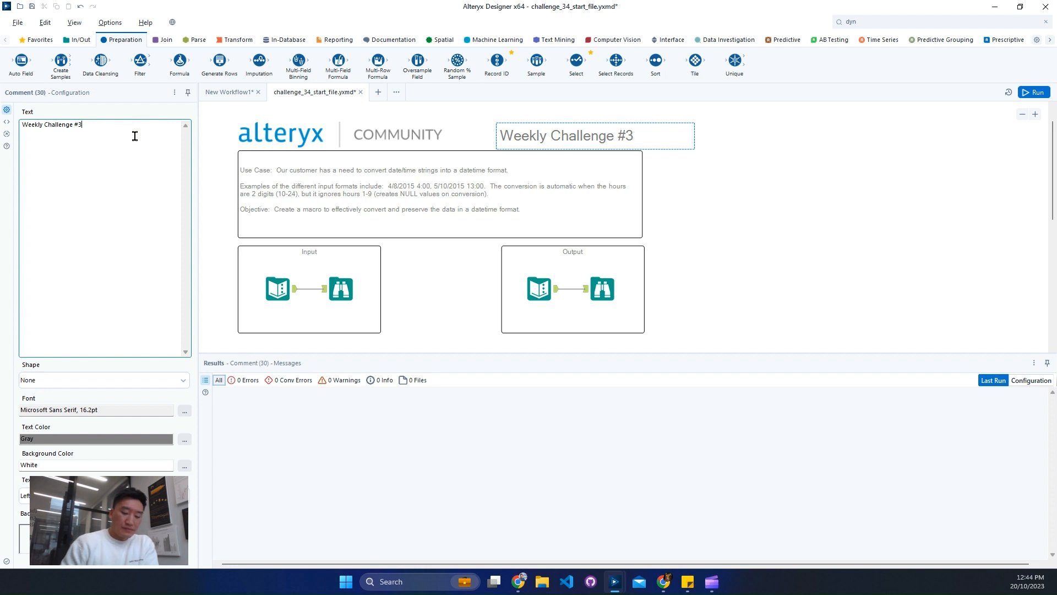
Complete the title comment as "Weekly Challenge #34" and run the workflow.
{"action": "type", "text": "4"}
{"action": "left_click", "coordinate": [725, 262]}
{"action": "key", "text": "ctrl+r"}
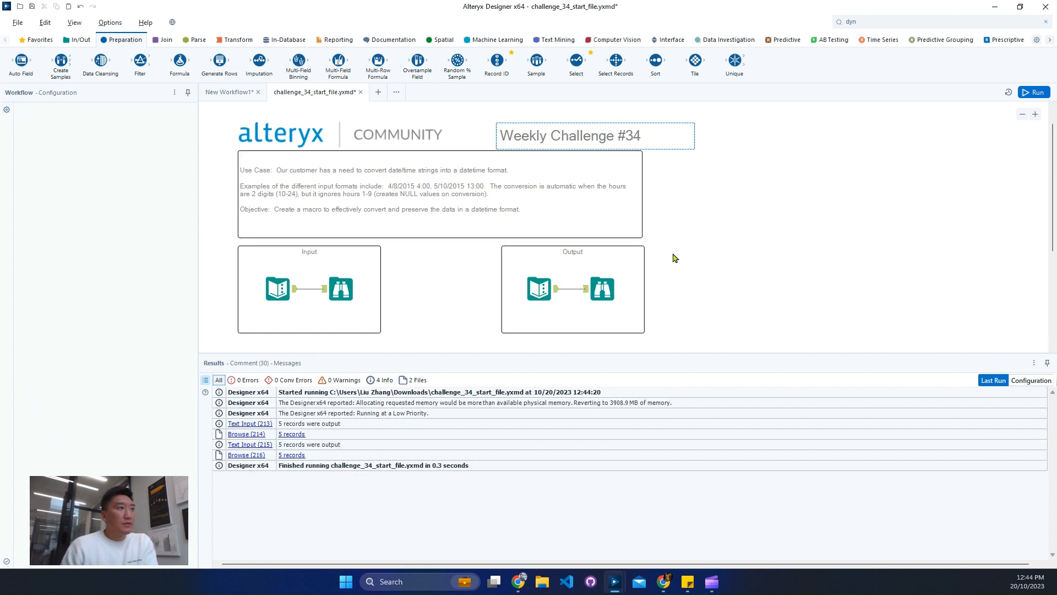
Read the challenge's use case and compare the date_time records of the Input and Output Browse tools.
{"action": "left_click", "coordinate": [600, 250]}
{"action": "left_click", "coordinate": [472, 188]}
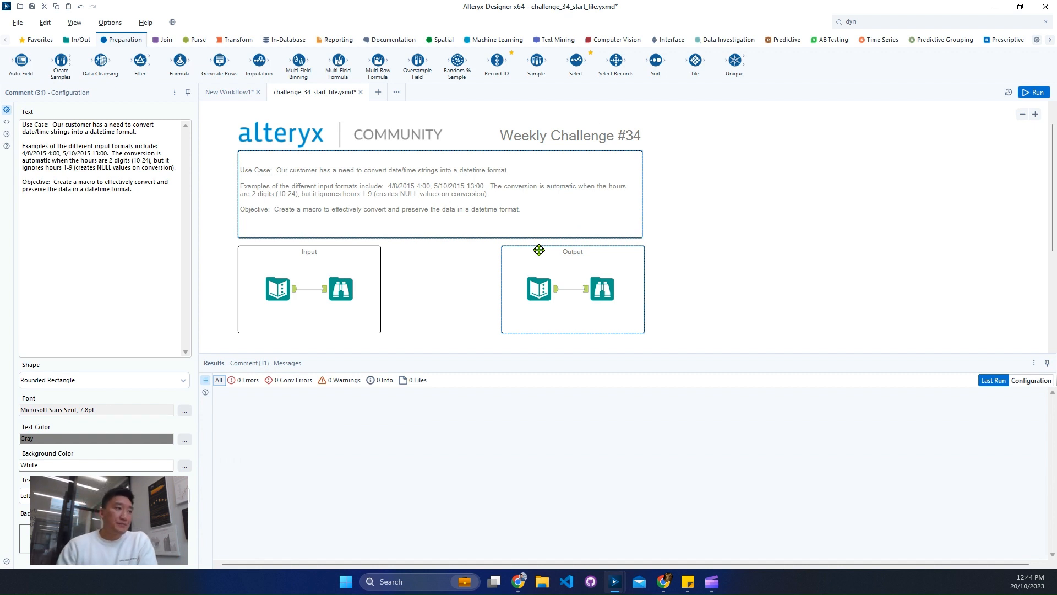
{"action": "scroll", "coordinate": [378, 288], "scroll_direction": "down", "scroll_amount": 2}
{"action": "left_click", "coordinate": [341, 183]}
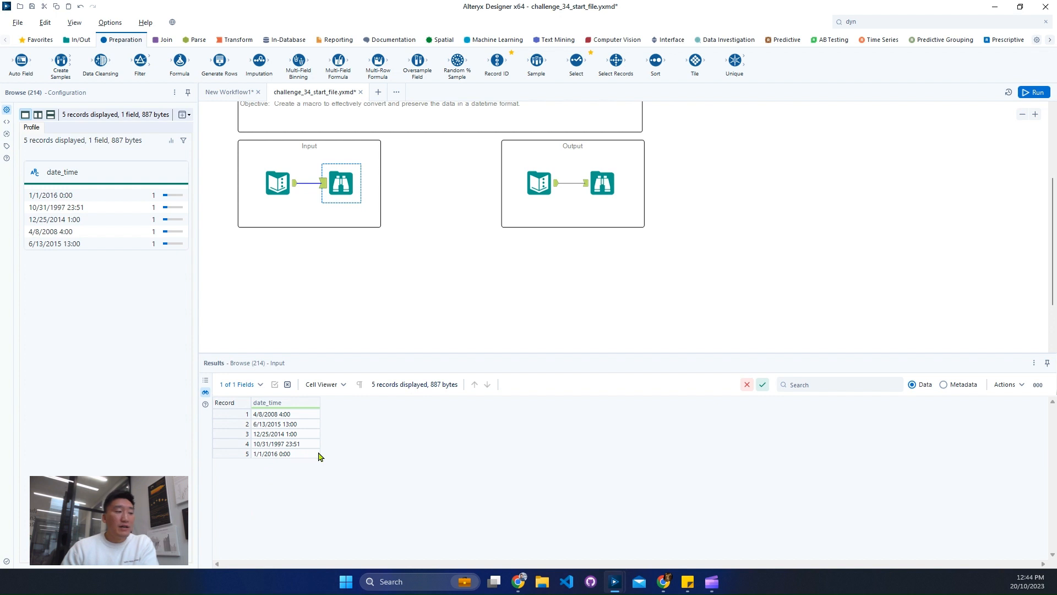
{"action": "left_click", "coordinate": [602, 184]}
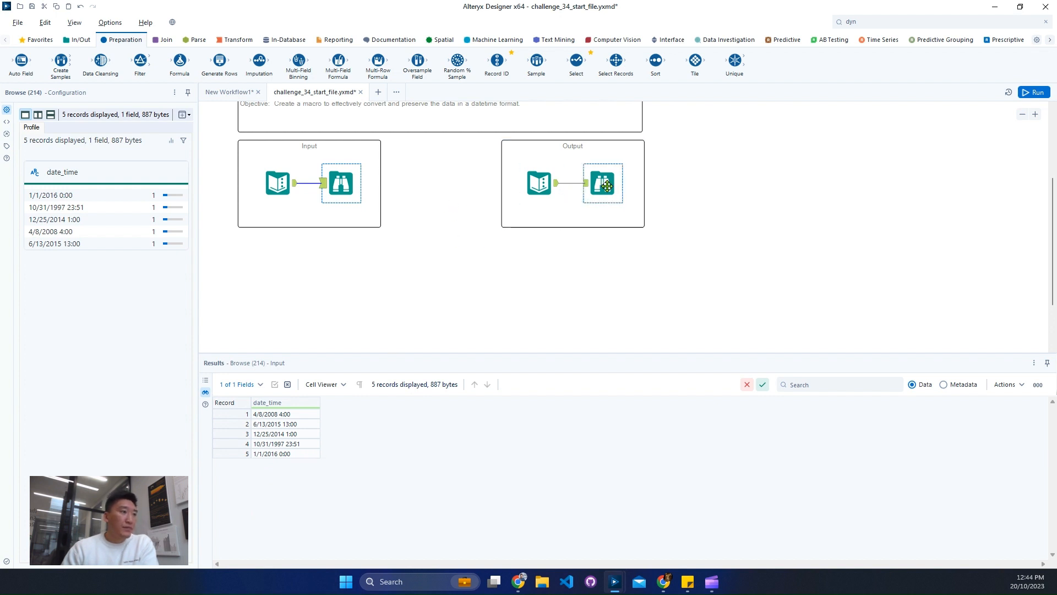
{"action": "scroll", "coordinate": [550, 301], "scroll_direction": "up", "scroll_amount": 1}
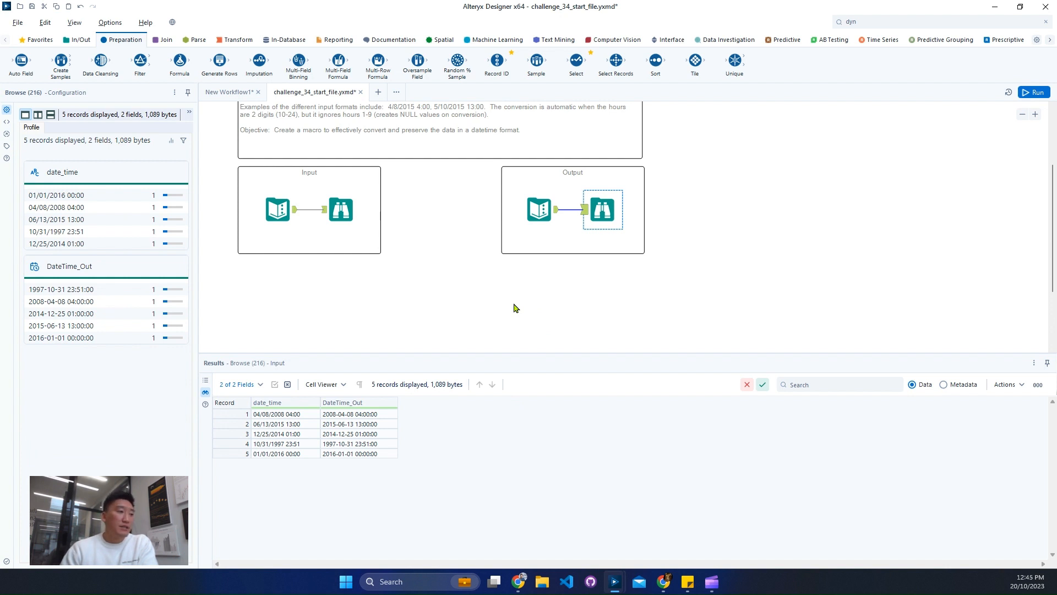
{"action": "left_click", "coordinate": [344, 217]}
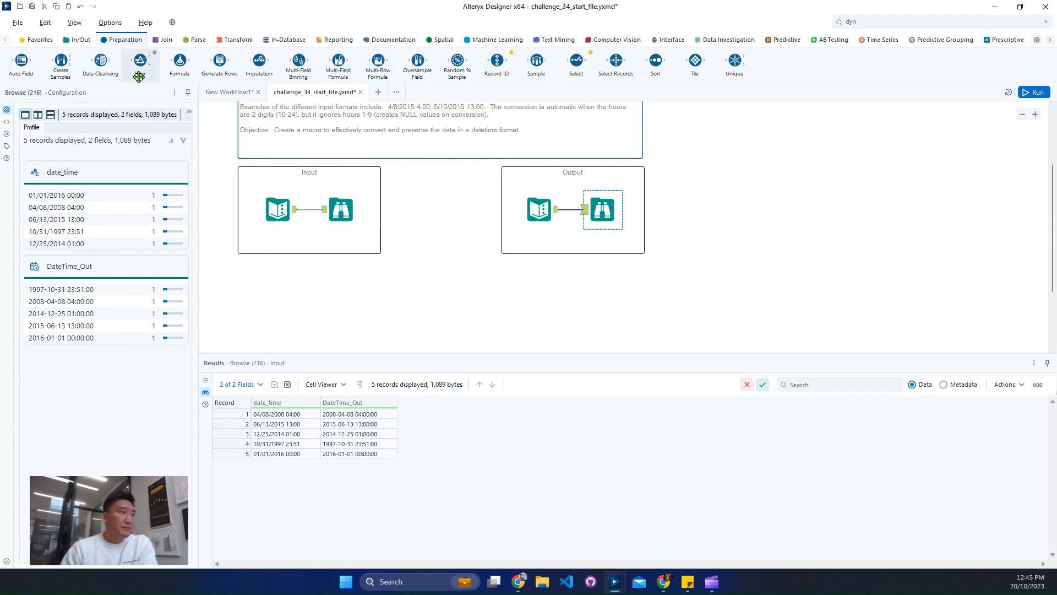
Add a Select tool fed by the Input's Text Input and change the date_time field type to DateTime.
{"action": "left_click_drag", "start_coordinate": [576, 64], "coordinate": [339, 276]}
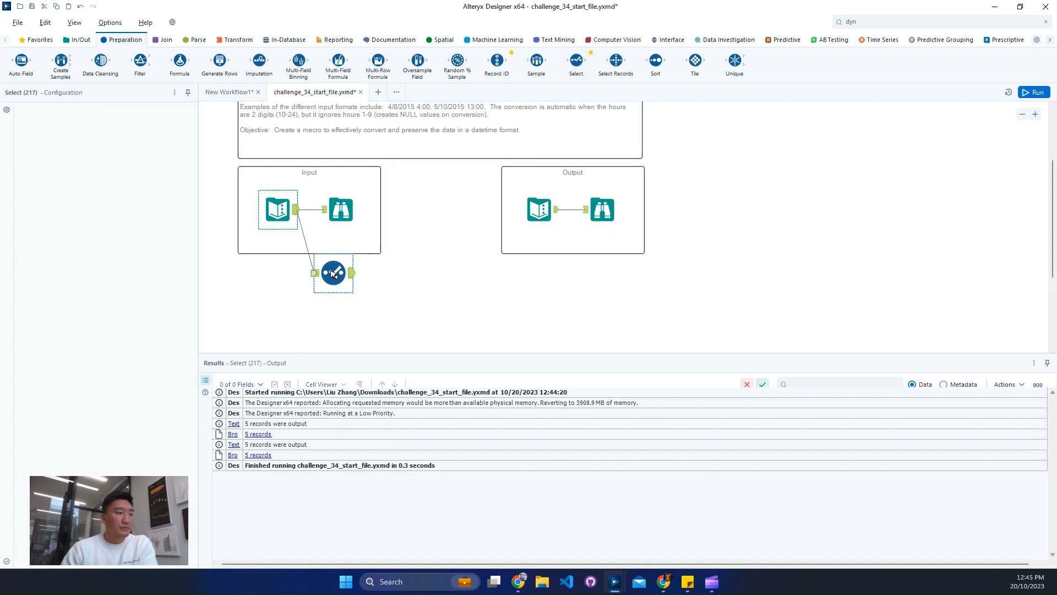
{"action": "left_click_drag", "start_coordinate": [334, 274], "coordinate": [349, 288]}
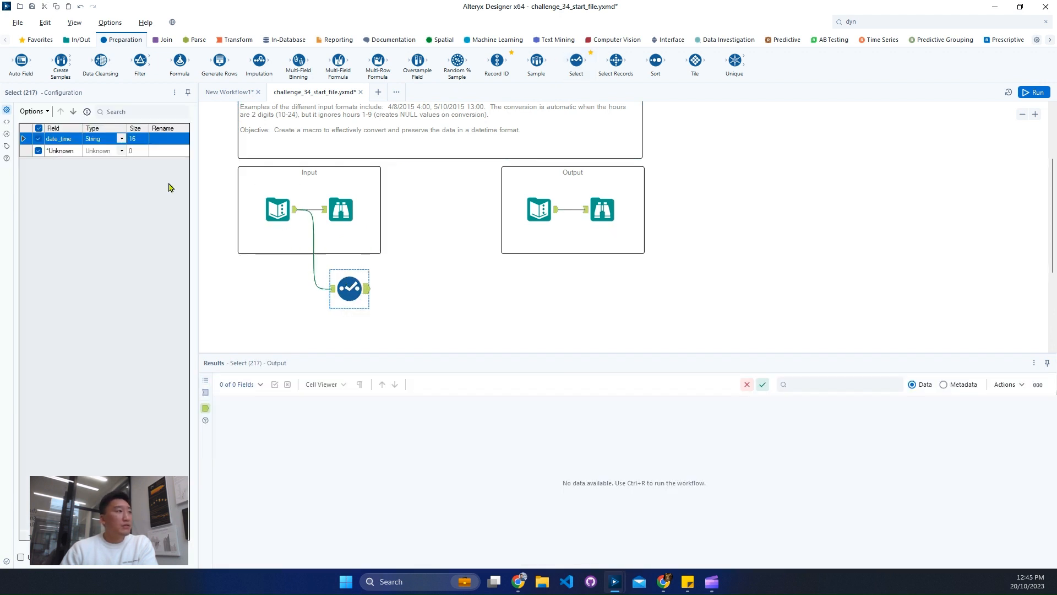
{"action": "left_click", "coordinate": [124, 141]}
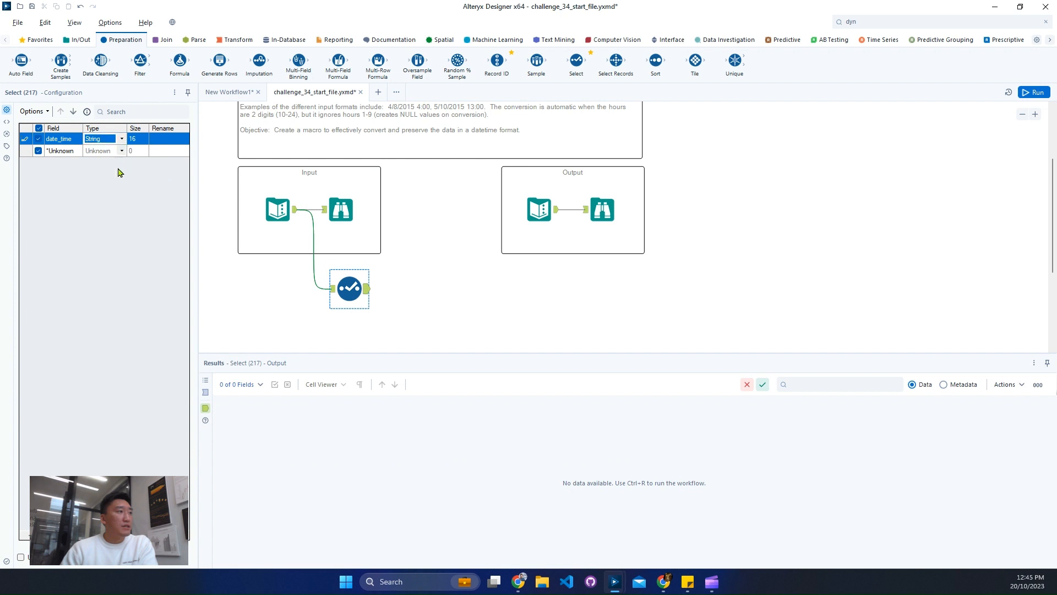
{"action": "left_click", "coordinate": [122, 139]}
{"action": "left_click", "coordinate": [106, 256]}
Add an Auto Field tool below the Select tool, fed by the Input's Text Input and aligned with it.
{"action": "scroll", "coordinate": [476, 328], "scroll_direction": "down", "scroll_amount": 4}
{"action": "left_click_drag", "start_coordinate": [12, 67], "coordinate": [341, 263]}
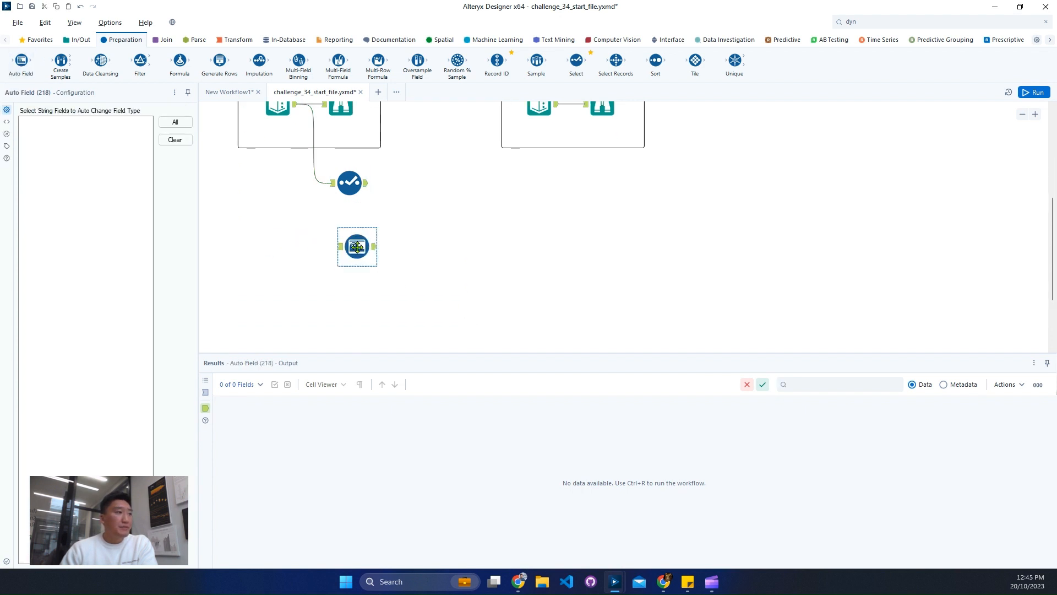
{"action": "scroll", "coordinate": [330, 231], "scroll_direction": "up", "scroll_amount": 2}
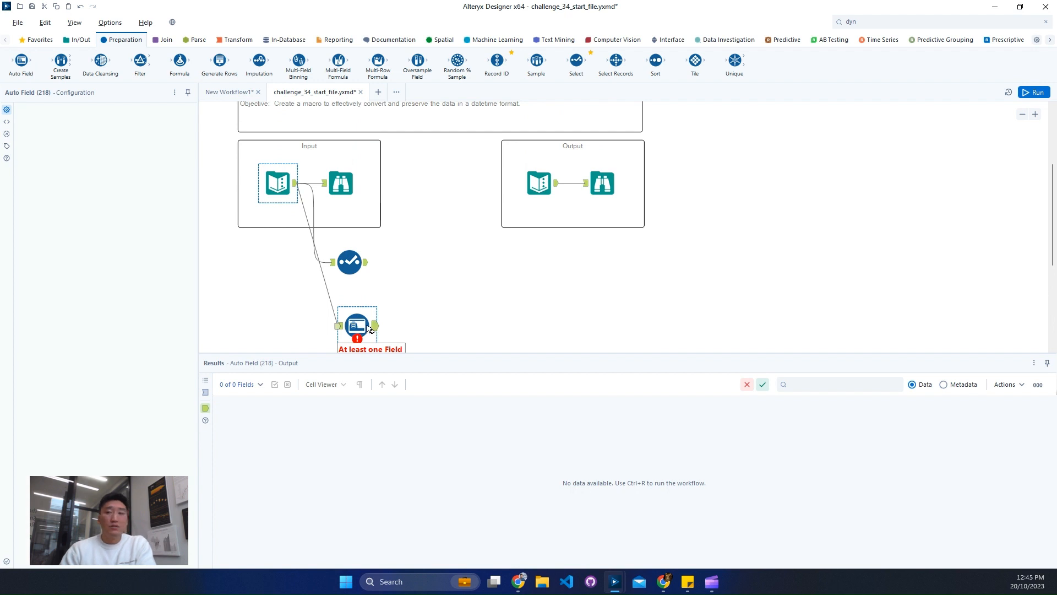
{"action": "left_click_drag", "start_coordinate": [364, 325], "coordinate": [355, 324]}
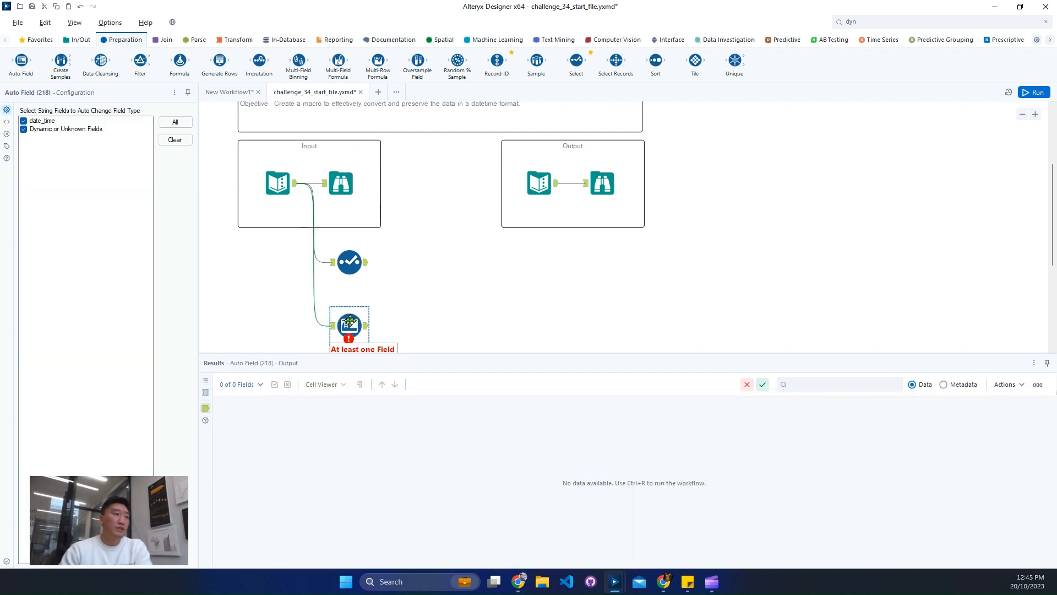
Add a DateTime tool fed by the Input's Text Input, converting date_time from the MM/dd/yyyy hh:mm:ss format.
{"action": "left_click", "coordinate": [196, 39]}
{"action": "left_click_drag", "start_coordinate": [21, 61], "coordinate": [461, 279]}
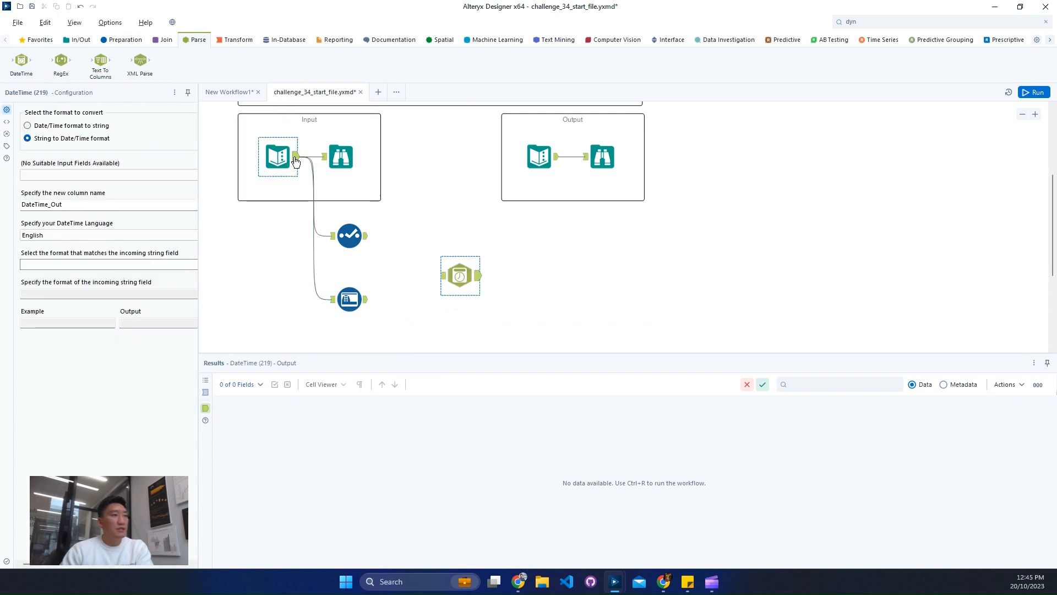
{"action": "left_click_drag", "start_coordinate": [296, 157], "coordinate": [436, 236]}
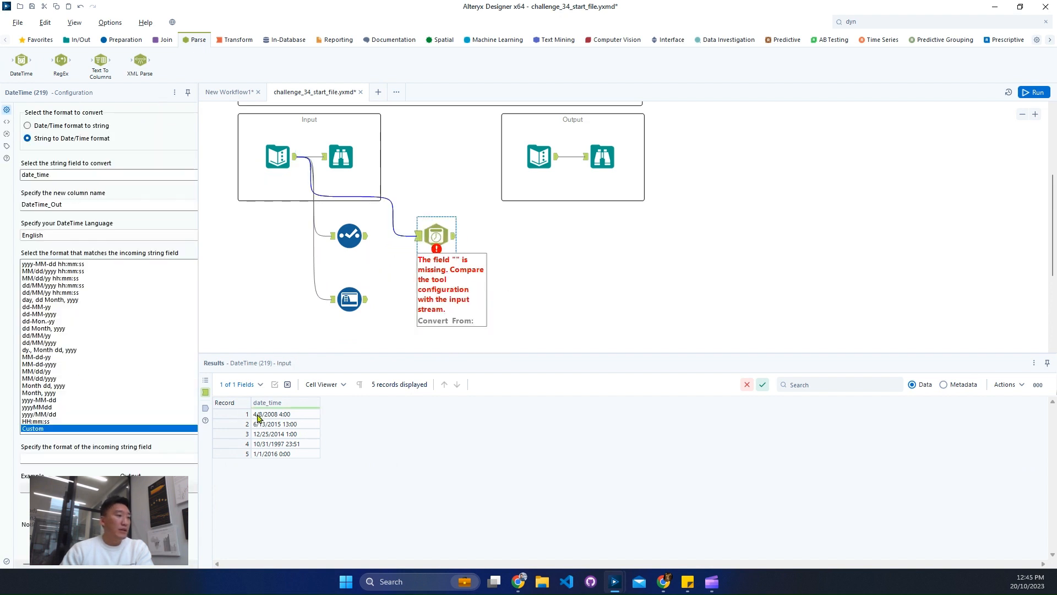
{"action": "left_click", "coordinate": [46, 271]}
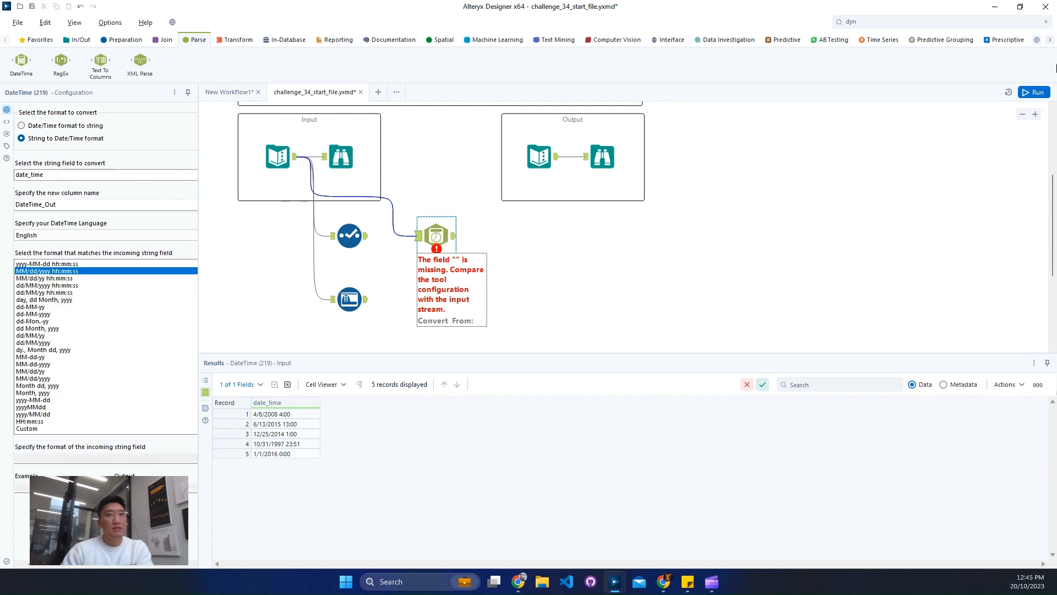
Run the workflow and compare the Select, Auto Field and DateTime results with the expected output, including the Auto Field metadata.
{"action": "left_click", "coordinate": [784, 174]}
{"action": "key", "text": "ctrl+r"}
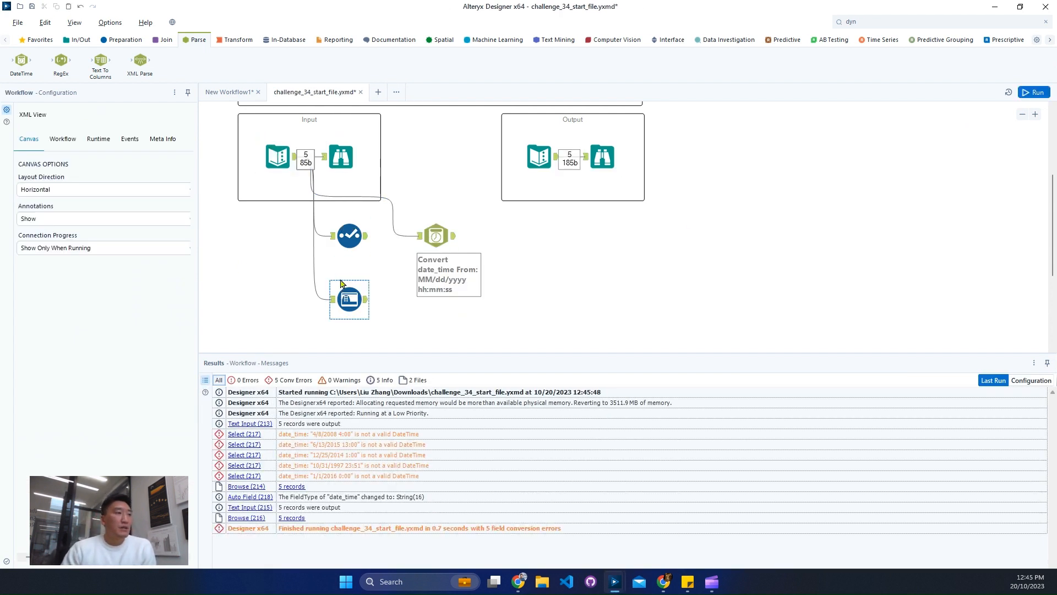
{"action": "left_click", "coordinate": [349, 236]}
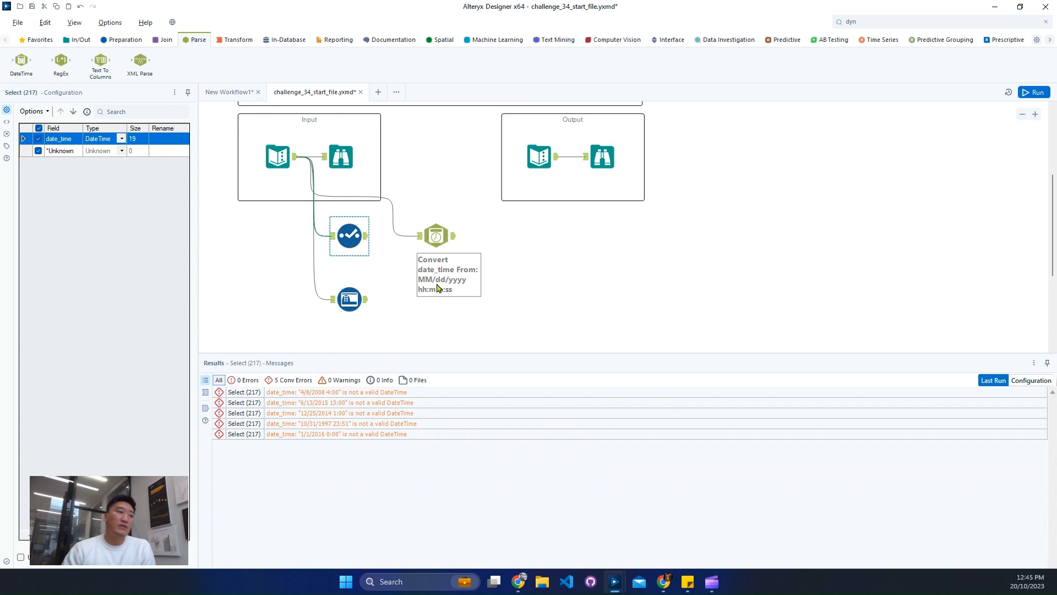
{"action": "left_click", "coordinate": [367, 236]}
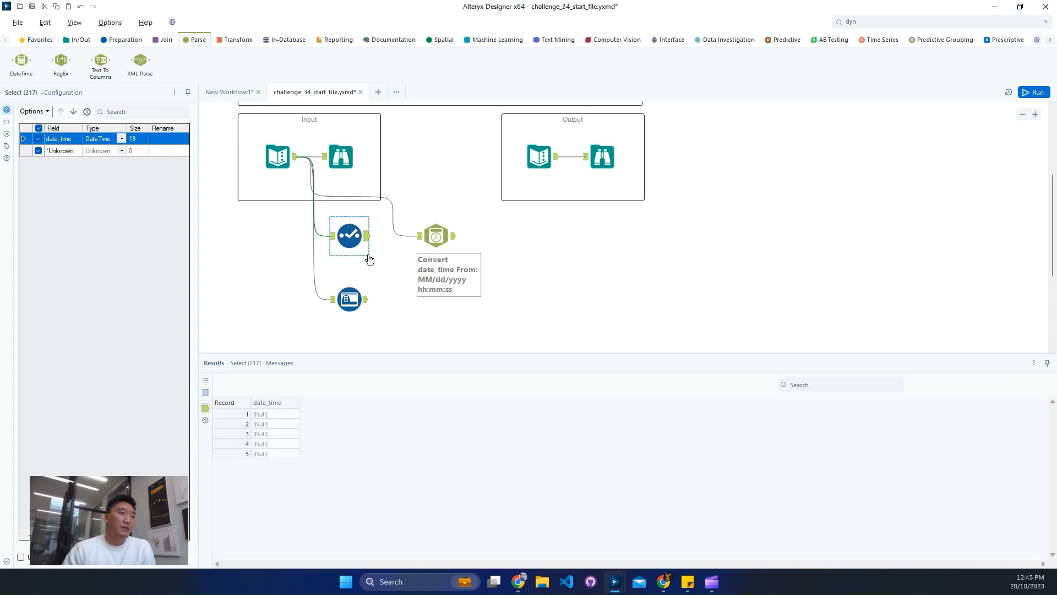
{"action": "left_click", "coordinate": [362, 307]}
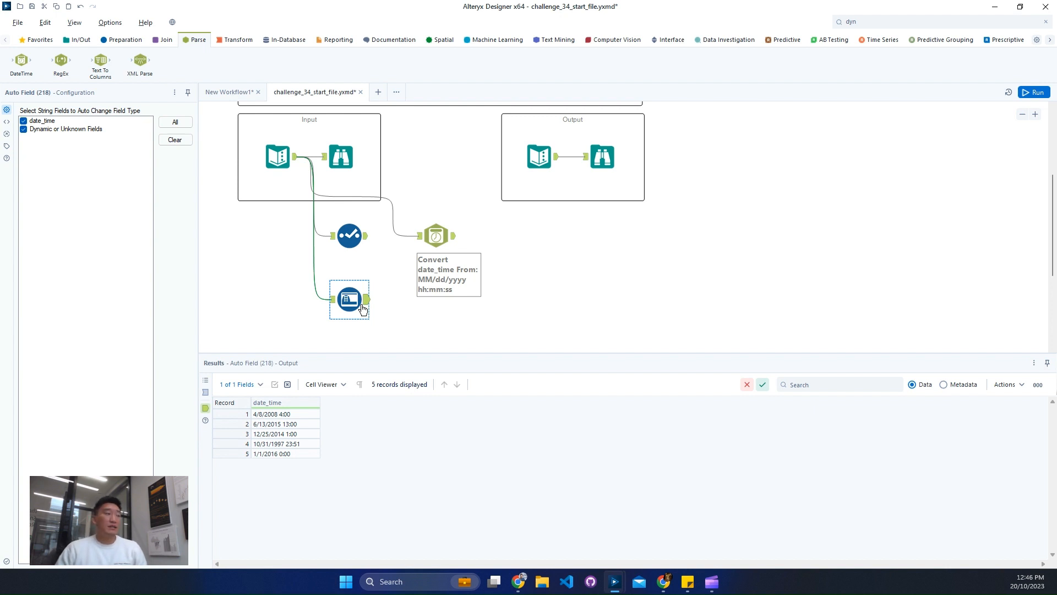
{"action": "left_click", "coordinate": [961, 386]}
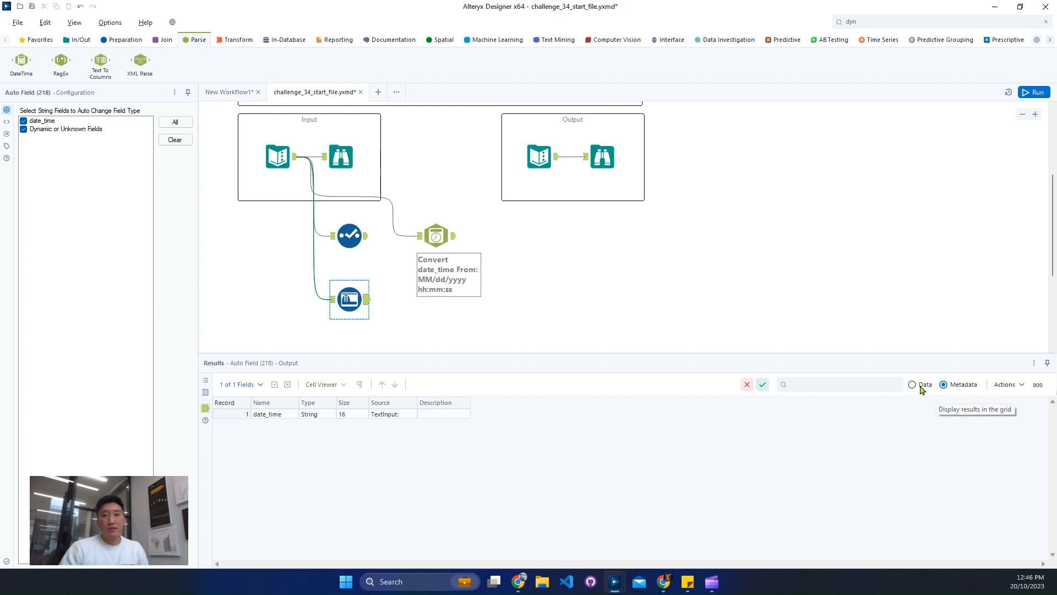
{"action": "left_click", "coordinate": [922, 385]}
{"action": "left_click", "coordinate": [440, 236]}
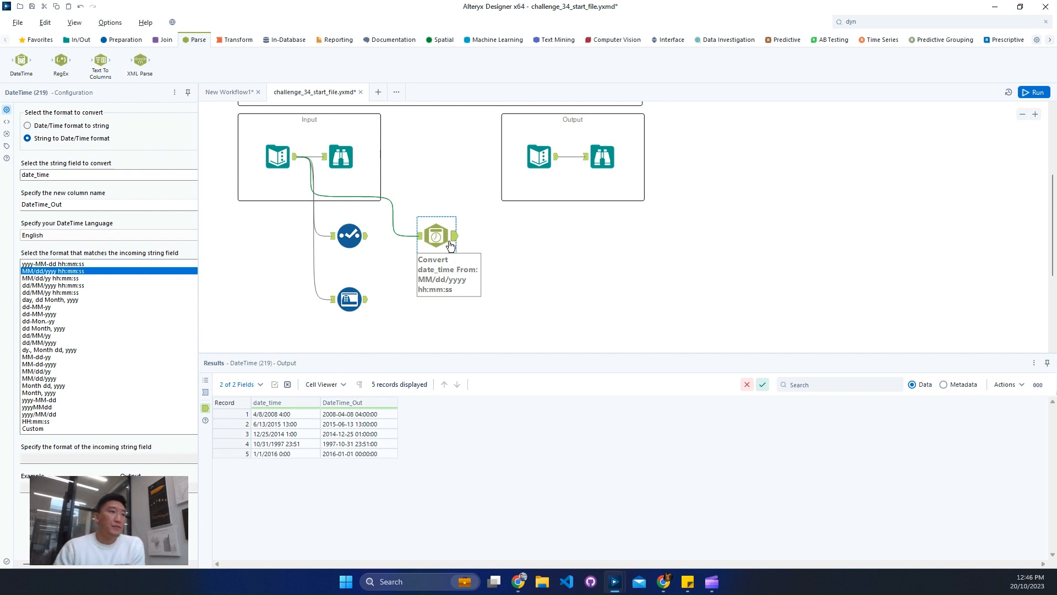
{"action": "left_click", "coordinate": [595, 161]}
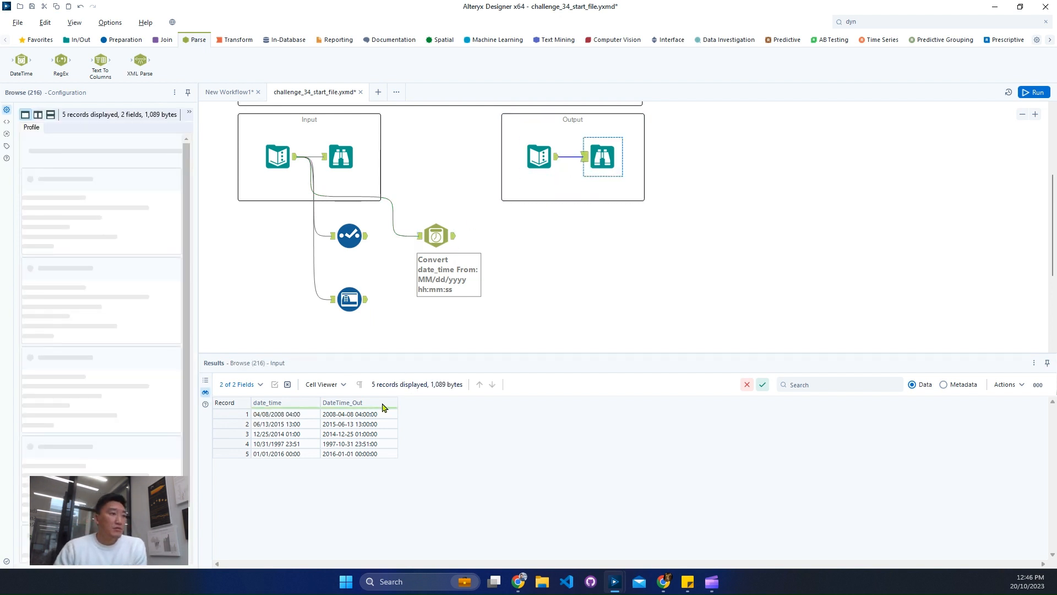
{"action": "left_click", "coordinate": [452, 240]}
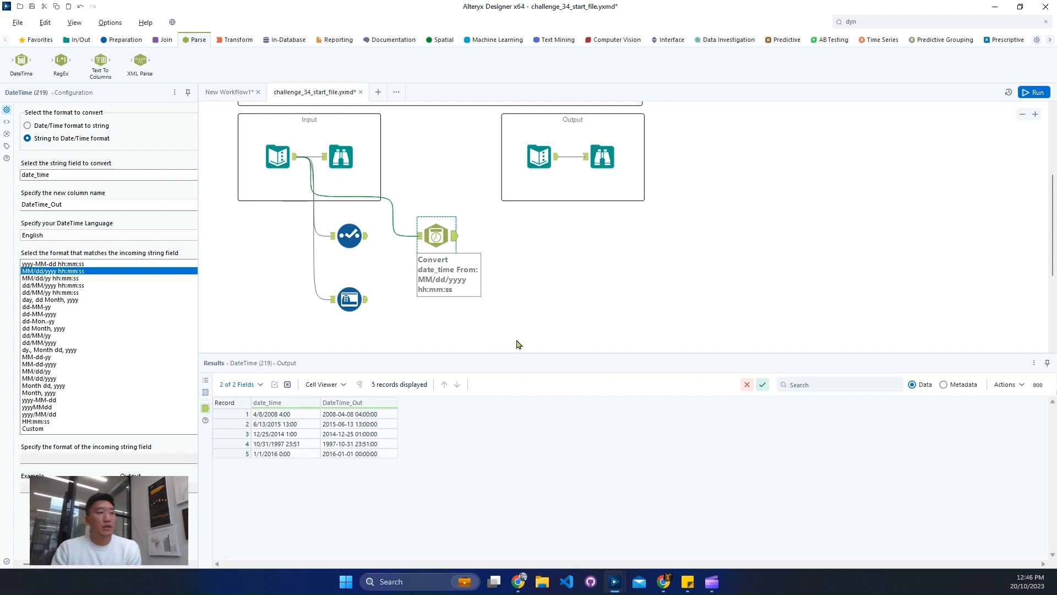
Delete the Select, Auto Field and DateTime tools from the canvas.
{"action": "left_click_drag", "start_coordinate": [523, 330], "coordinate": [337, 236]}
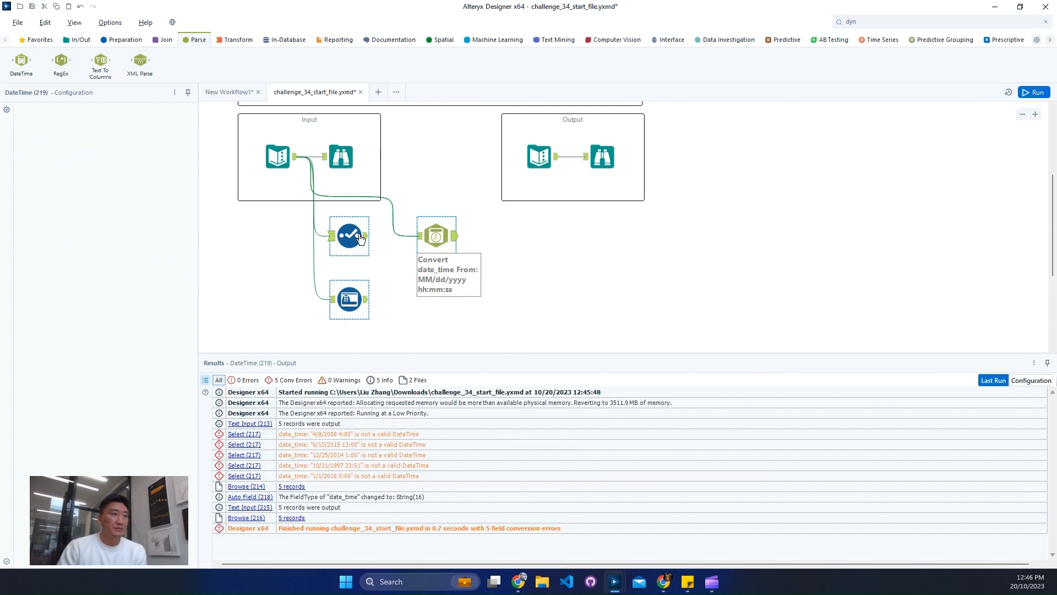
{"action": "key", "text": "Delete"}
{"action": "scroll", "coordinate": [416, 225], "scroll_direction": "up", "scroll_amount": 2}
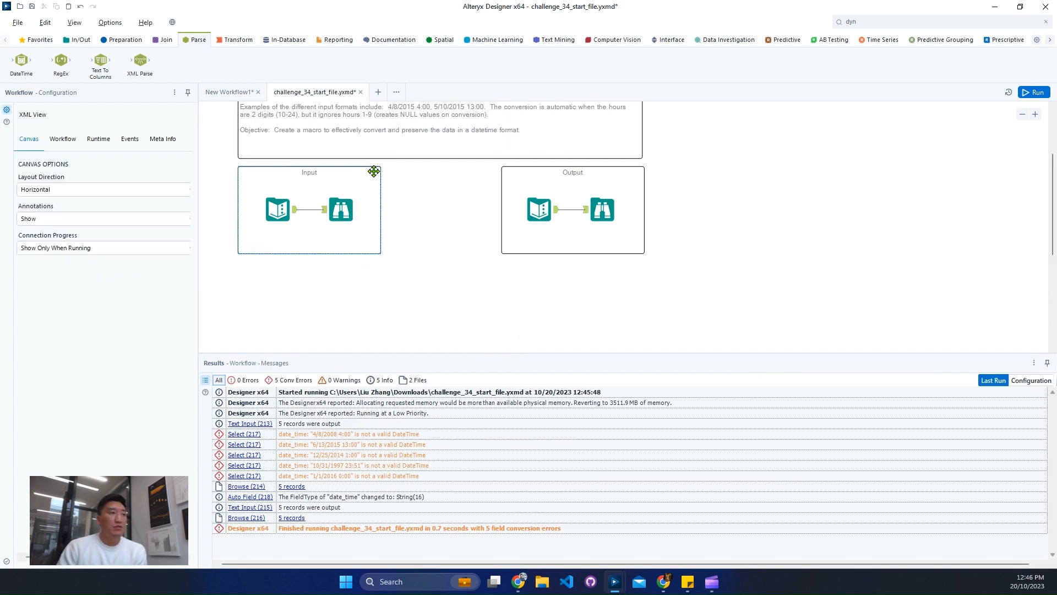
Copy the first date_time record, 4/8/2008 4:00, with its column header from the Input Browse results.
{"action": "left_click", "coordinate": [322, 188]}
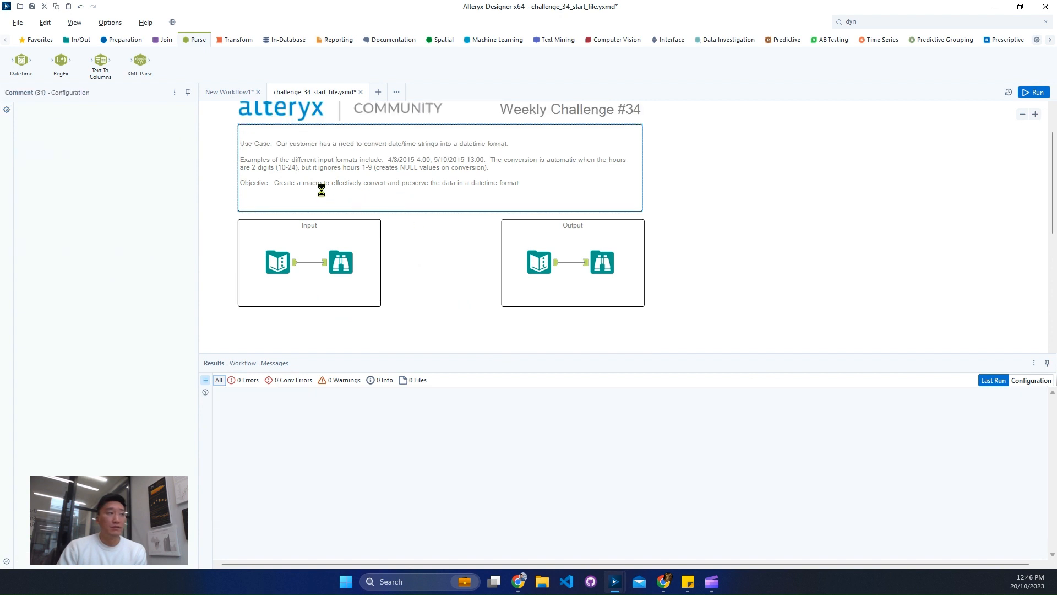
{"action": "left_click", "coordinate": [341, 263]}
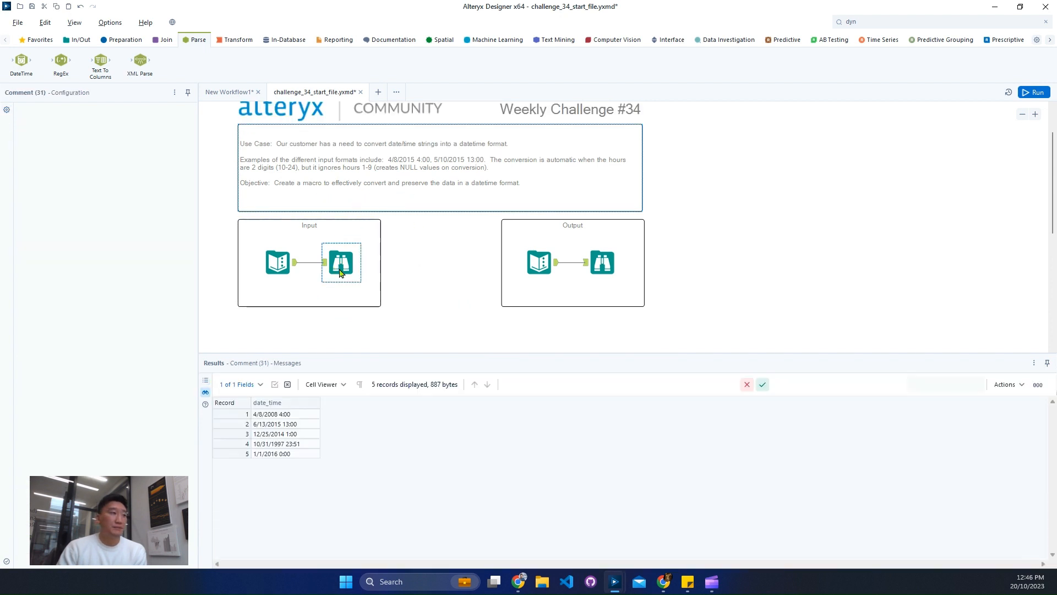
{"action": "left_click", "coordinate": [278, 434]}
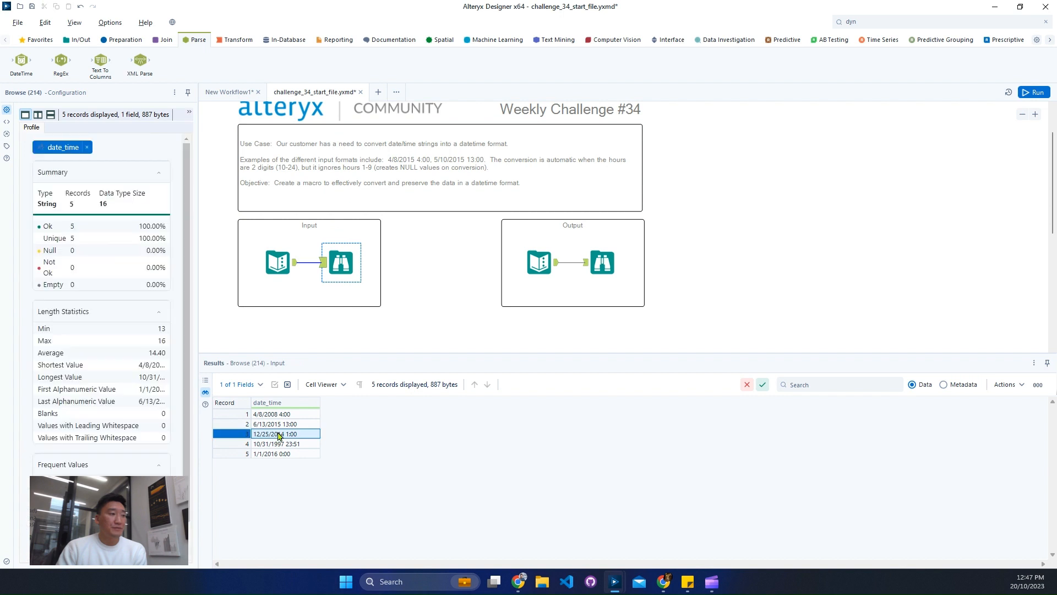
{"action": "right_click", "coordinate": [282, 416]}
{"action": "left_click", "coordinate": [332, 428]}
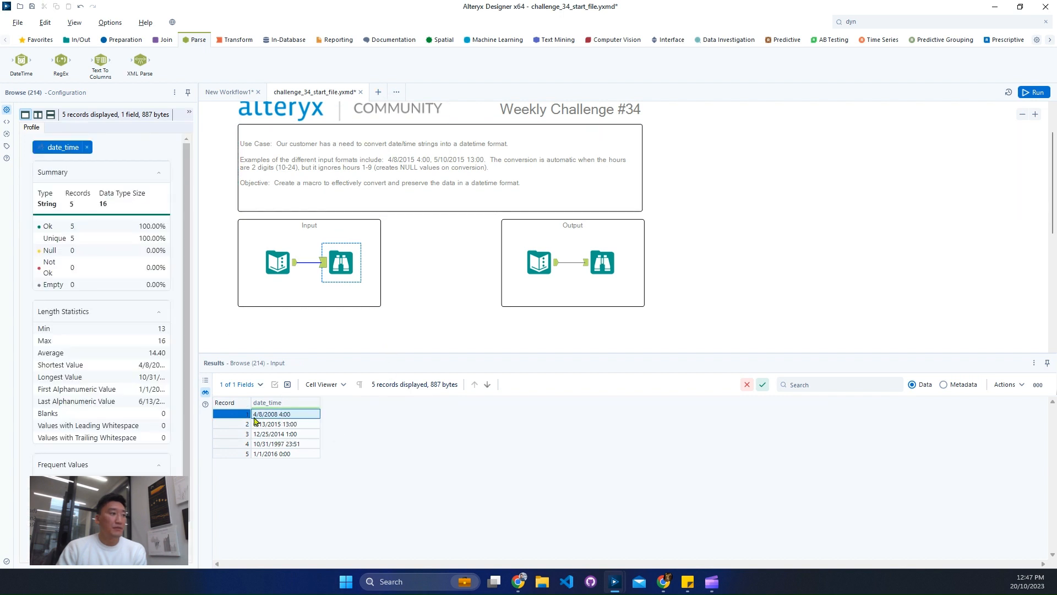
{"action": "right_click", "coordinate": [279, 417]}
{"action": "left_click", "coordinate": [332, 429]}
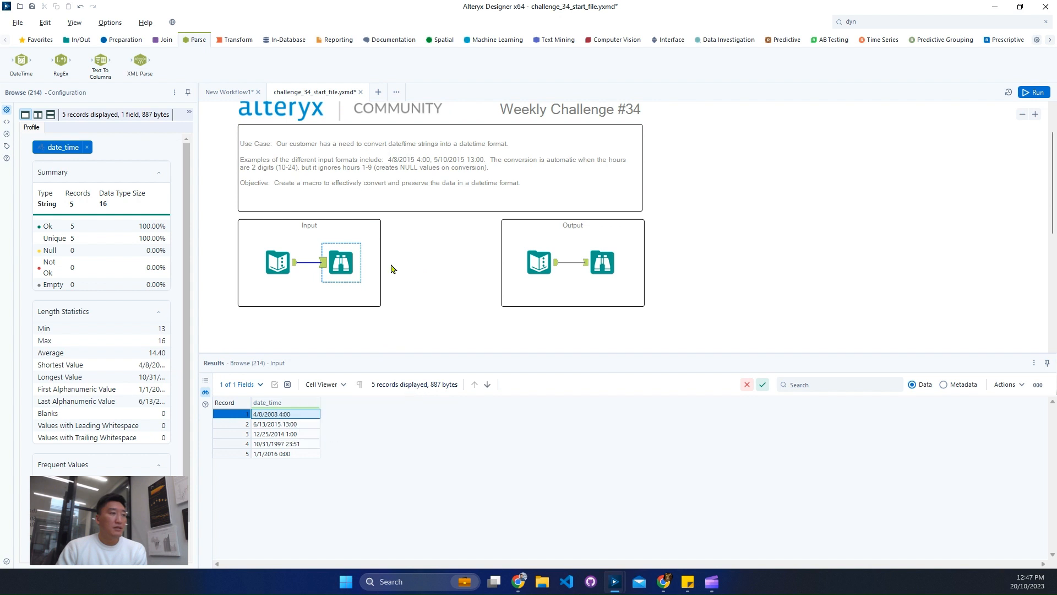
Paste the copied record as a Text Input into a new workflow and run it.
{"action": "left_click", "coordinate": [378, 93]}
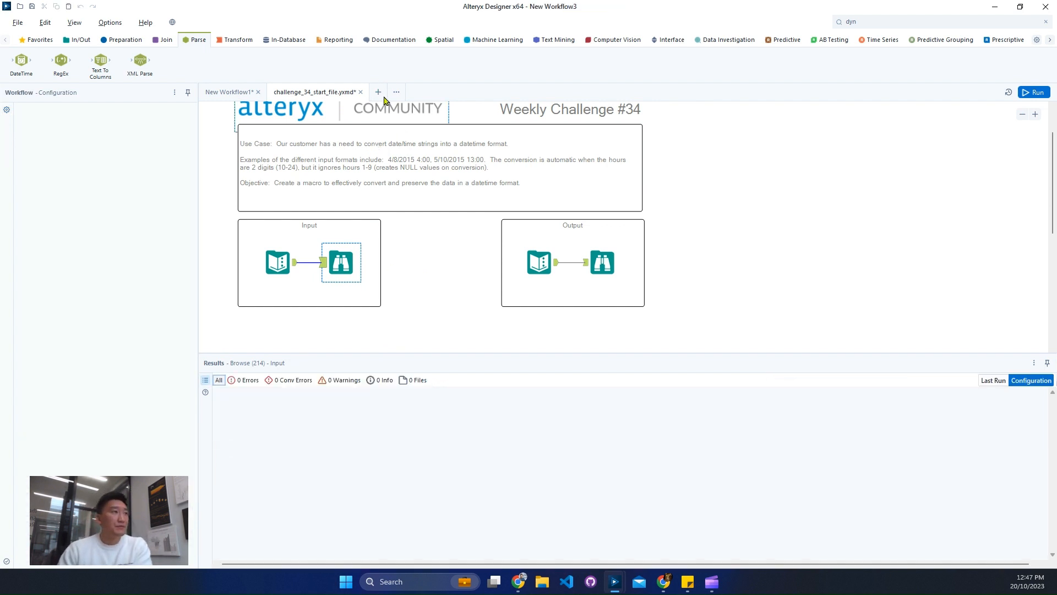
{"action": "right_click", "coordinate": [338, 200]}
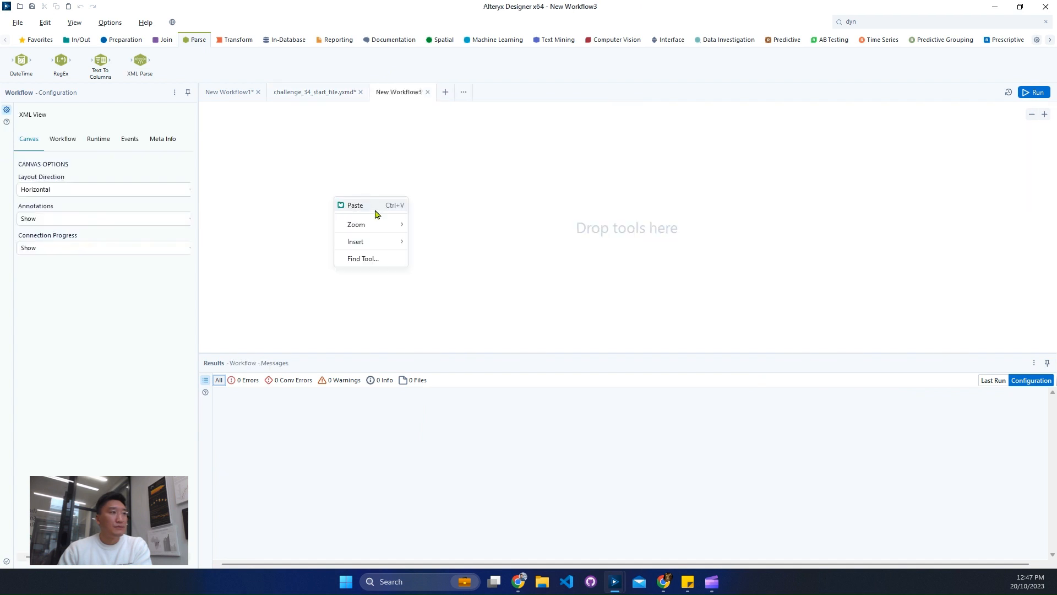
{"action": "left_click", "coordinate": [373, 212]}
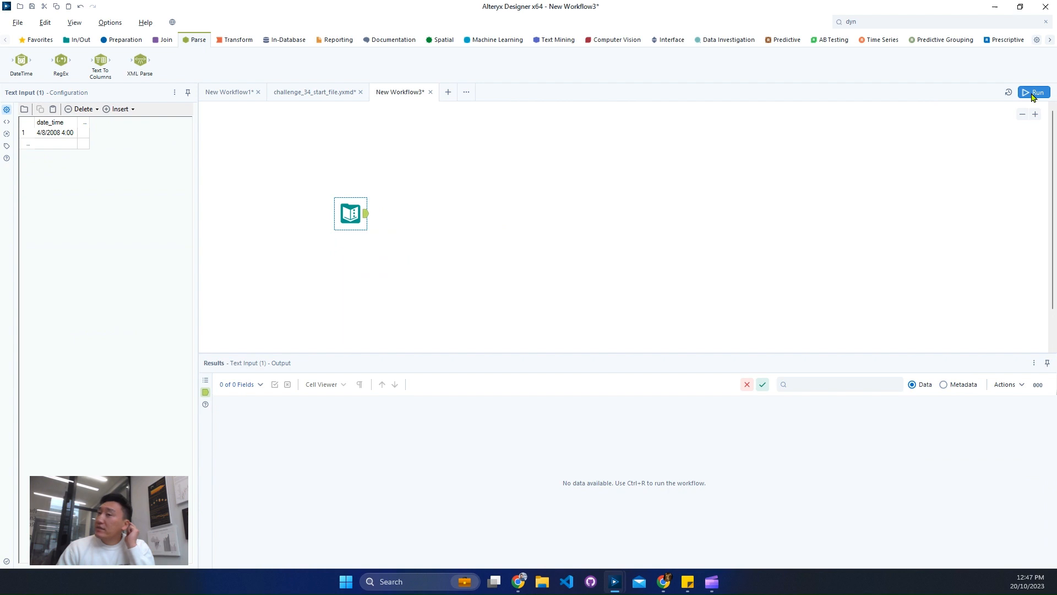
{"action": "left_click", "coordinate": [1033, 94]}
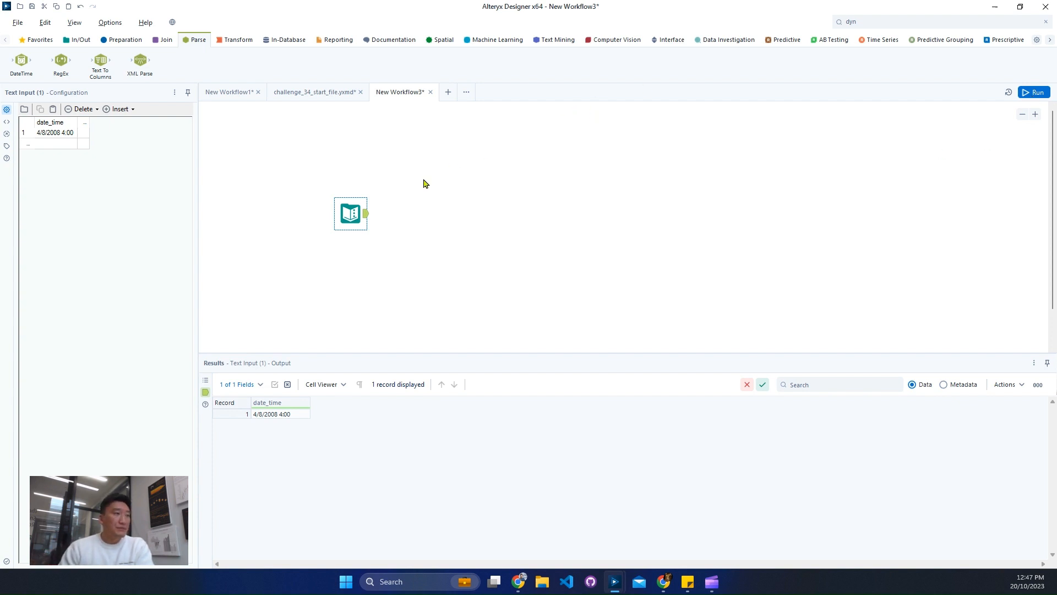
Add a Text To Columns tool after the Text Input, split date_time on the delimiters /:\s, and run the workflow.
{"action": "left_click_drag", "start_coordinate": [344, 211], "coordinate": [317, 191]}
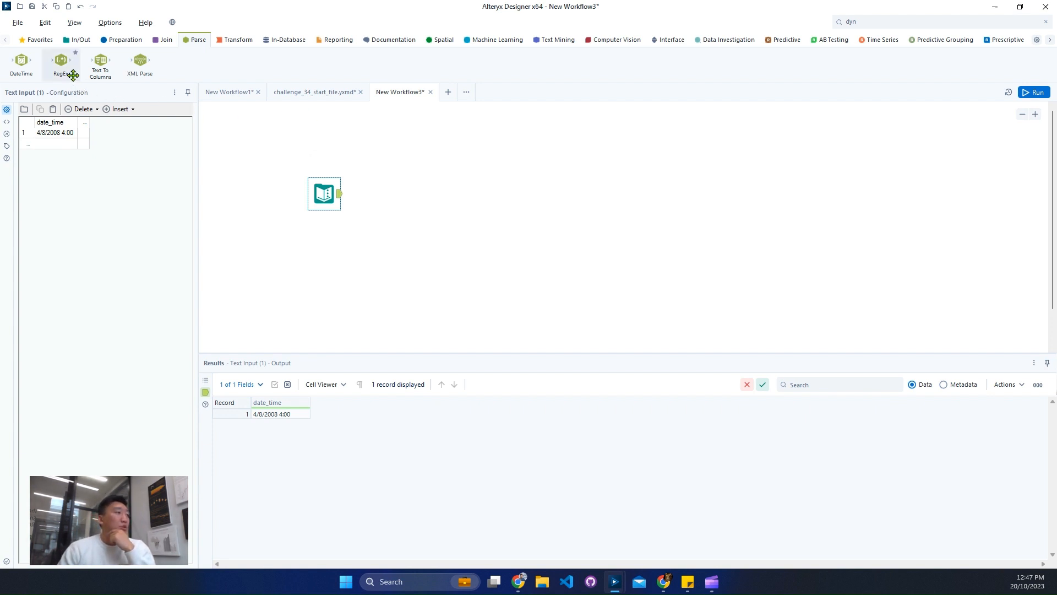
{"action": "left_click_drag", "start_coordinate": [101, 61], "coordinate": [403, 194]}
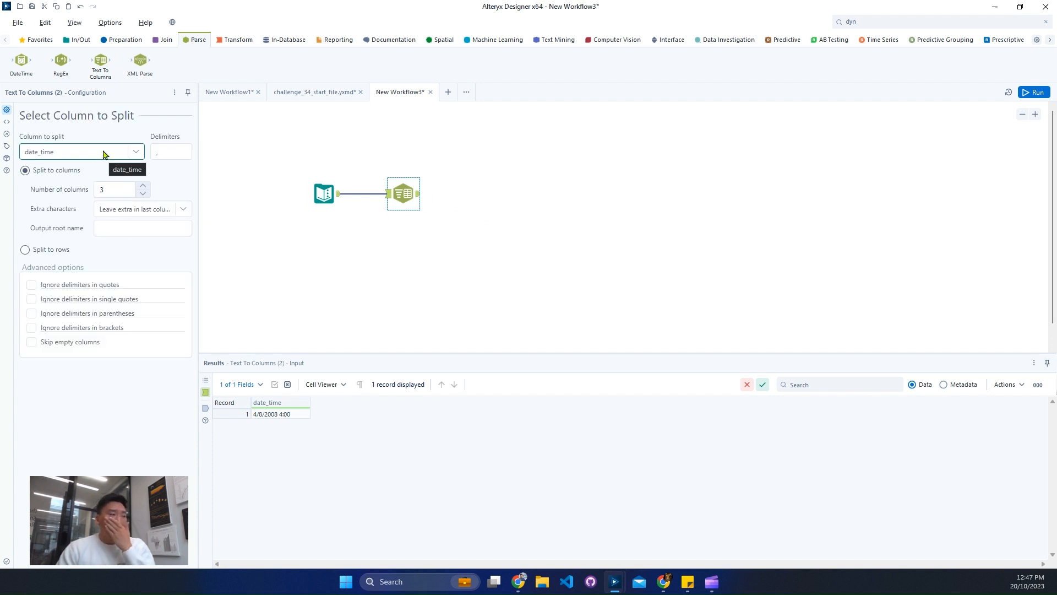
{"action": "left_click", "coordinate": [171, 152]}
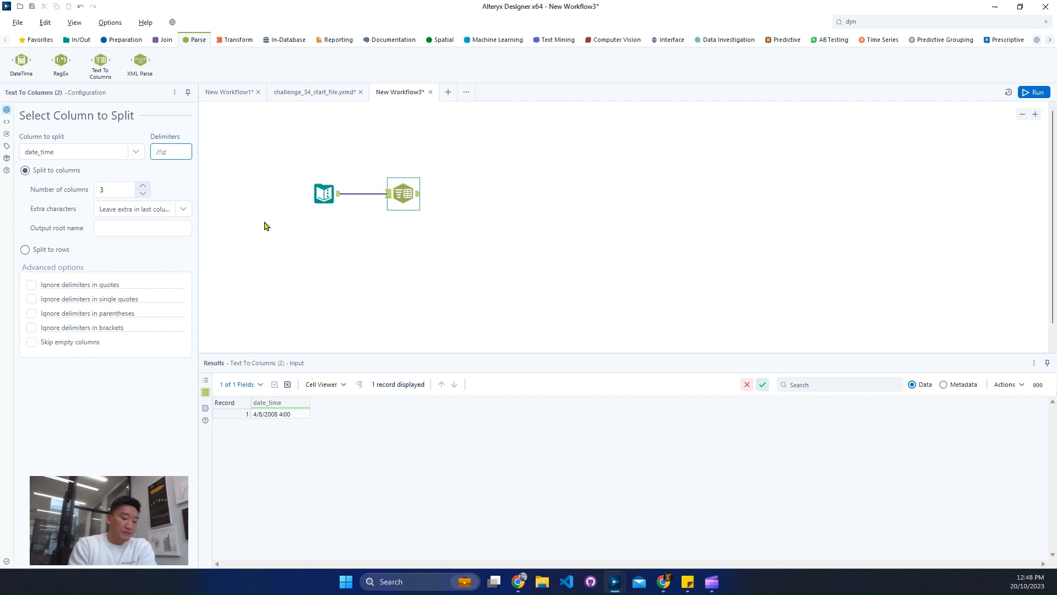
{"action": "left_click", "coordinate": [265, 226]}
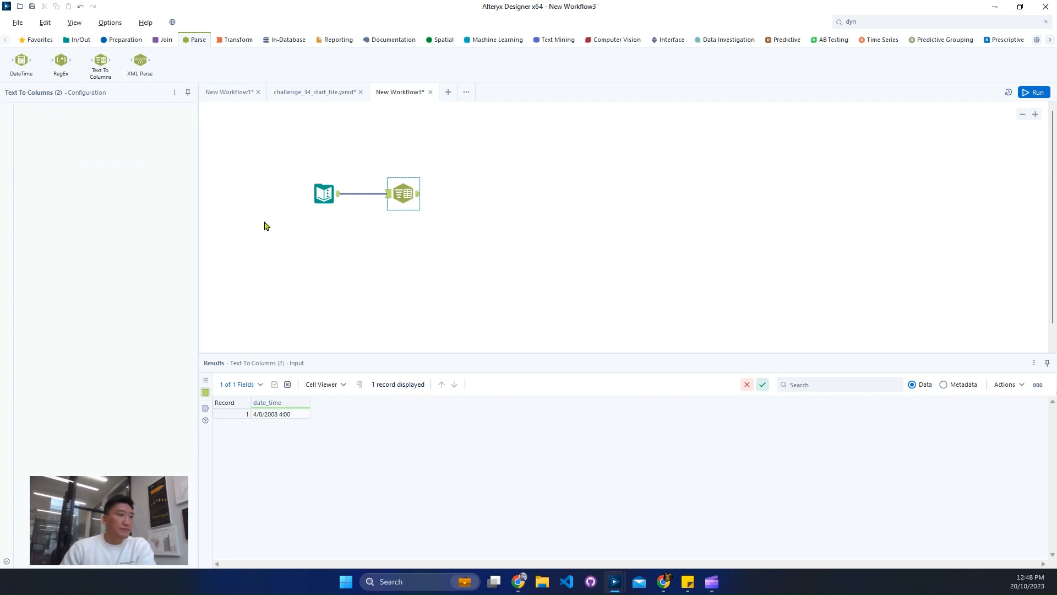
{"action": "key", "text": "ctrl+r"}
{"action": "left_click", "coordinate": [418, 202]}
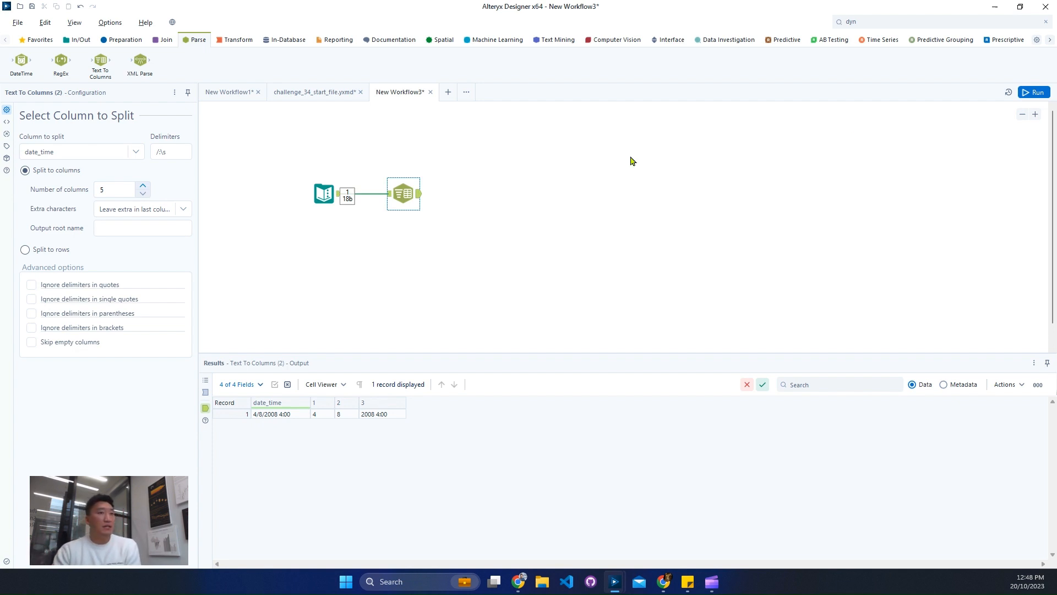
Set the Text To Columns split to 5 columns and rerun the workflow to check the output.
{"action": "left_click", "coordinate": [1035, 92]}
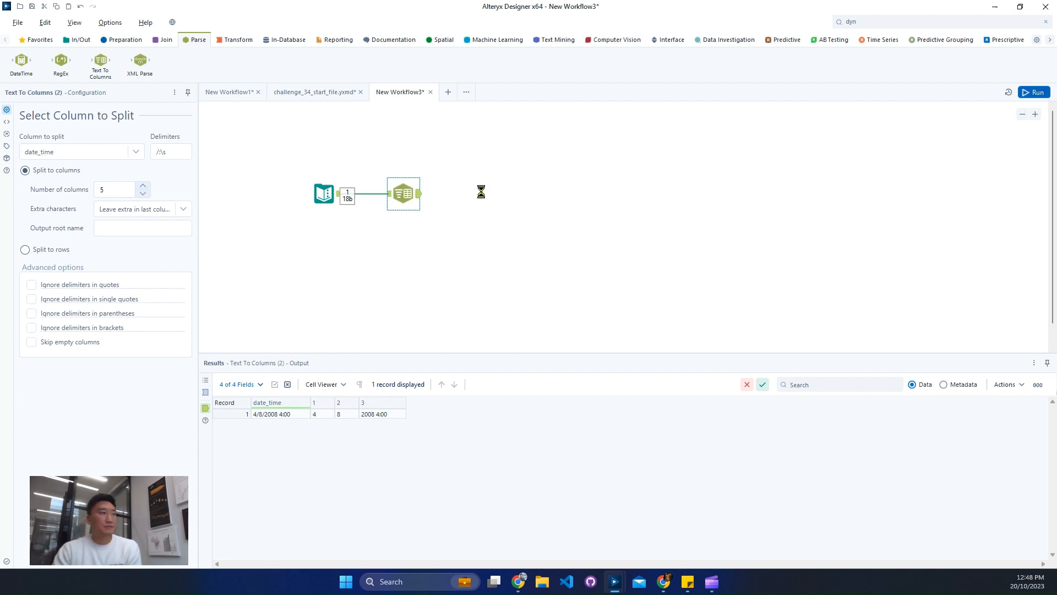
{"action": "key", "text": "ctrl+r"}
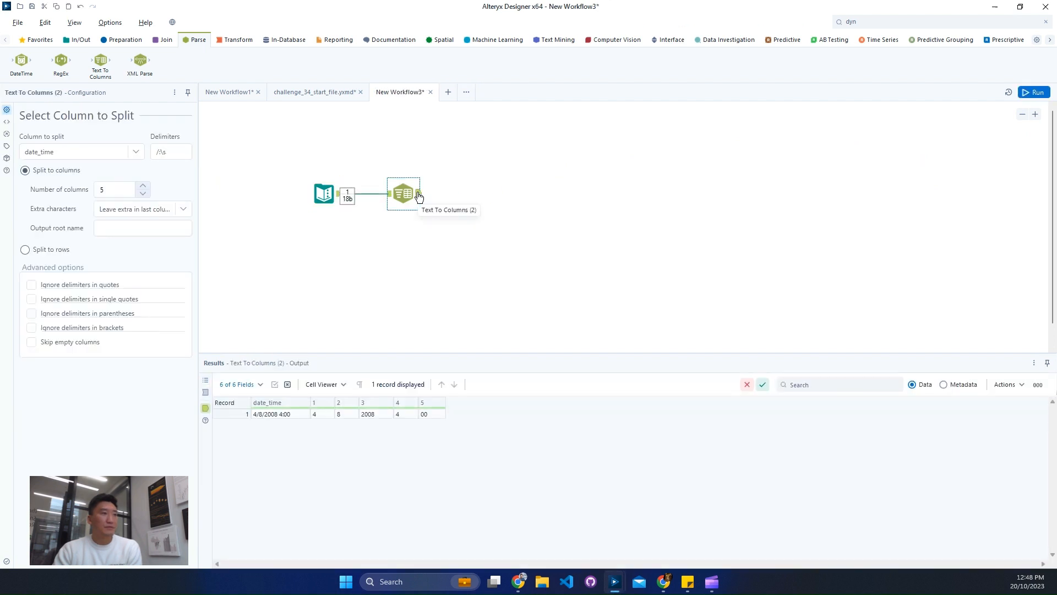
{"action": "triple_click", "coordinate": [174, 154]}
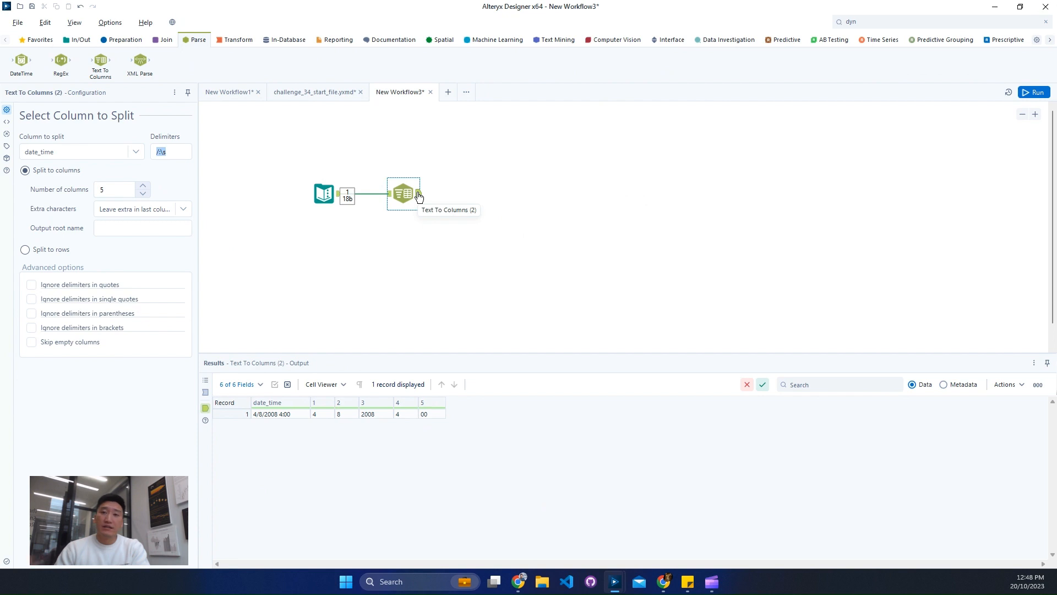
{"action": "left_click", "coordinate": [953, 22]}
{"action": "type", "text": "sel"}
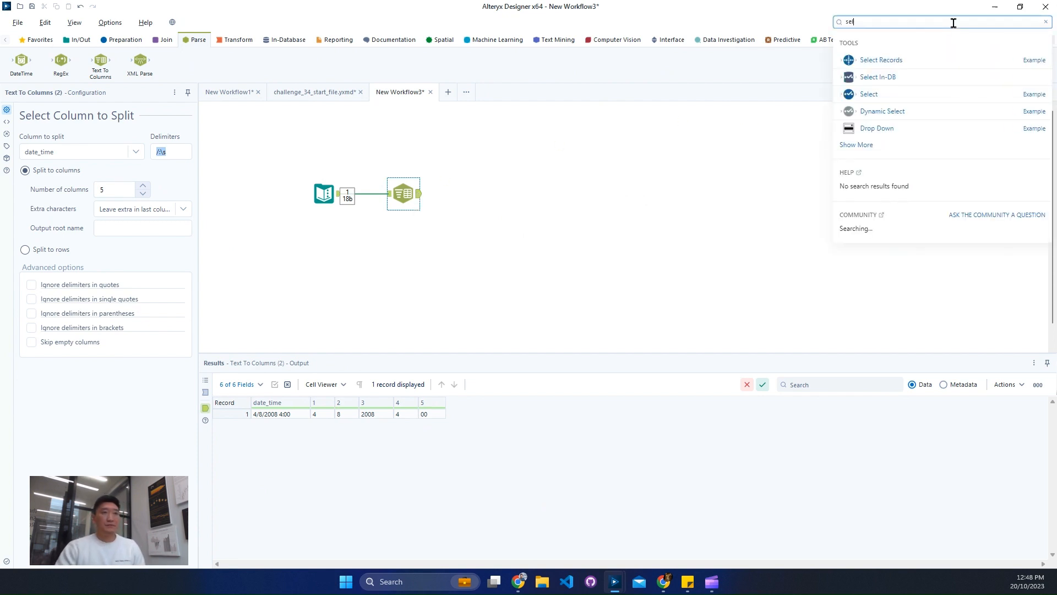
{"action": "left_click_drag", "start_coordinate": [887, 98], "coordinate": [457, 193]}
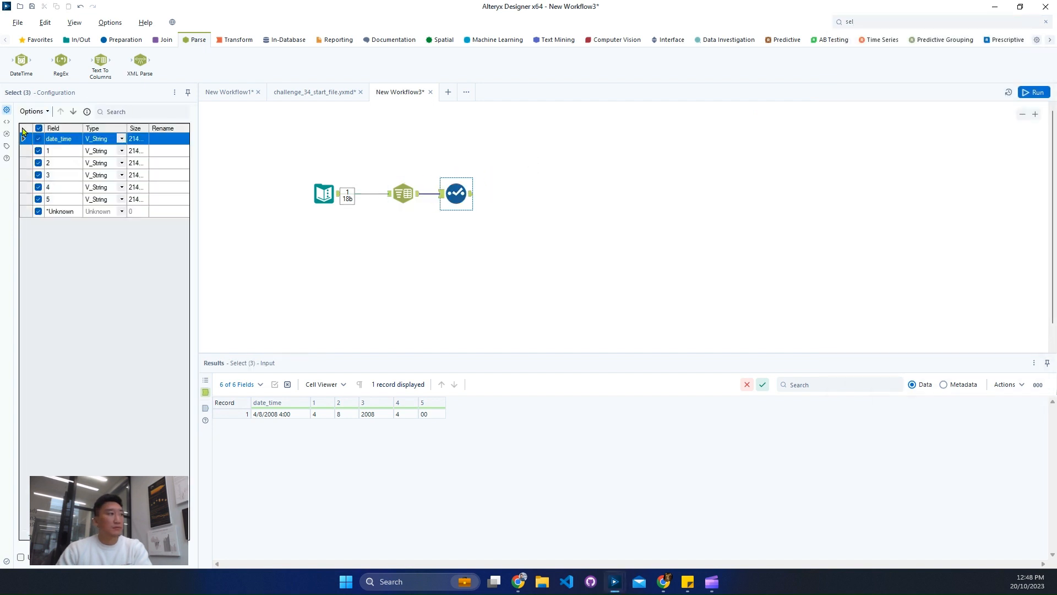
{"action": "left_click", "coordinate": [33, 111]}
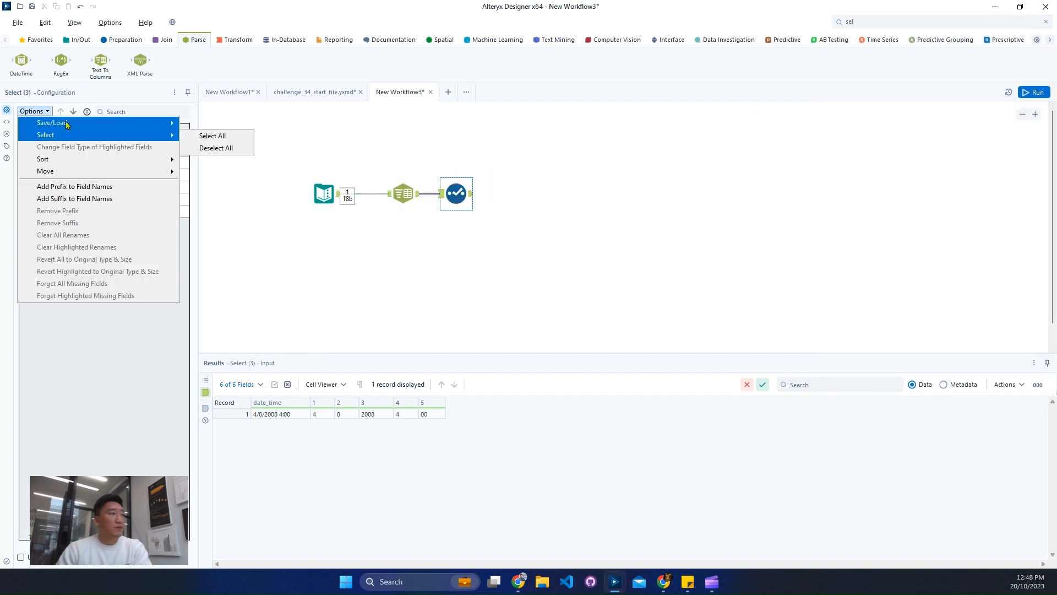
{"action": "left_click", "coordinate": [138, 99]}
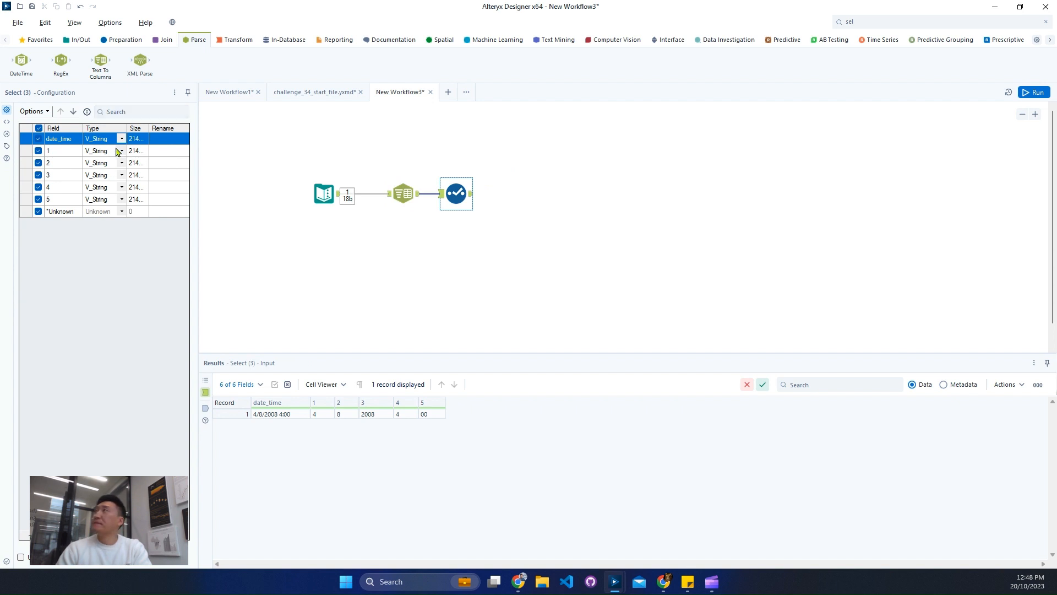
{"action": "left_click", "coordinate": [455, 197]}
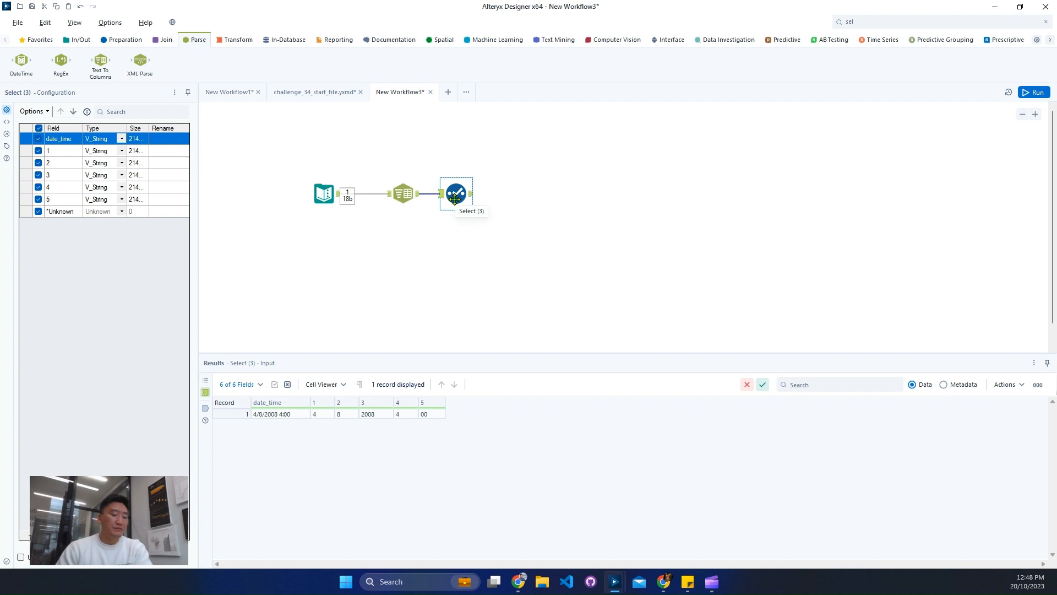
{"action": "key", "text": "ctrl+r"}
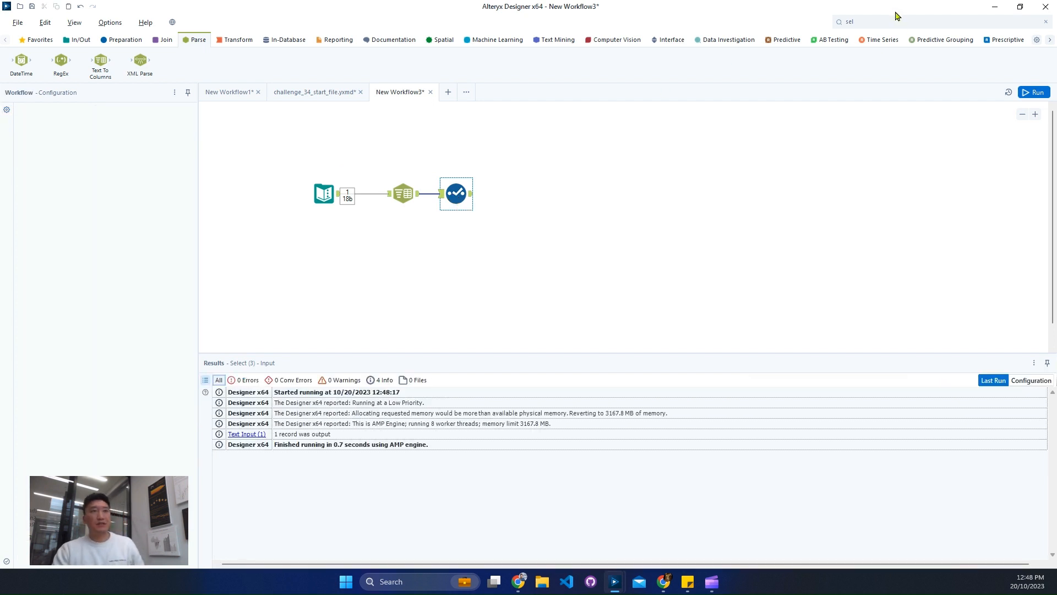
{"action": "key", "text": "Delete"}
{"action": "left_click", "coordinate": [894, 22]}
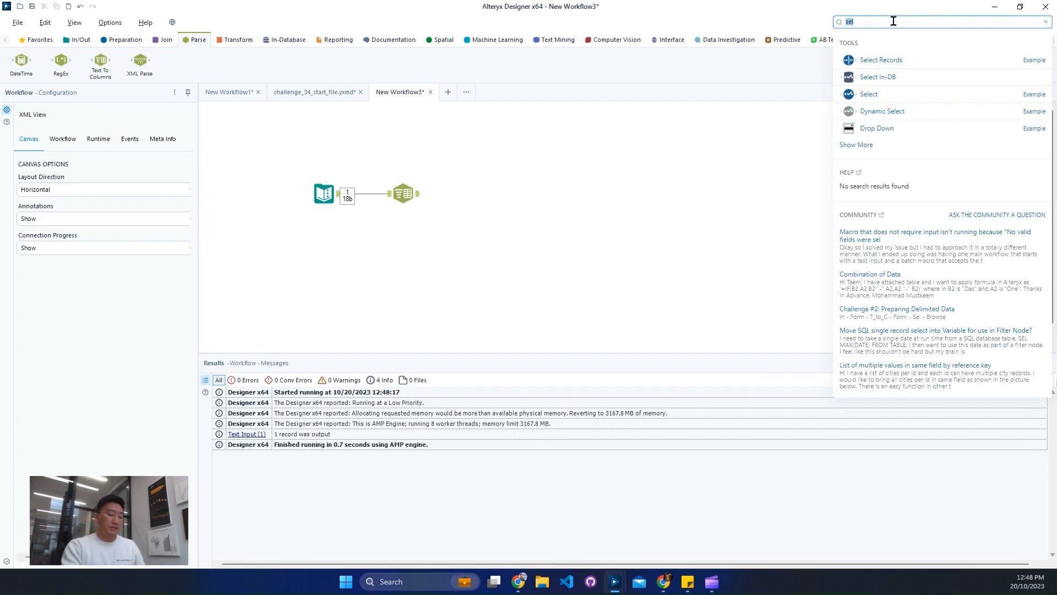
{"action": "type", "text": "form"}
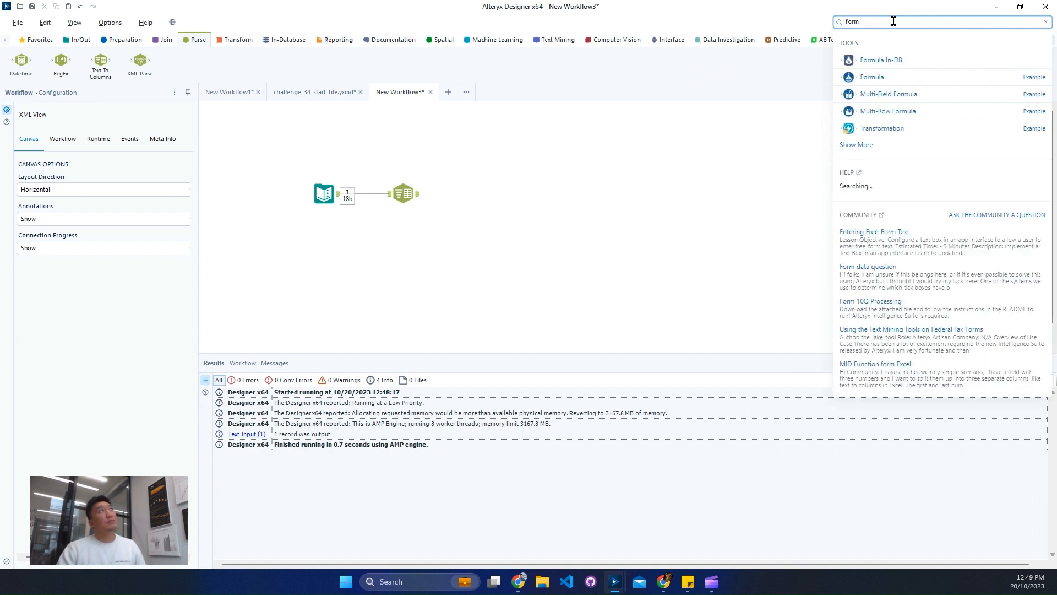
Find the Select tool and connect it after the Text To Columns tool.
{"action": "left_click_drag", "start_coordinate": [893, 21], "coordinate": [707, 27]}
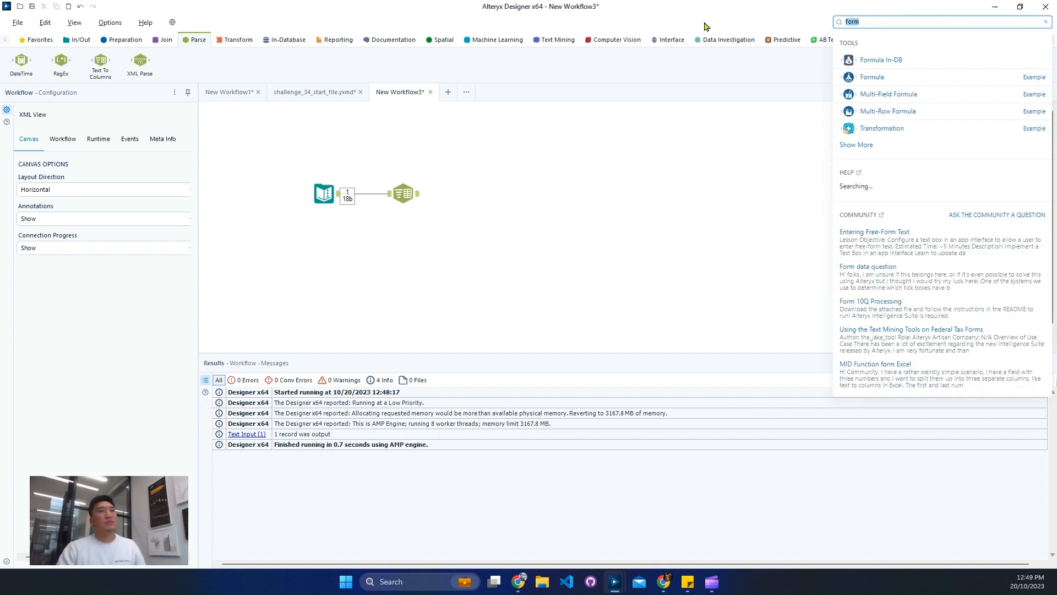
{"action": "type", "text": "sel"}
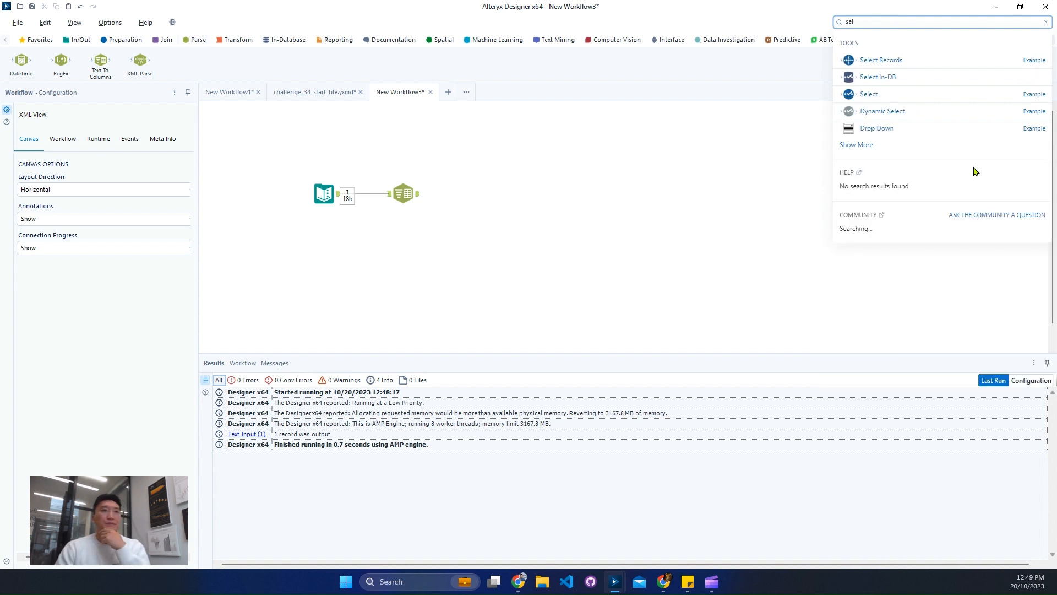
{"action": "left_click_drag", "start_coordinate": [887, 99], "coordinate": [485, 205]}
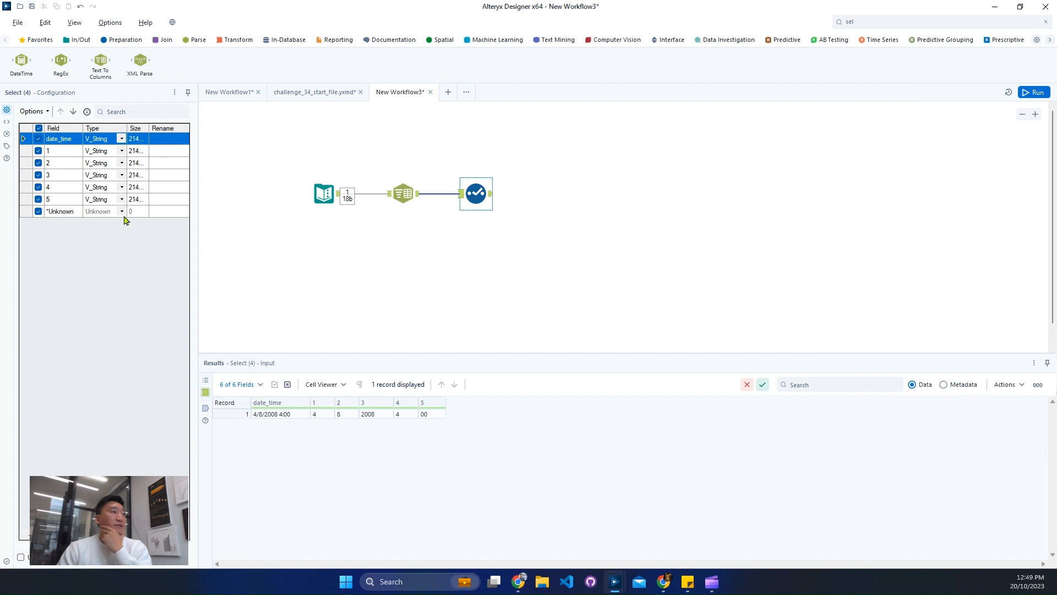
Rename fields 1 to 5 as Month, Day, Year, Hour and Minute in the Select tool, and run the workflow.
{"action": "left_click", "coordinate": [155, 152]}
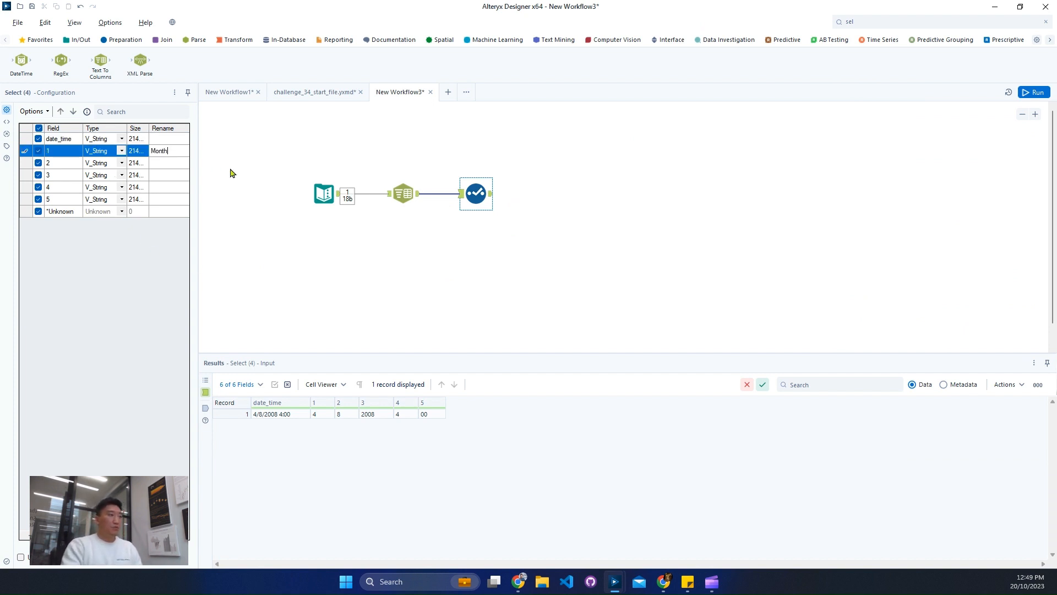
{"action": "key", "text": "Return"}
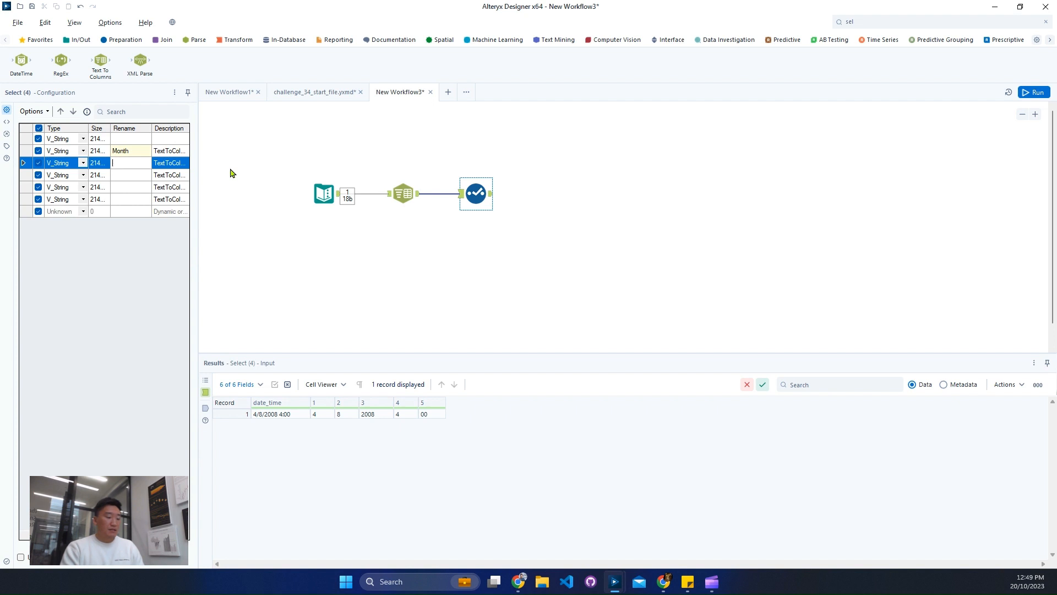
{"action": "type", "text": "Day"}
{"action": "key", "text": "Return"}
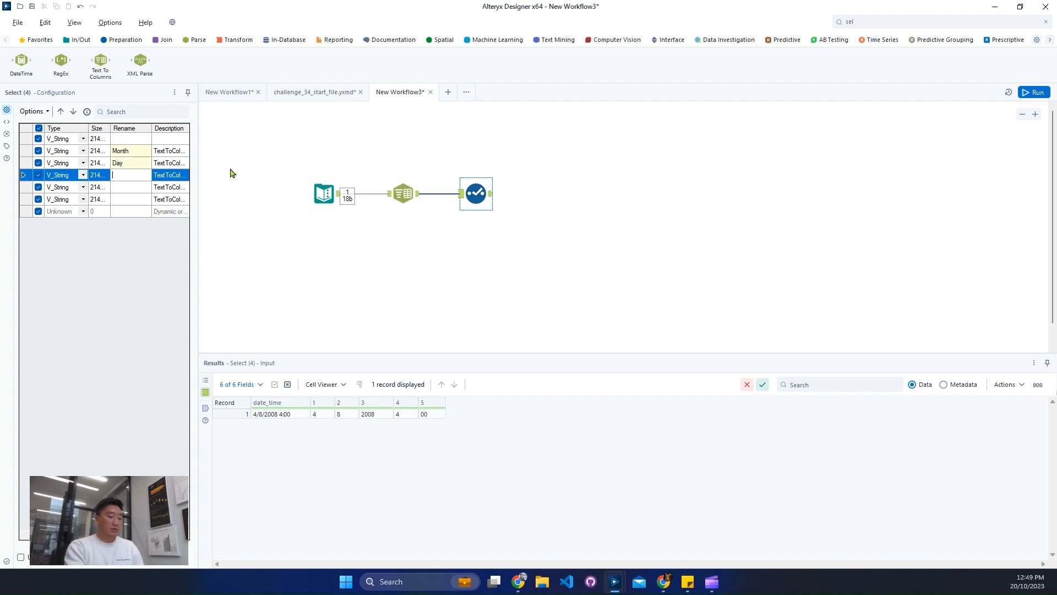
{"action": "type", "text": "Year"}
{"action": "key", "text": "Return"}
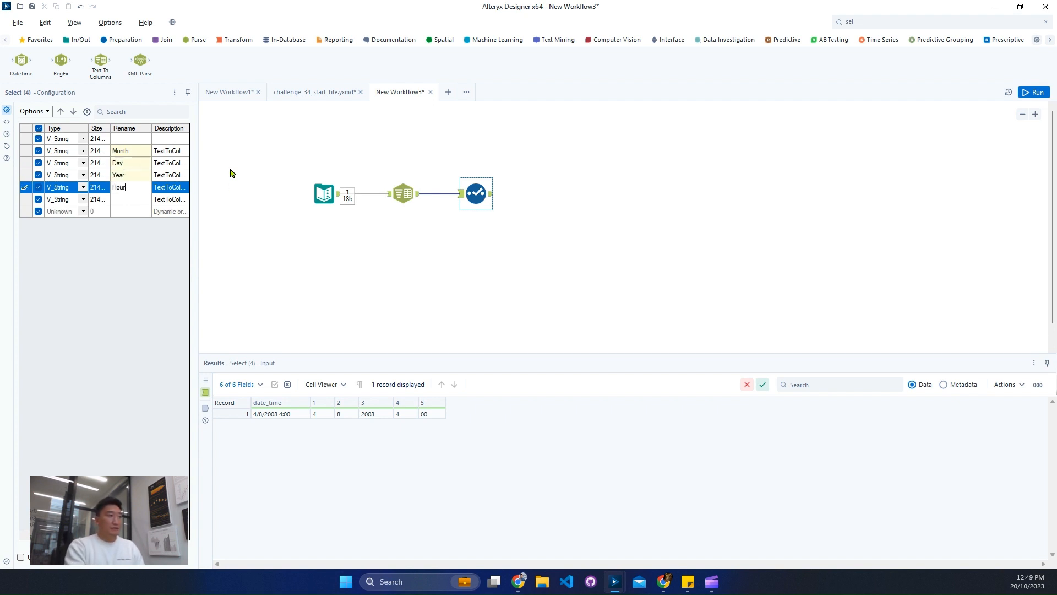
{"action": "key", "text": "Return"}
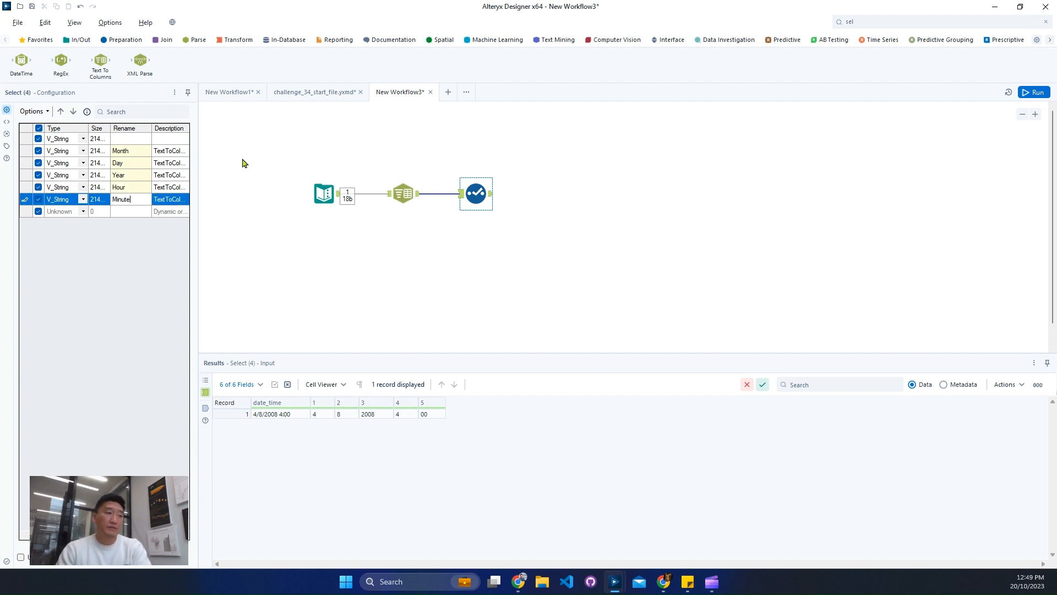
{"action": "left_click", "coordinate": [110, 44]}
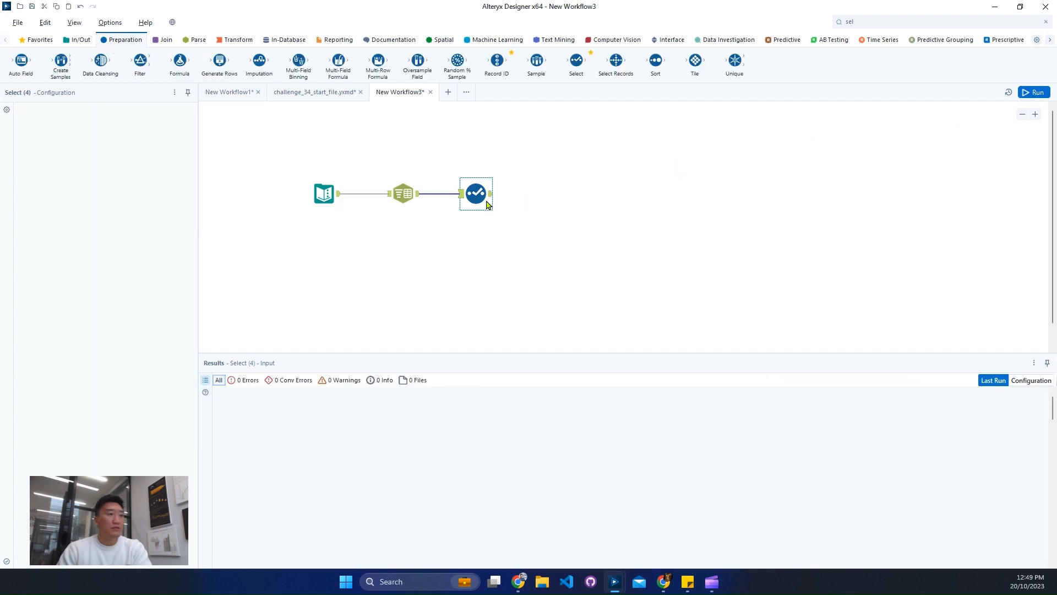
{"action": "key", "text": "ctrl+r"}
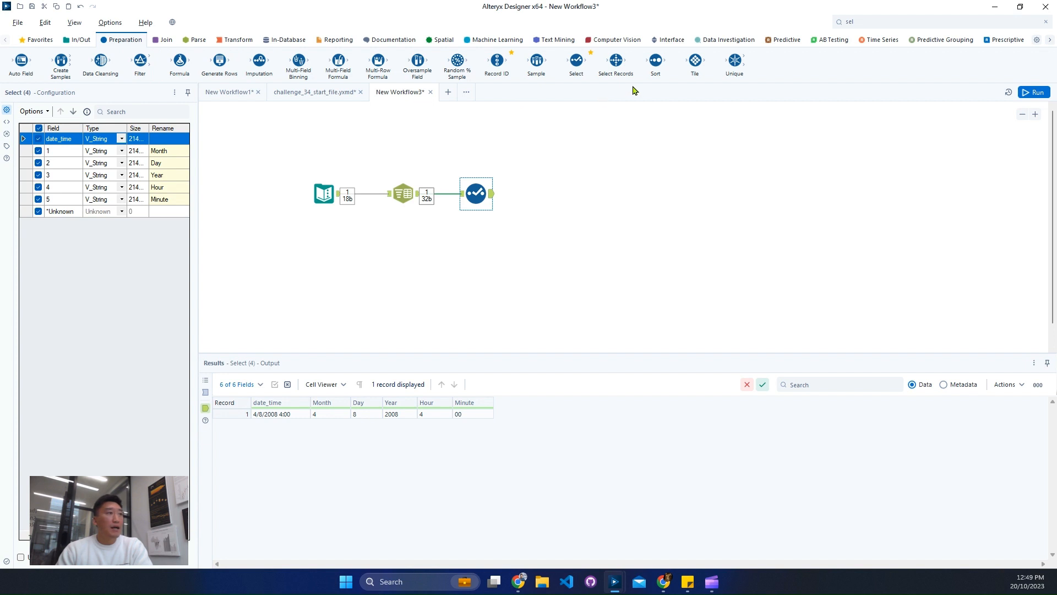
Add a Multi-Field Formula tool after the Select tool and check the input date_time formats in the challenge_34_start_file.yxmd workflow.
{"action": "left_click_drag", "start_coordinate": [338, 62], "coordinate": [555, 195]}
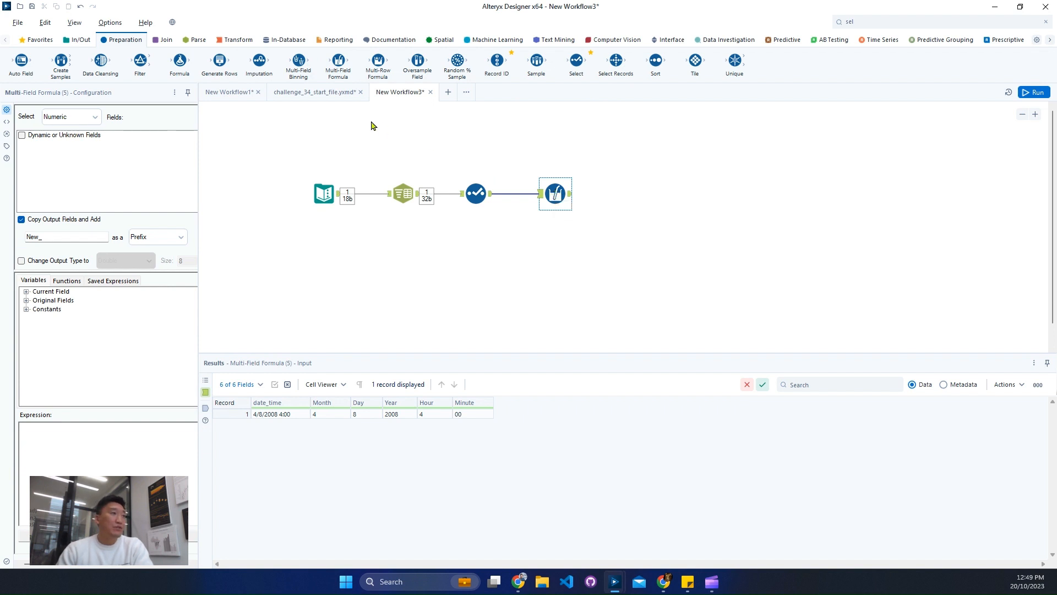
{"action": "left_click", "coordinate": [340, 92]}
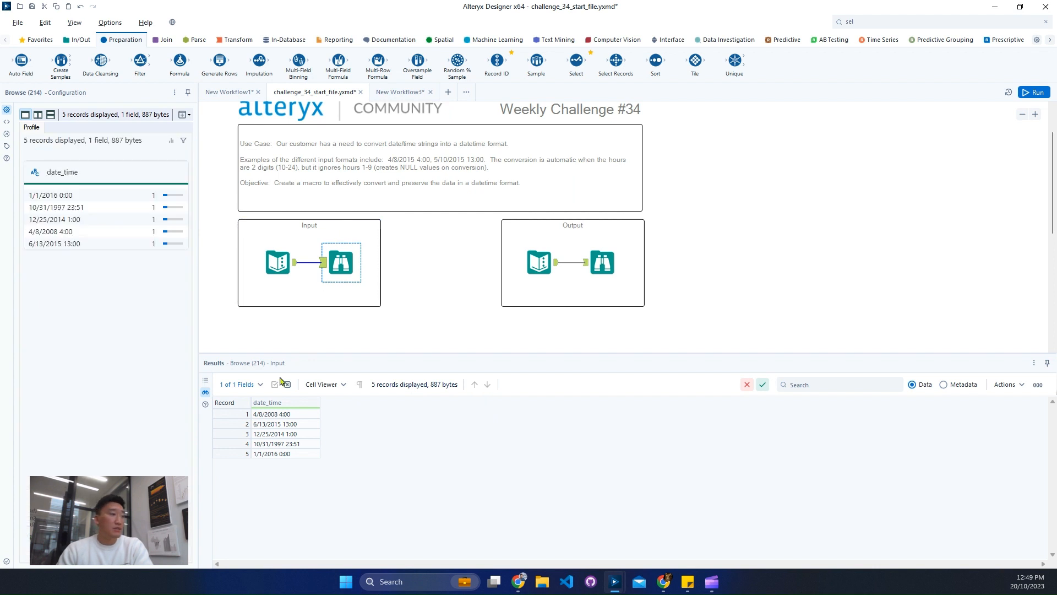
{"action": "left_click", "coordinate": [257, 455]}
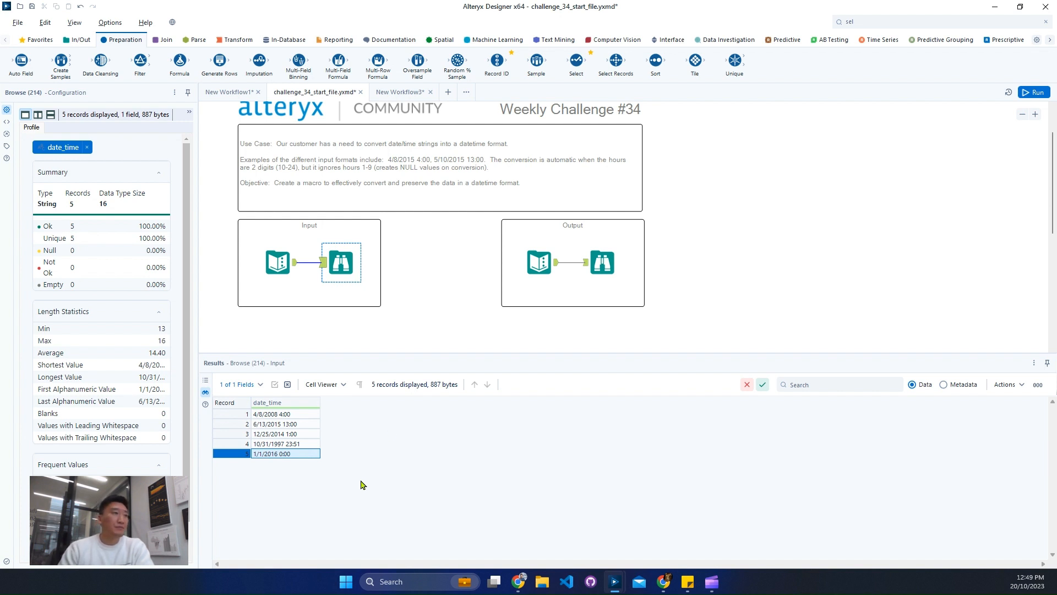
{"action": "left_click", "coordinate": [406, 107]}
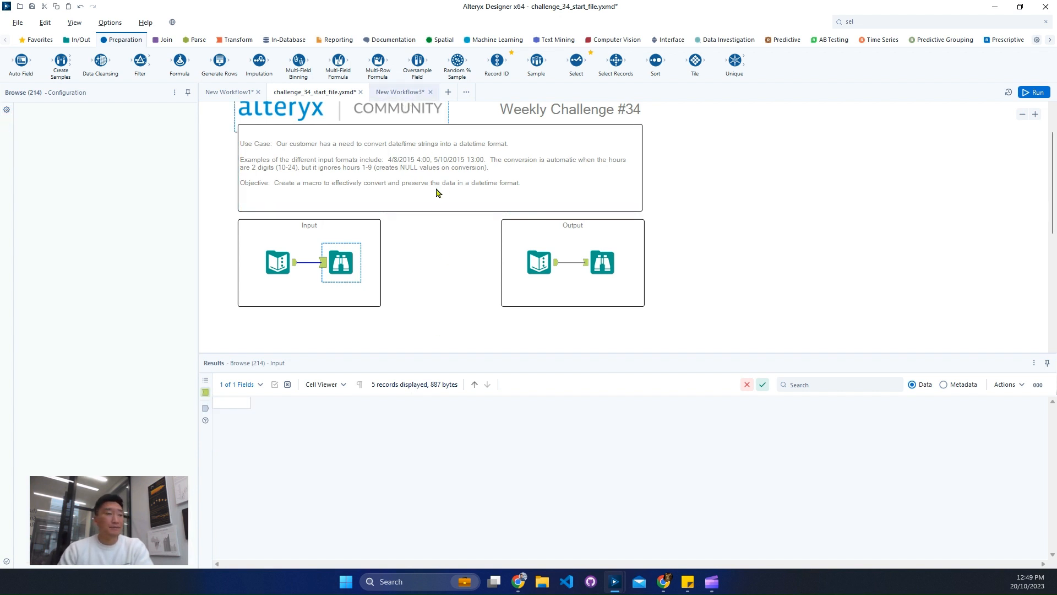
{"action": "key", "text": "ctrl+Tab"}
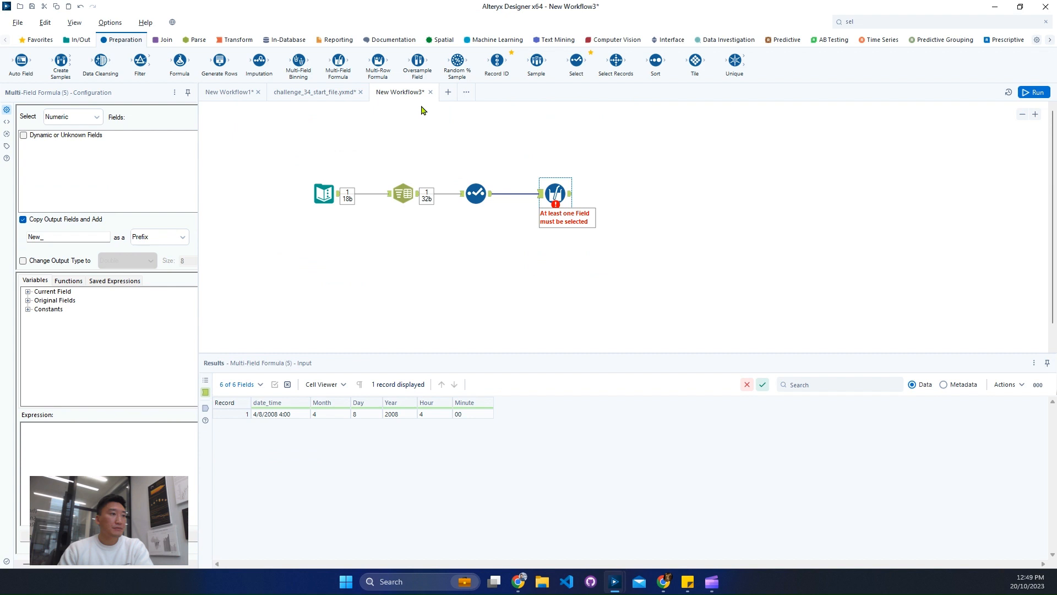
{"action": "left_click", "coordinate": [390, 416]}
Configure the Multi-Field Formula for the text fields Month, Day, Hour and Minute, with Copy Output Fields disabled.
{"action": "left_click", "coordinate": [83, 120]}
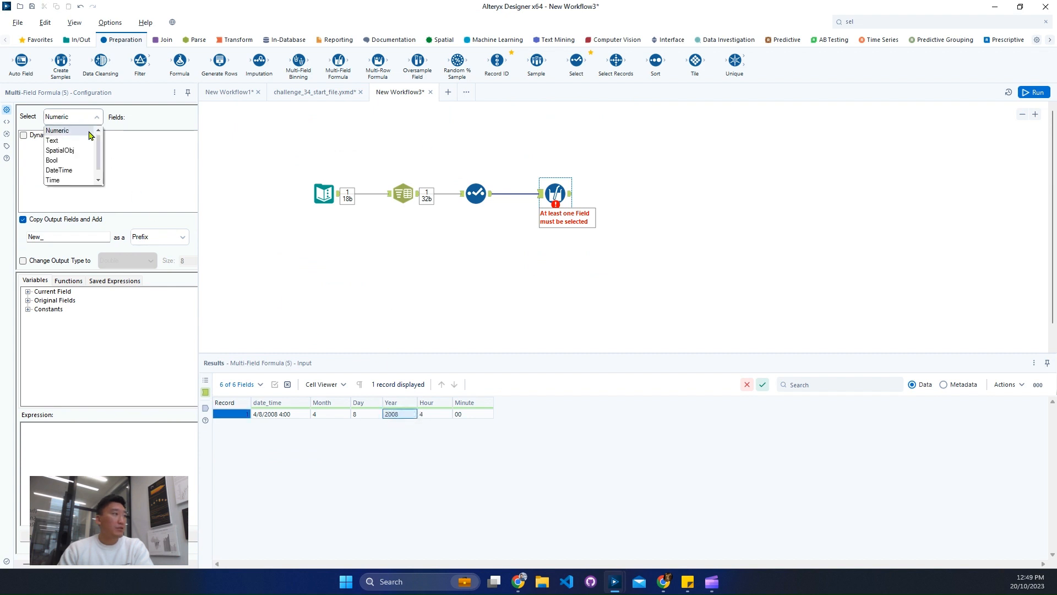
{"action": "left_click", "coordinate": [84, 138]}
{"action": "left_click", "coordinate": [55, 220]}
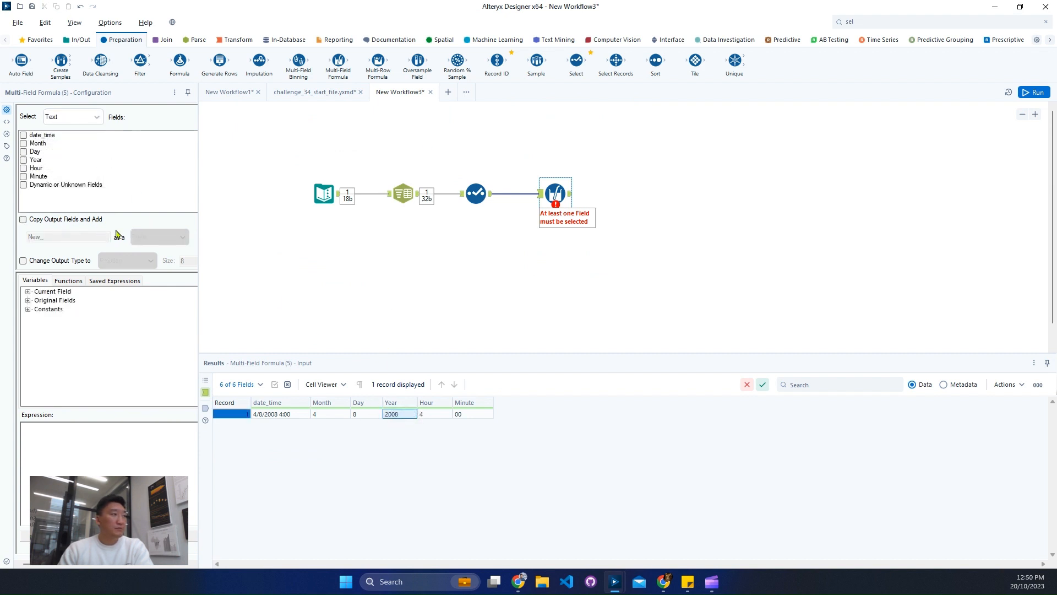
{"action": "left_click", "coordinate": [24, 144]}
{"action": "left_click", "coordinate": [24, 152]}
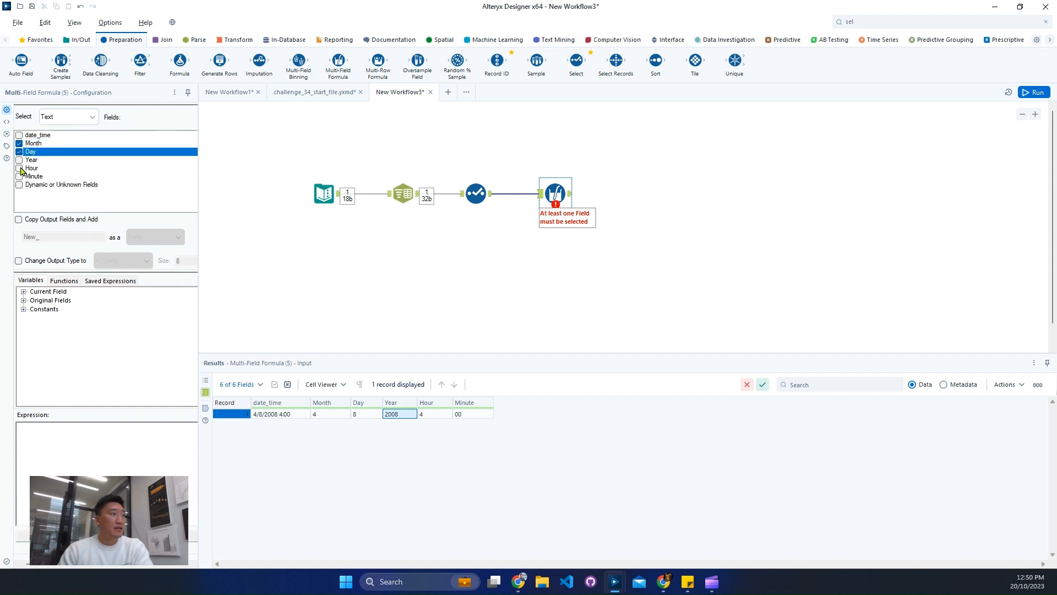
{"action": "left_click", "coordinate": [24, 168]}
{"action": "left_click", "coordinate": [24, 177]}
Start the Multi-Field Formula expression with padleft, using [_CurrentField_] as its first argument.
{"action": "left_click", "coordinate": [115, 474]}
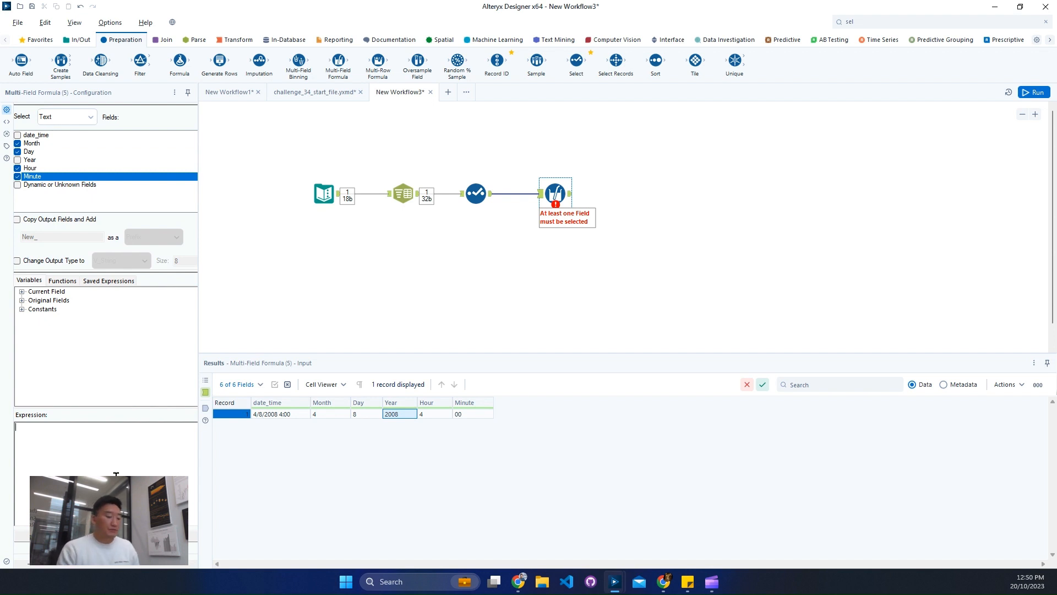
{"action": "type", "text": "padleft"}
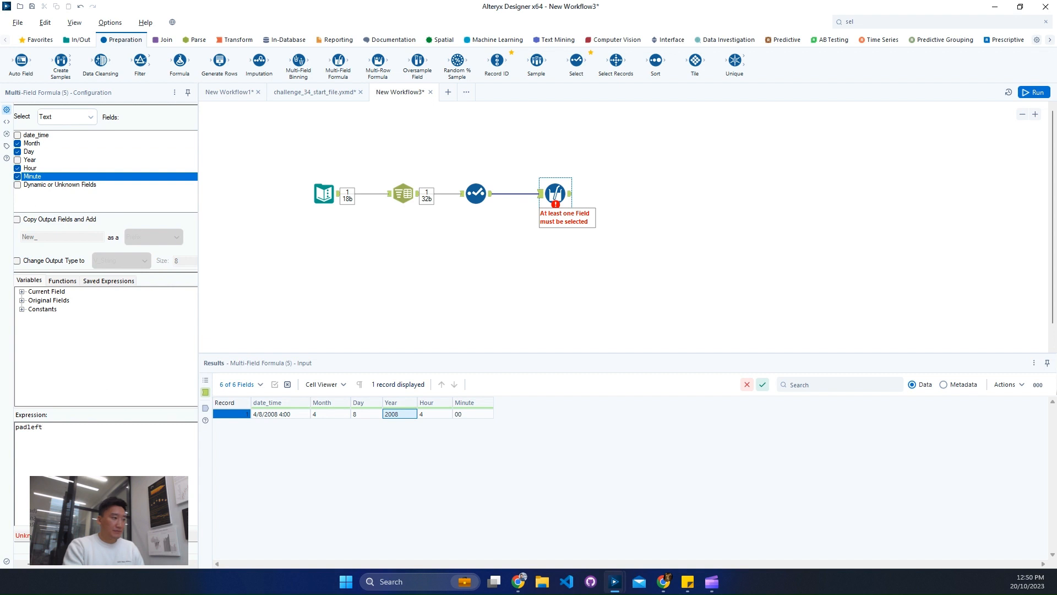
{"action": "type", "text": "("}
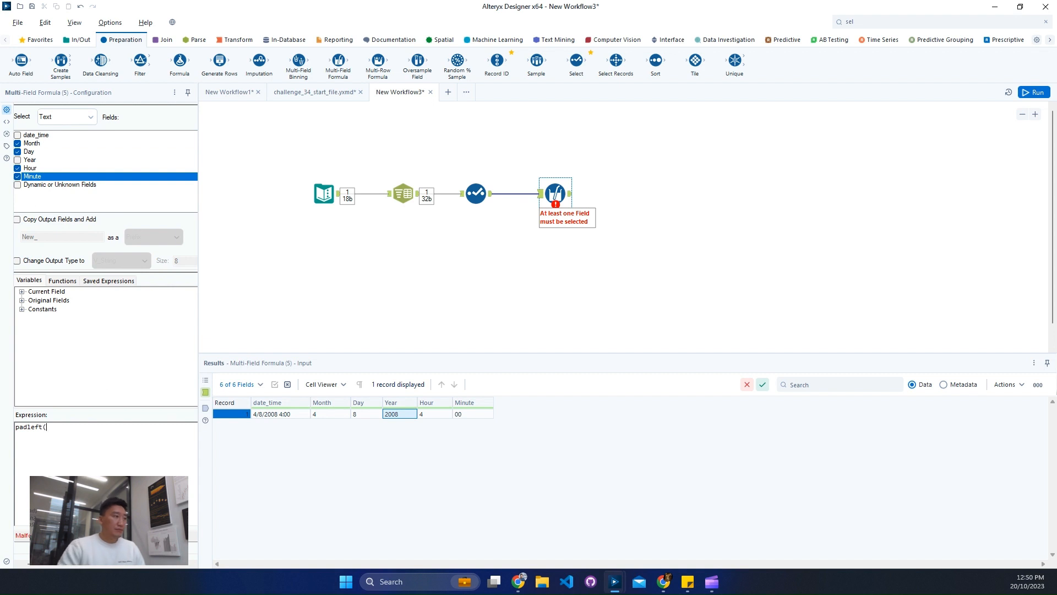
{"action": "left_click", "coordinate": [22, 291]}
{"action": "double_click", "coordinate": [67, 302]}
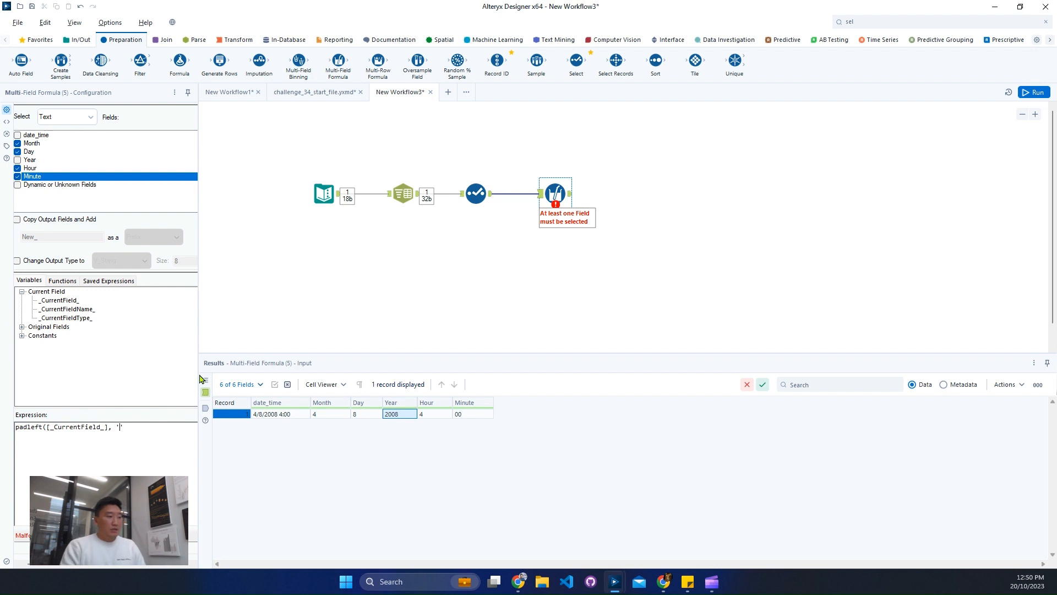
Add a temporary Formula tool after the Select tool and look up the argument order of the PadLeft function.
{"action": "left_click", "coordinate": [914, 21]}
{"action": "type", "text": "for"}
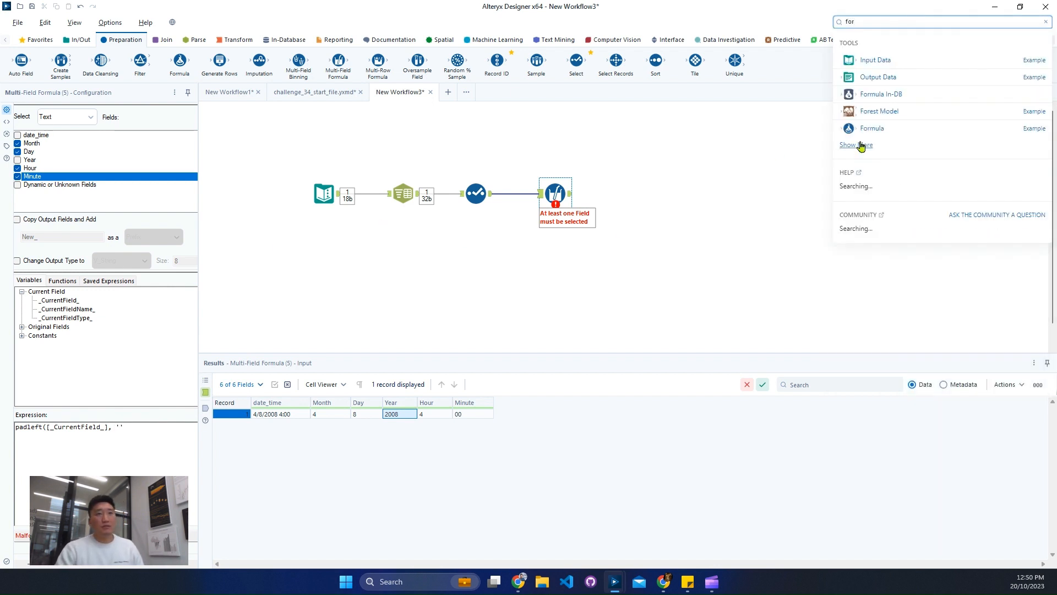
{"action": "mouse_move", "coordinate": [859, 129]}
{"action": "left_mouse_down"}
{"action": "mouse_move", "coordinate": [613, 205]}
{"action": "mouse_move", "coordinate": [480, 227]}
{"action": "left_mouse_up"}
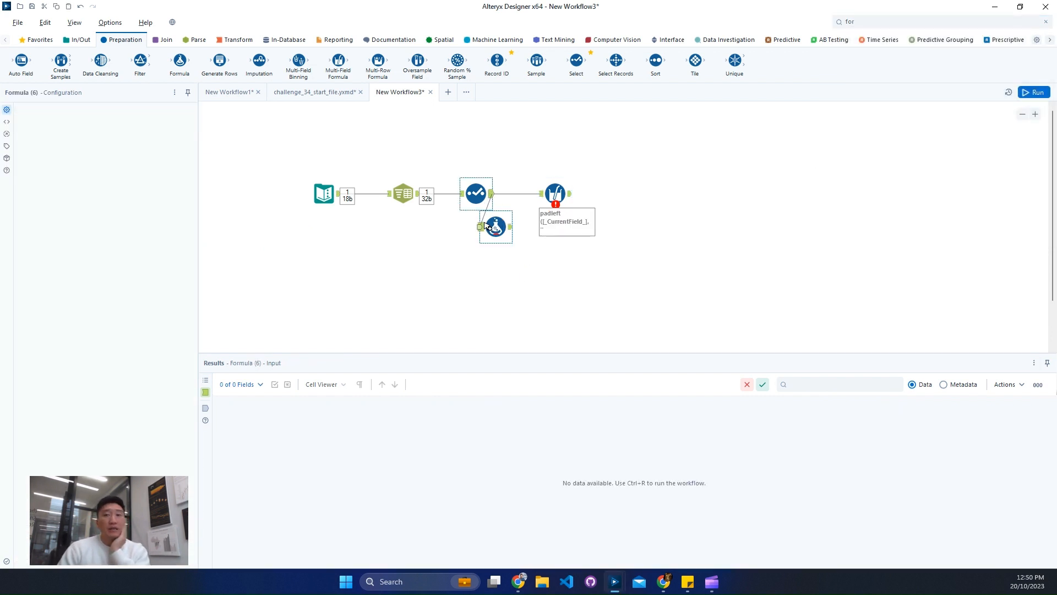
{"action": "left_click", "coordinate": [102, 133]}
{"action": "type", "text": "pad"}
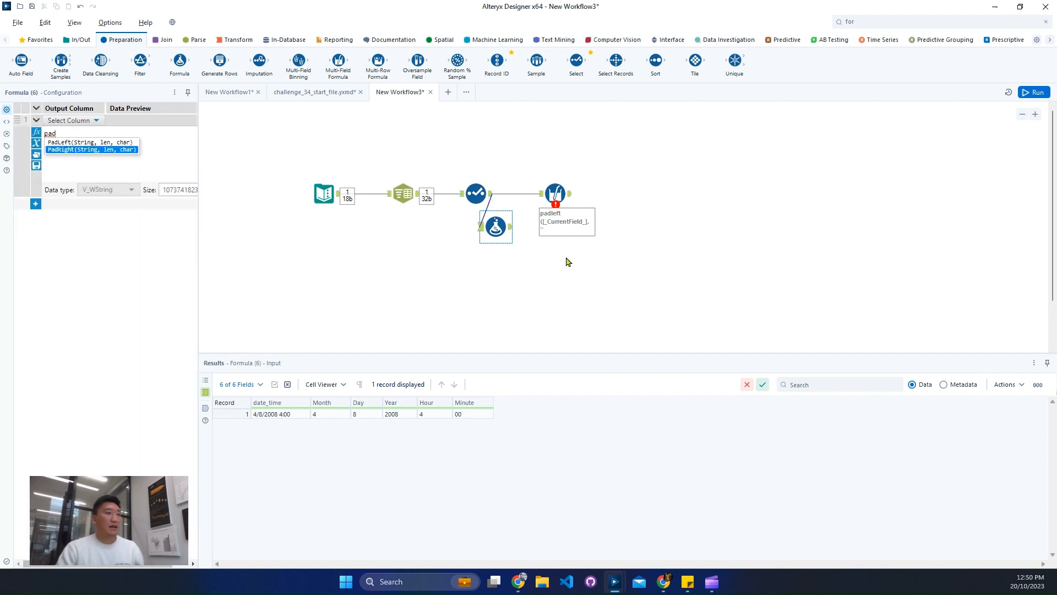
Complete the Multi-Field Formula expression as padleft([_CurrentField_], 2, '0').
{"action": "left_click", "coordinate": [567, 194]}
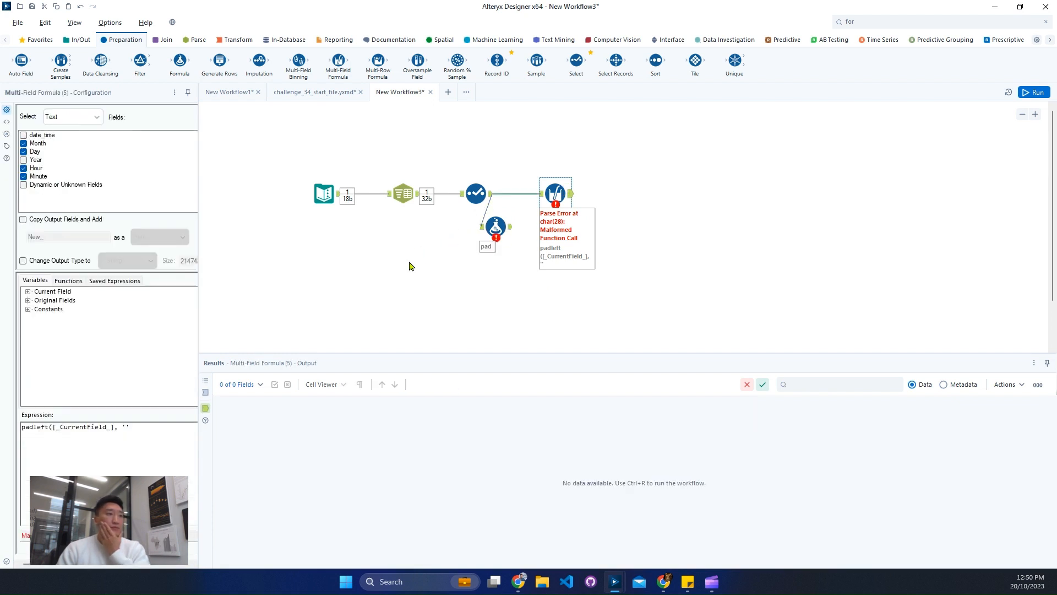
{"action": "left_click_drag", "start_coordinate": [122, 428], "coordinate": [128, 427]}
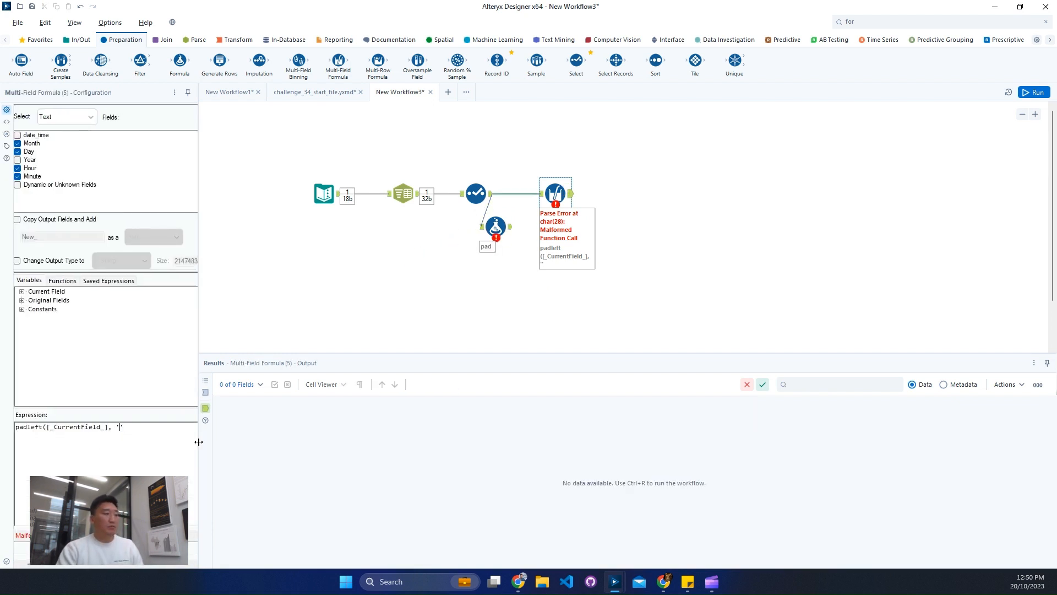
{"action": "type", "text": "2,"}
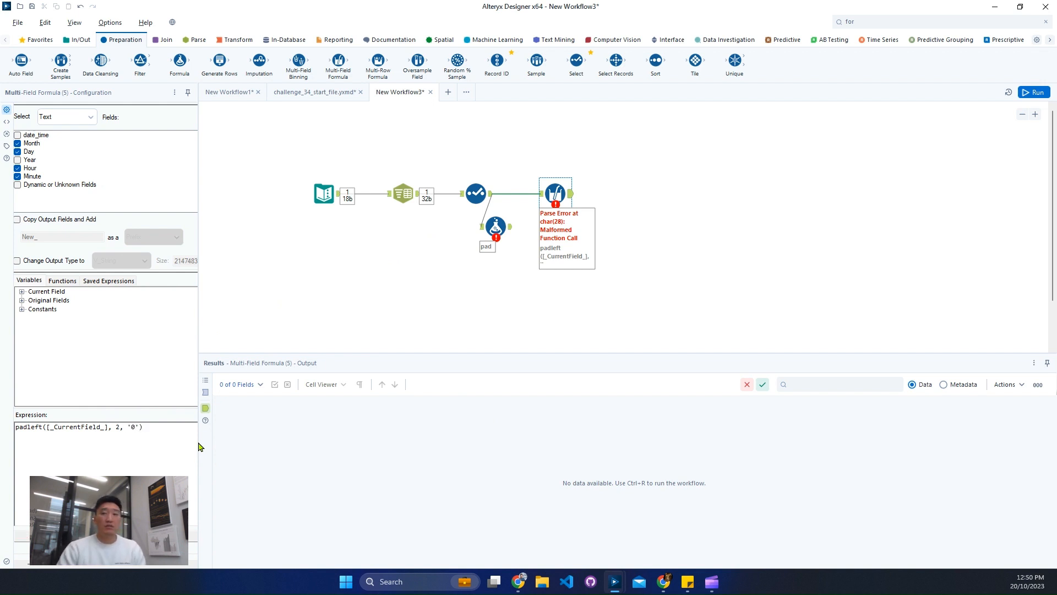
Delete the extra Formula tool connected below the Select tool and run the workflow.
{"action": "left_click", "coordinate": [496, 226]}
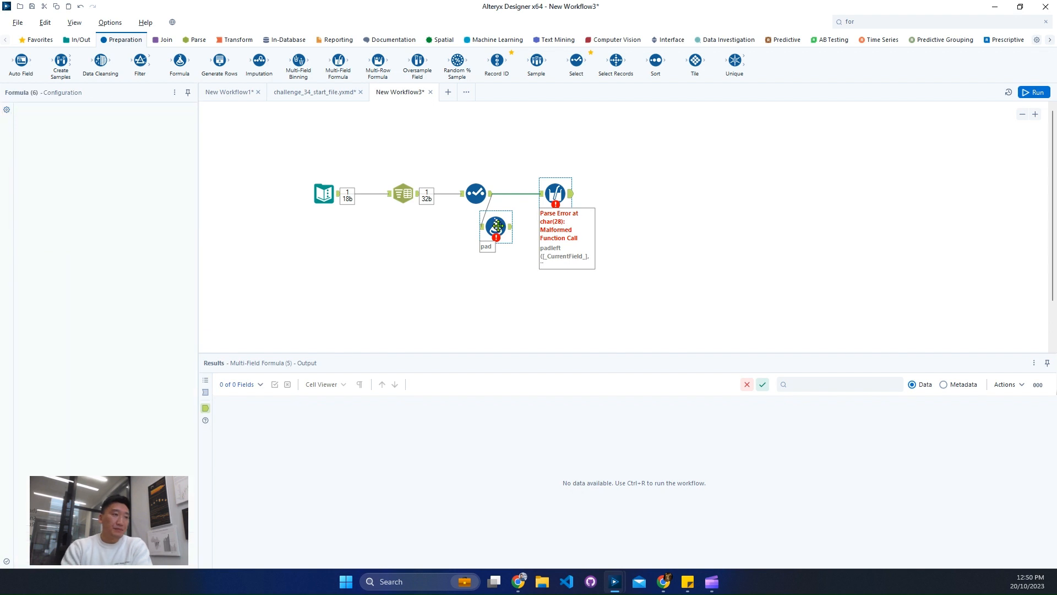
{"action": "key", "text": "ctrl+r"}
{"action": "key", "text": "Delete"}
{"action": "key", "text": "ctrl+r"}
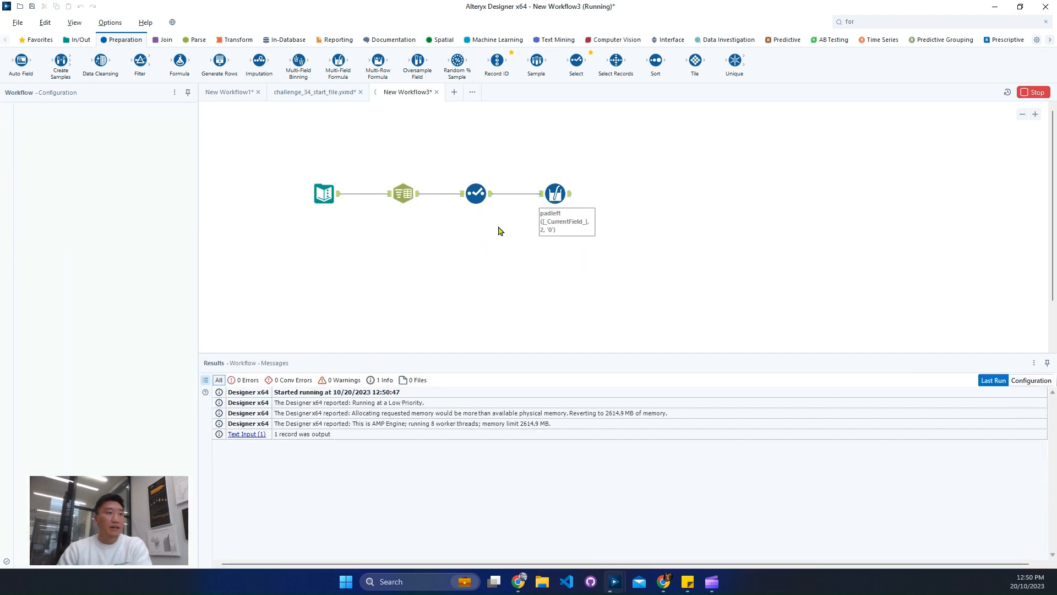
Compare the Month, Day and Hour values in the output and input of the Multi-Field Formula tool.
{"action": "left_click", "coordinate": [570, 198]}
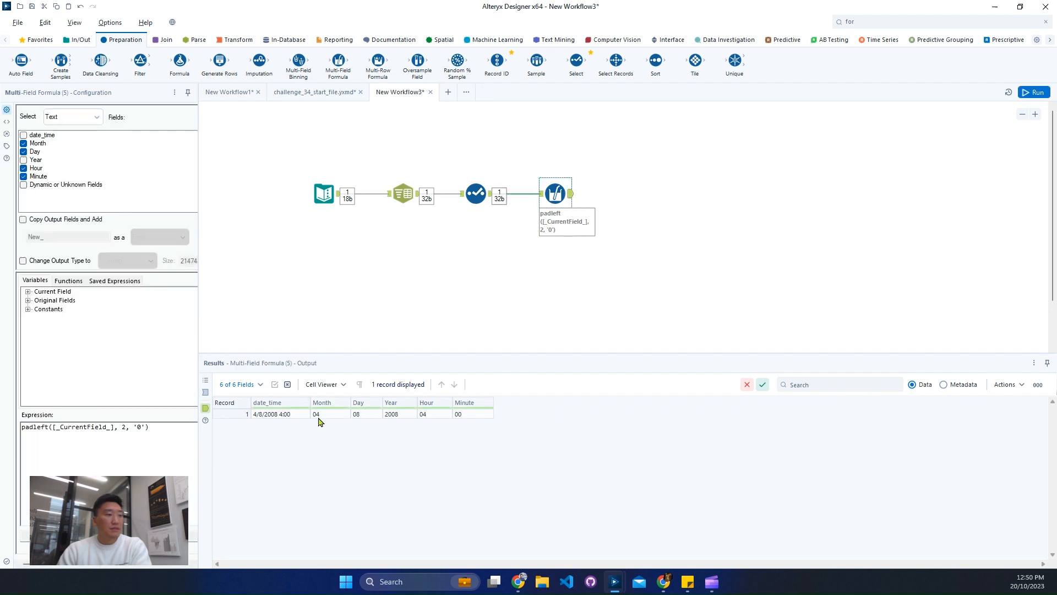
{"action": "left_click_drag", "start_coordinate": [318, 422], "coordinate": [364, 418]}
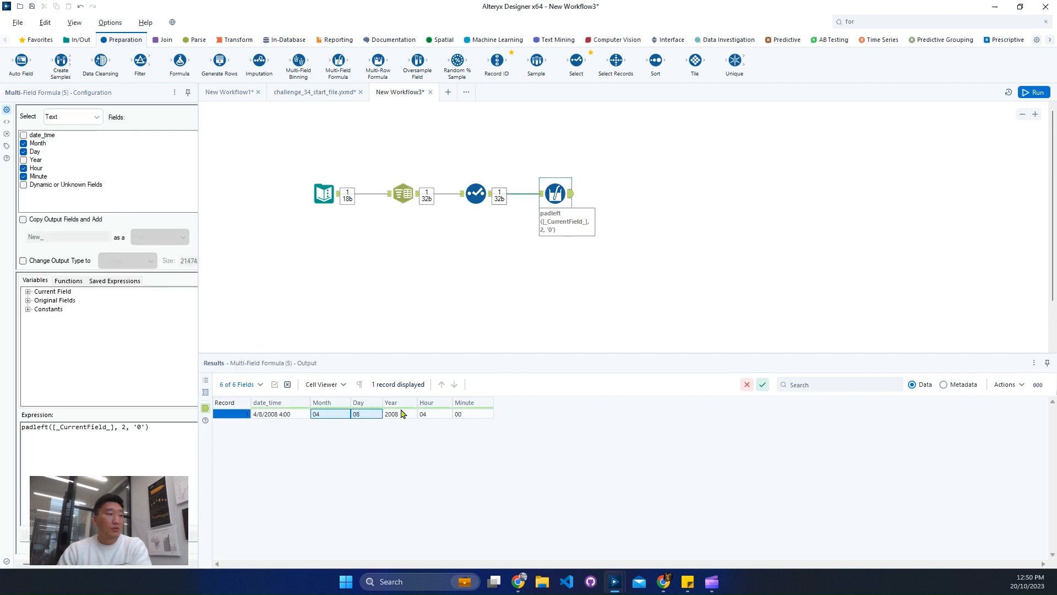
{"action": "left_click", "coordinate": [544, 197]}
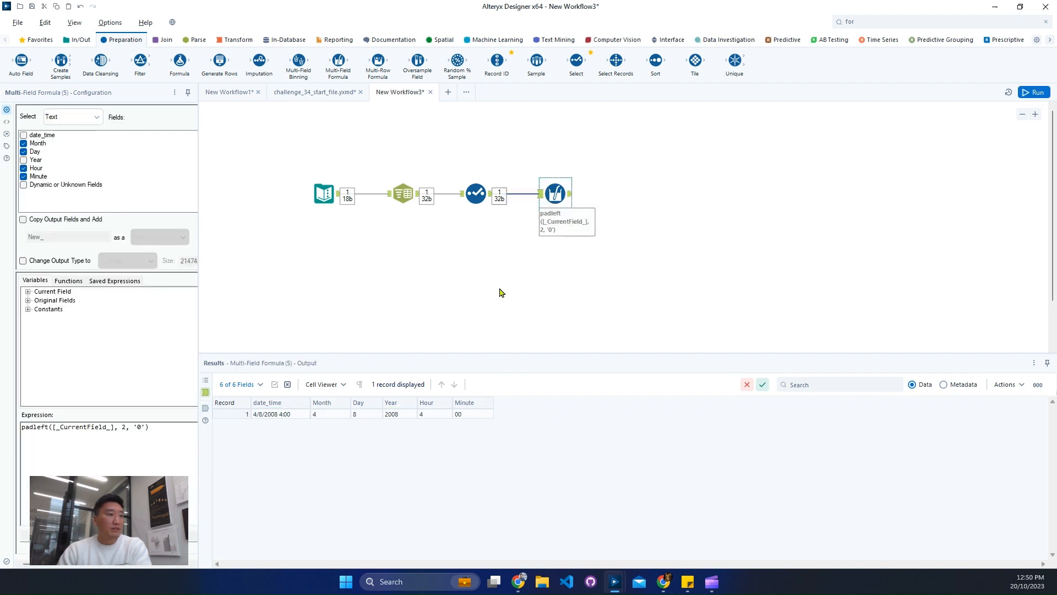
{"action": "left_click", "coordinate": [316, 417]}
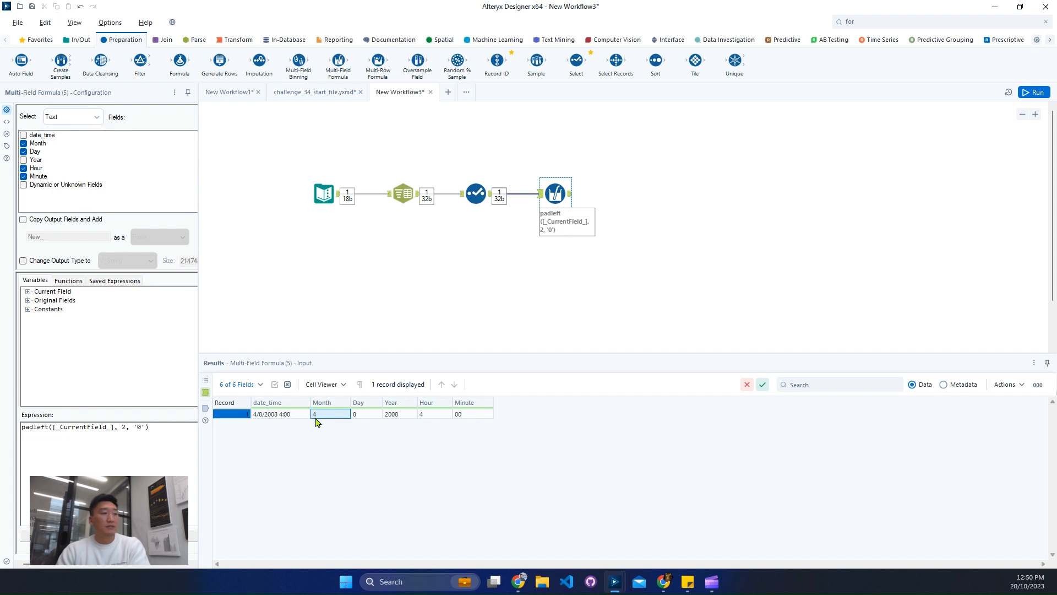
{"action": "left_click", "coordinate": [355, 418], "text": "ctrl"}
{"action": "left_click", "coordinate": [432, 419], "text": "ctrl"}
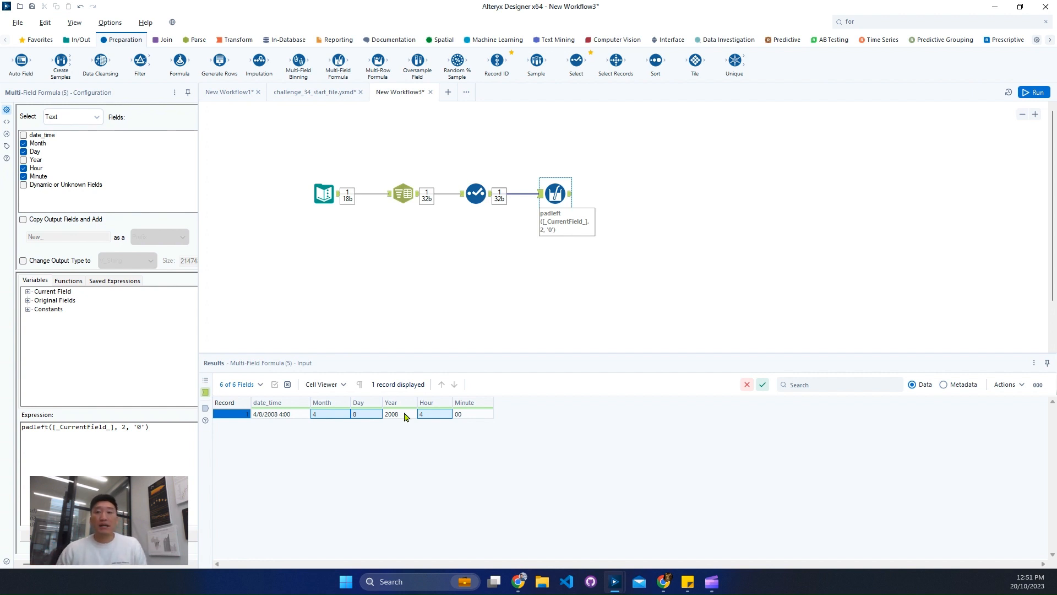
Connect a Formula tool after the Multi-Field Formula tool and check the expected output in the challenge_34_start_file.yxmd workflow.
{"action": "left_click", "coordinate": [896, 22]}
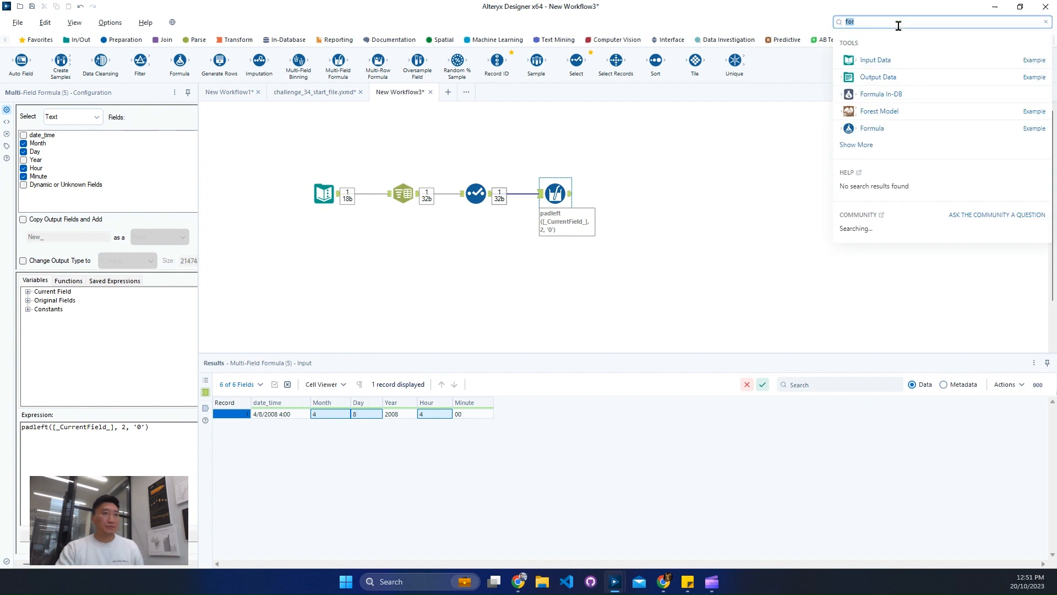
{"action": "left_click_drag", "start_coordinate": [899, 126], "coordinate": [638, 194]}
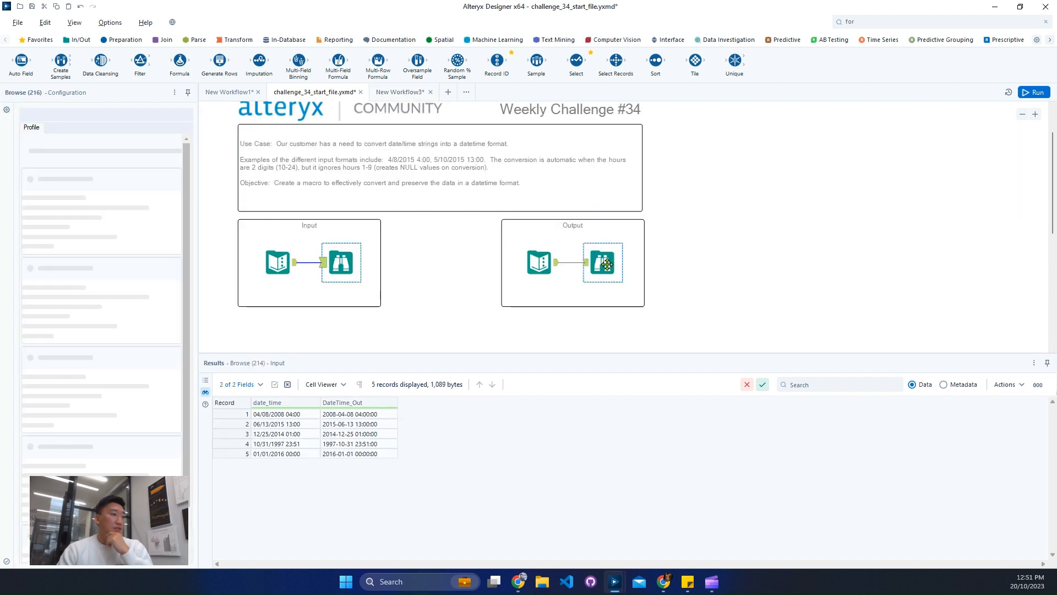
{"action": "left_click", "coordinate": [407, 93]}
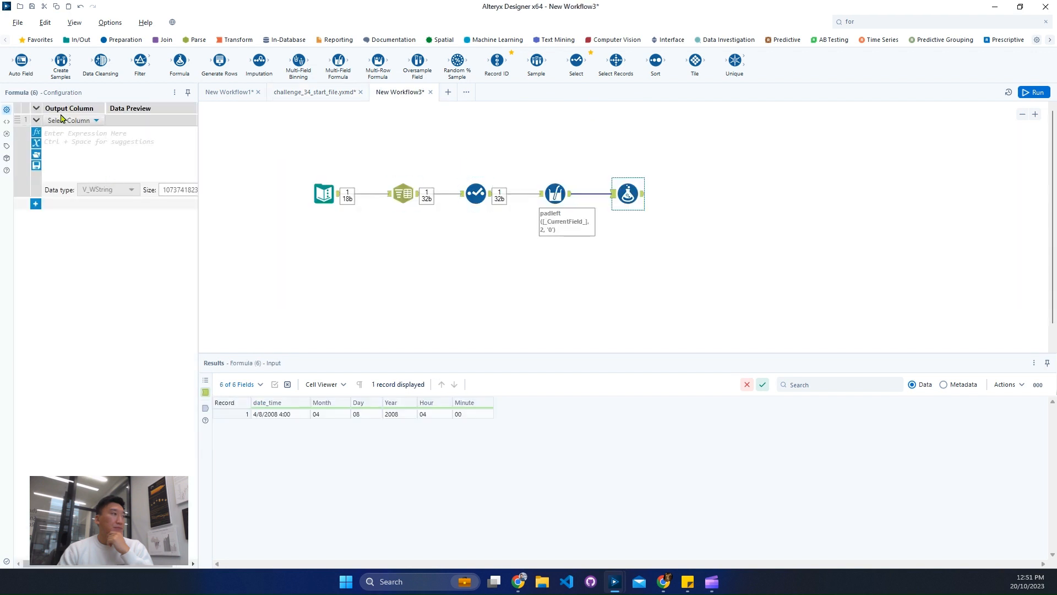
Create an output column named DateTime Out in the Formula tool with the data type DateTime.
{"action": "left_click", "coordinate": [66, 120]}
{"action": "left_click", "coordinate": [64, 133]}
{"action": "type", "text": "Datet"}
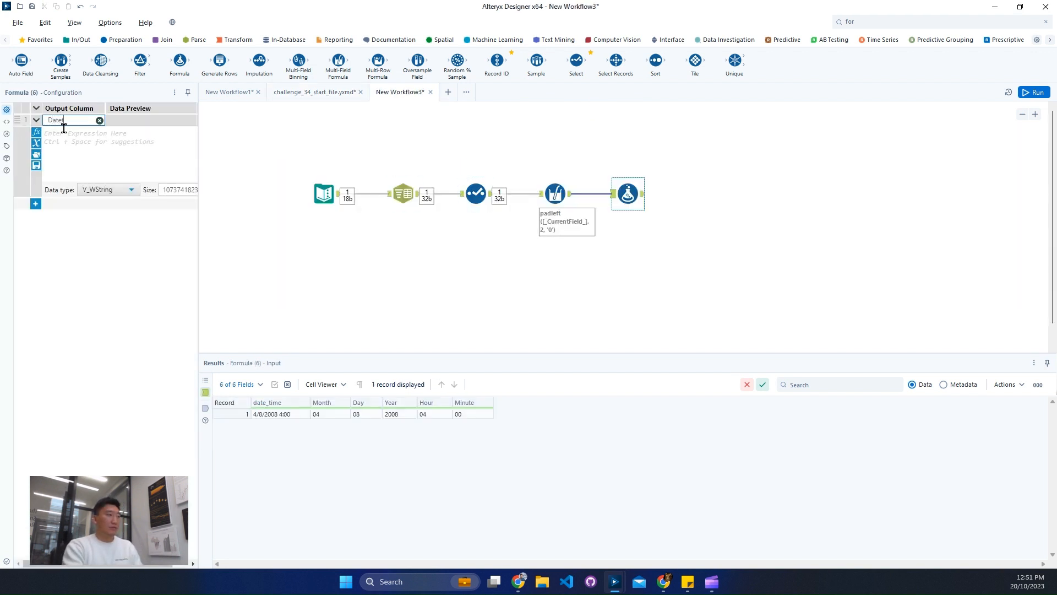
{"action": "key", "text": "BackSpace"}
{"action": "type", "text": "Time Out"}
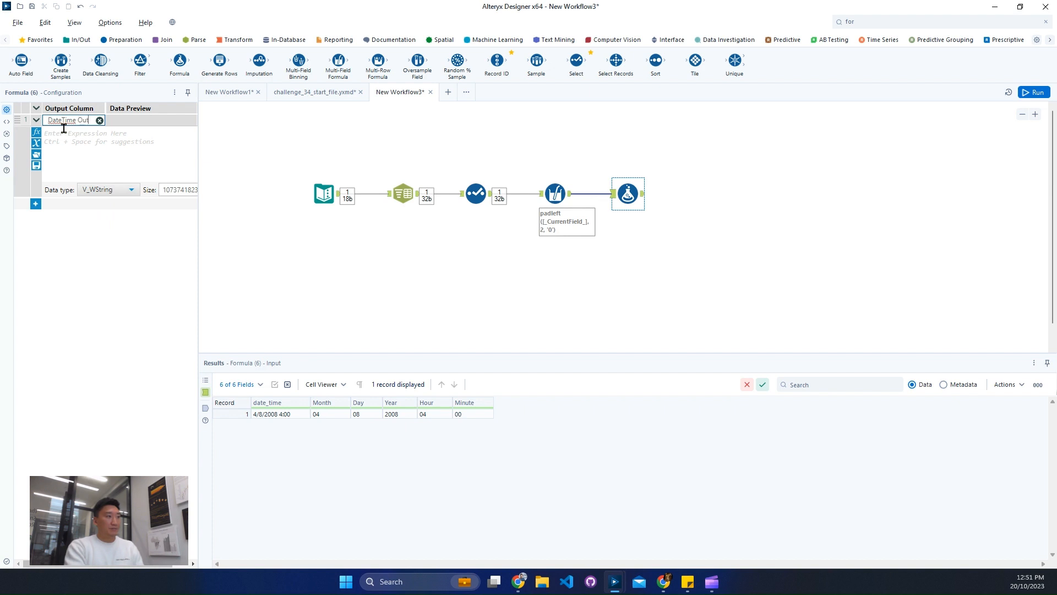
{"action": "left_click", "coordinate": [110, 189]}
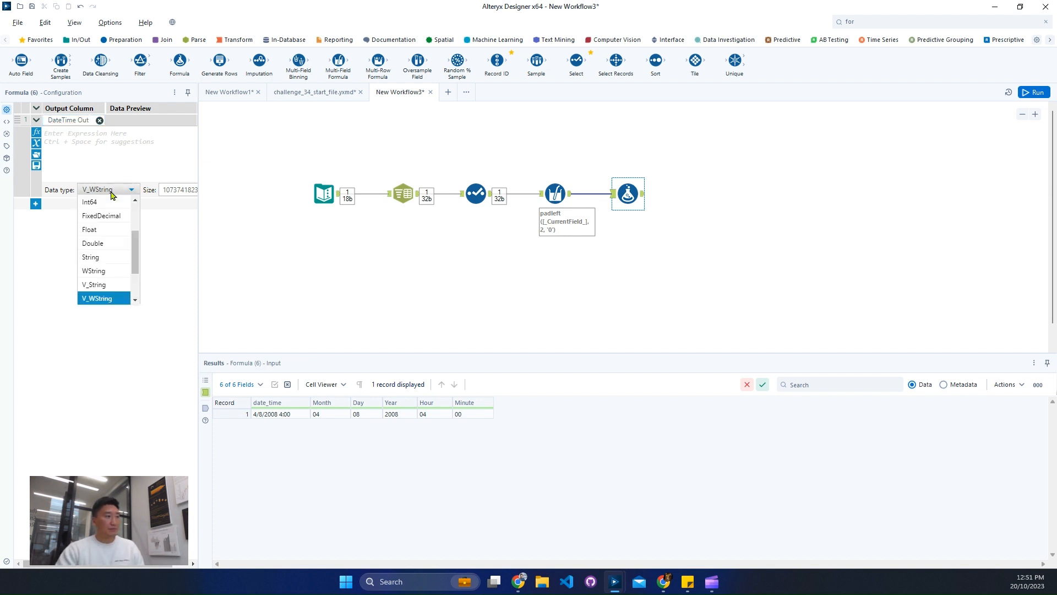
{"action": "scroll", "coordinate": [126, 294], "scroll_direction": "down", "scroll_amount": 2}
{"action": "left_click", "coordinate": [126, 286]}
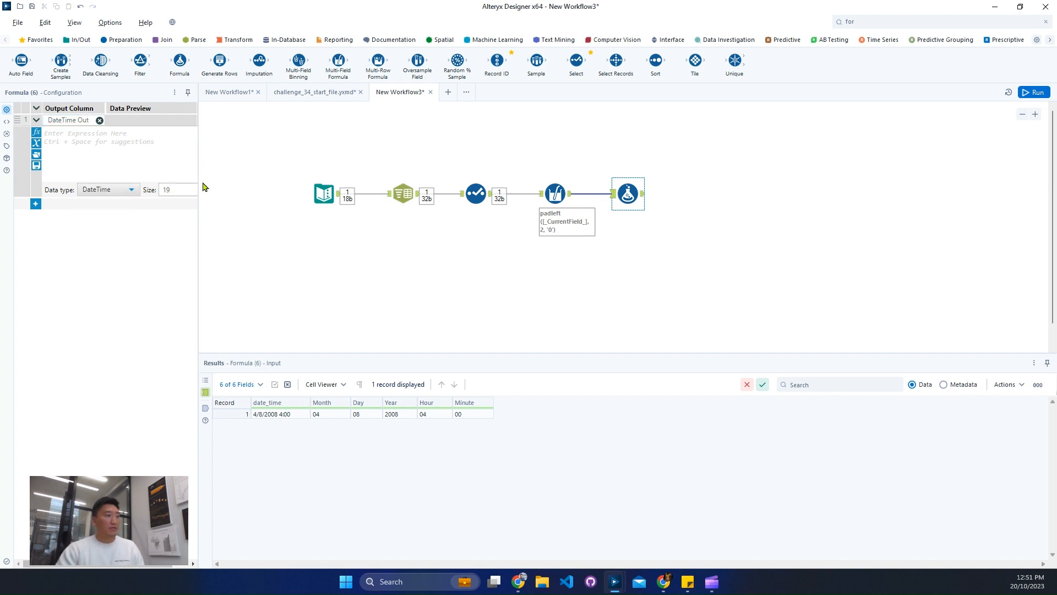
Widen the configuration area and insert the DateTimeParse function for DateTime Out, with its string argument cleared onto a separate line.
{"action": "left_click_drag", "start_coordinate": [199, 185], "coordinate": [459, 221]}
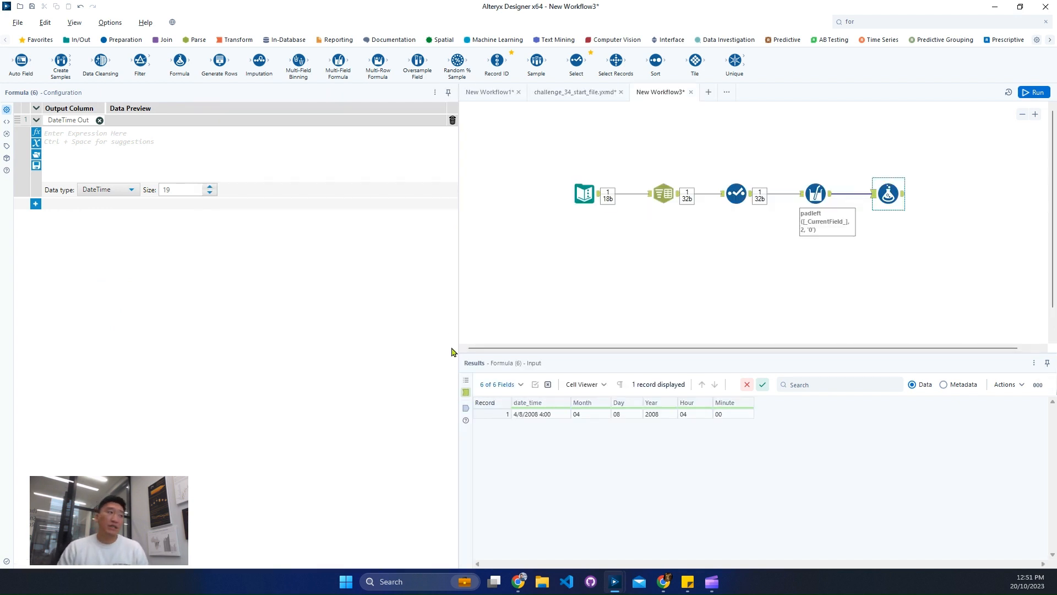
{"action": "type", "text": "datetime"}
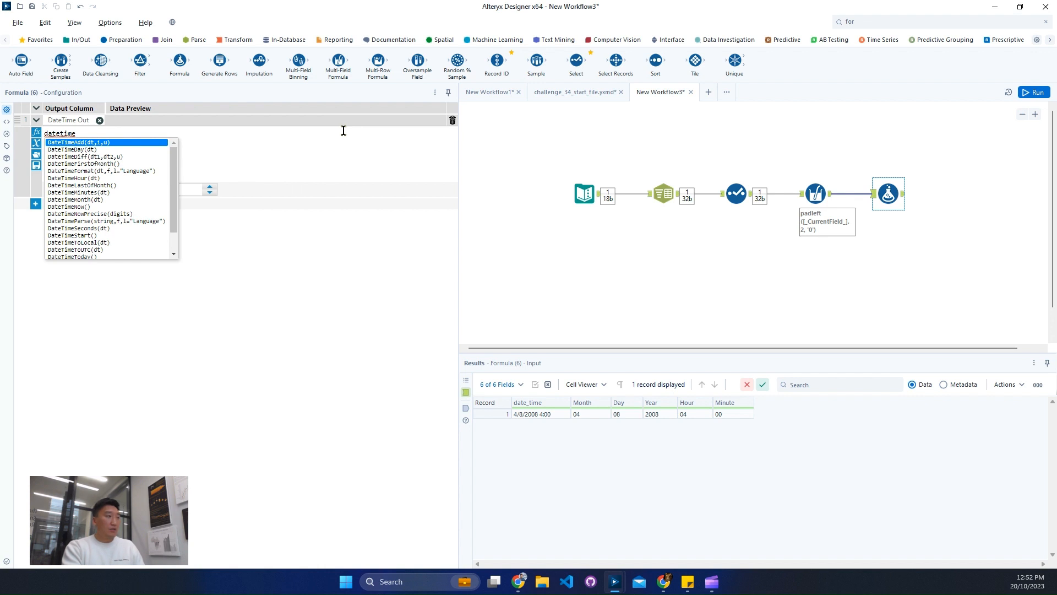
{"action": "type", "text": "p"}
{"action": "key", "text": "Return"}
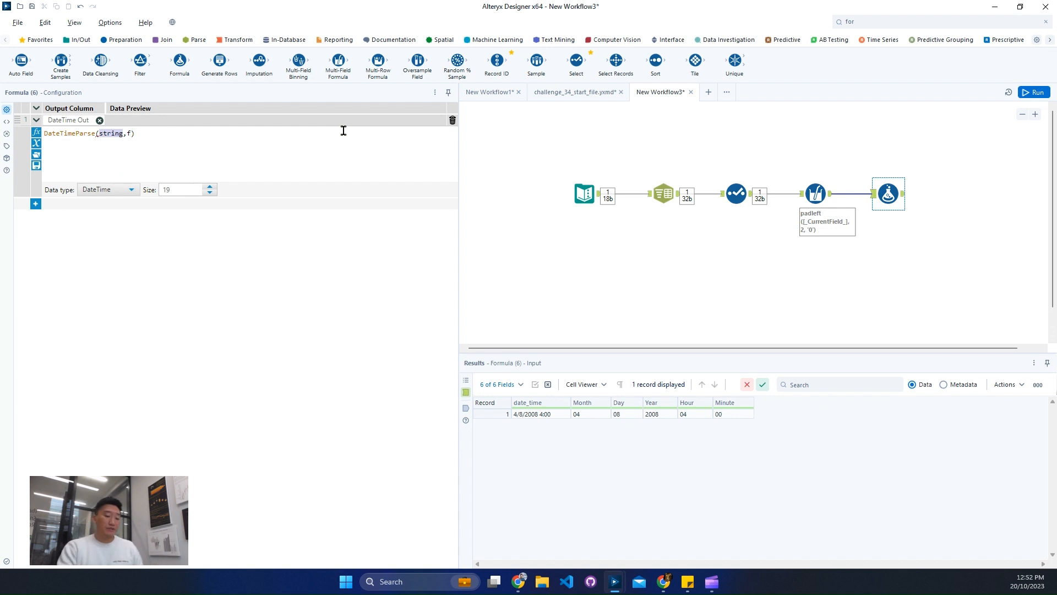
{"action": "key", "text": "Return"}
{"action": "key", "text": "Return"}
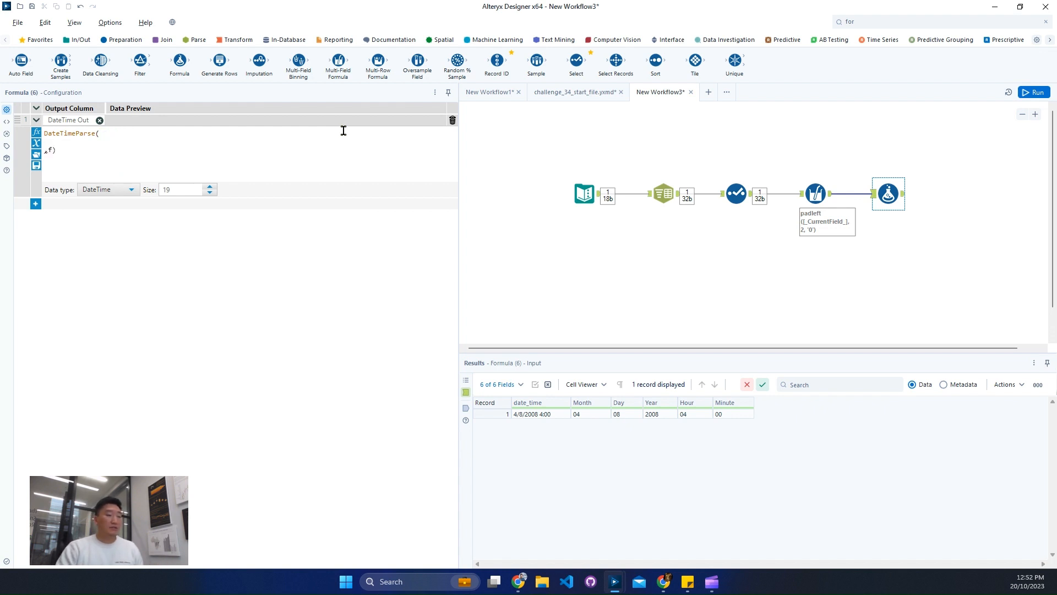
Begin the string argument of DateTimeParse with [Year]+'-'+[Month].
{"action": "type", "text": "yea"}
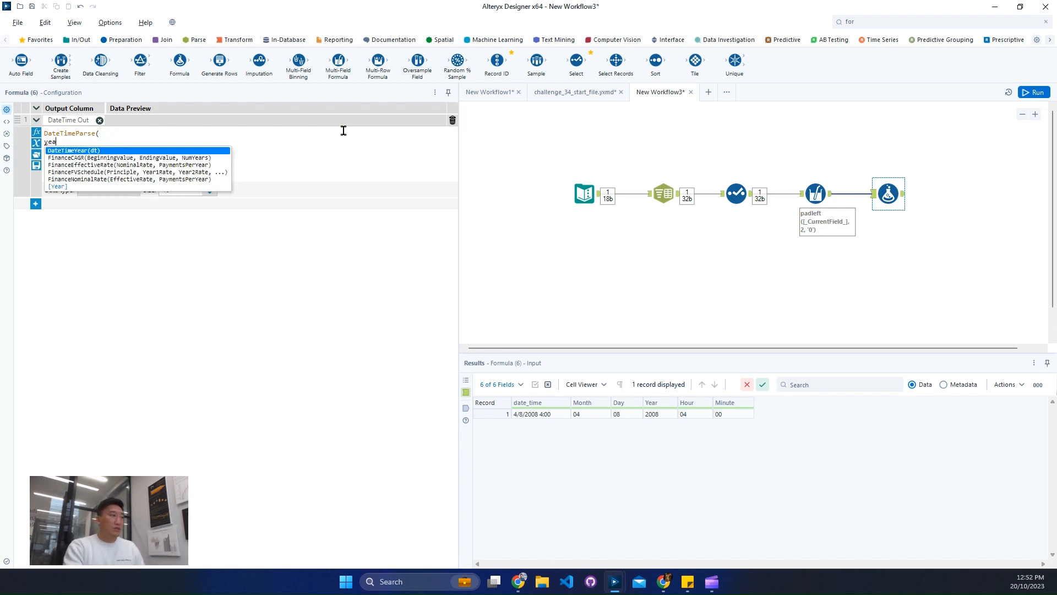
{"action": "key", "text": "Up"}
{"action": "key", "text": "Return"}
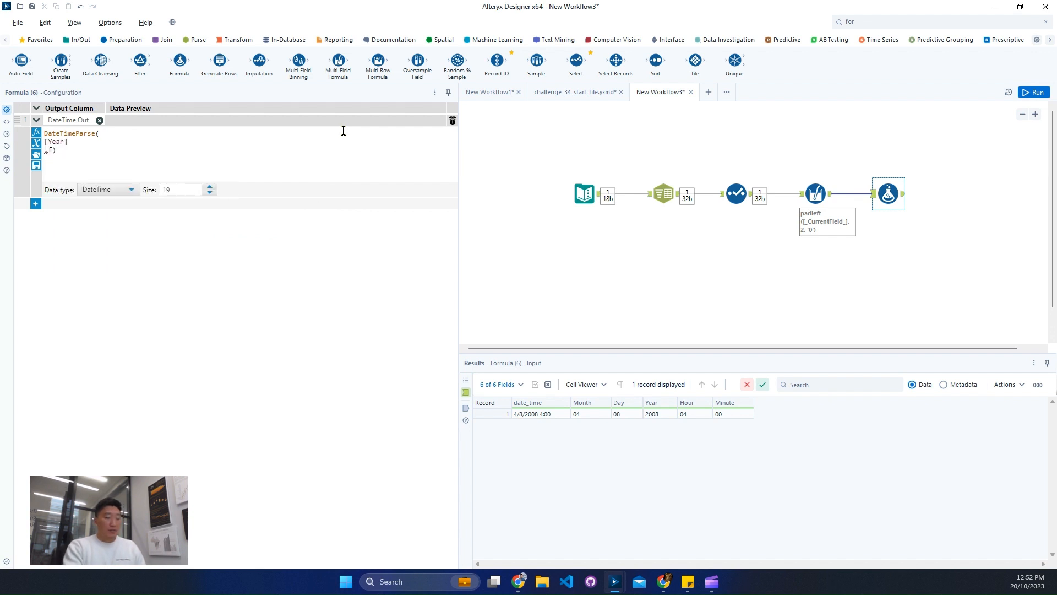
{"action": "type", "text": "+''"}
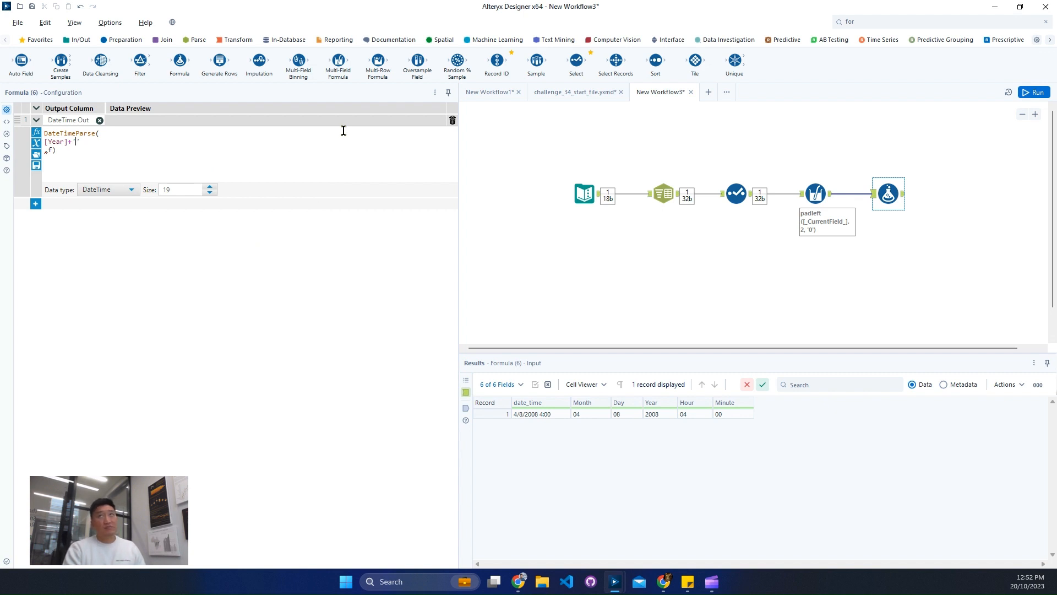
{"action": "type", "text": "-"}
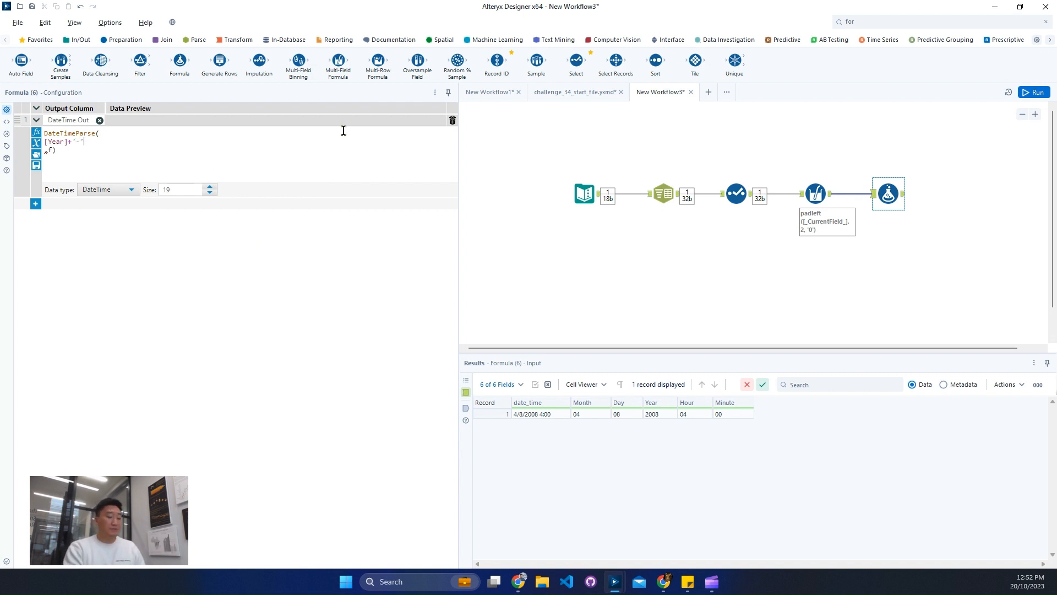
{"action": "type", "text": "+"}
{"action": "type", "text": "[Month]"}
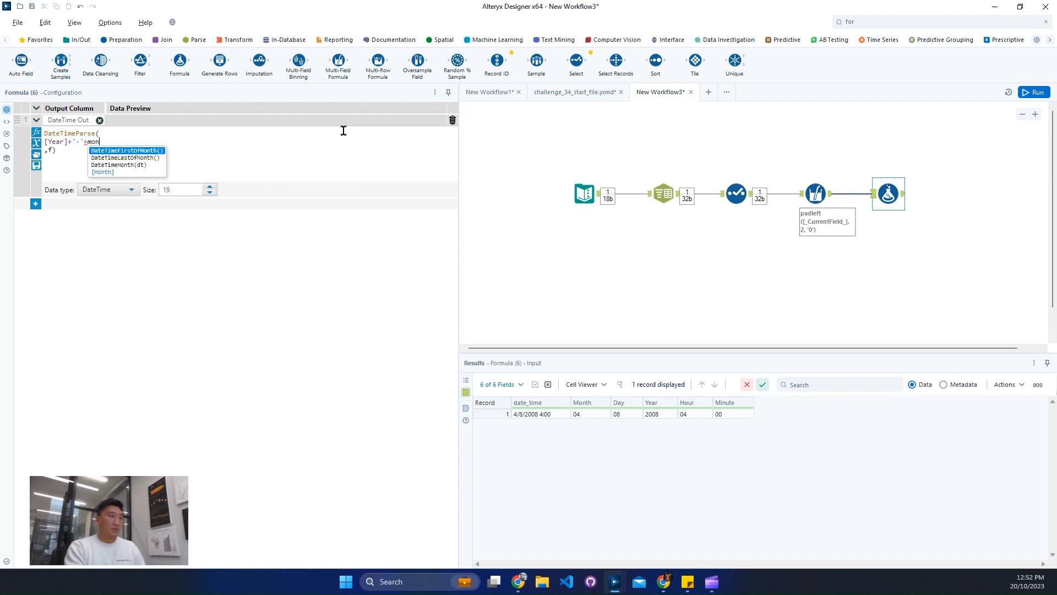
{"action": "key", "text": "Up"}
{"action": "key", "text": "Return"}
Extend the DateTimeParse string argument with +'-'+[Day]+' ' after [Month].
{"action": "type", "text": "+'"}
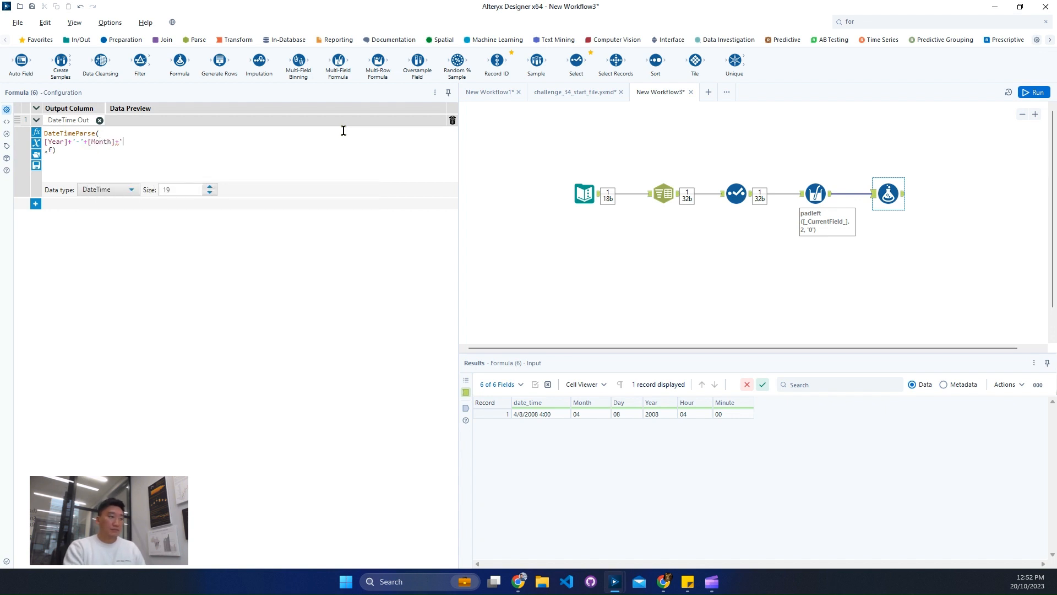
{"action": "type", "text": "-'+day"}
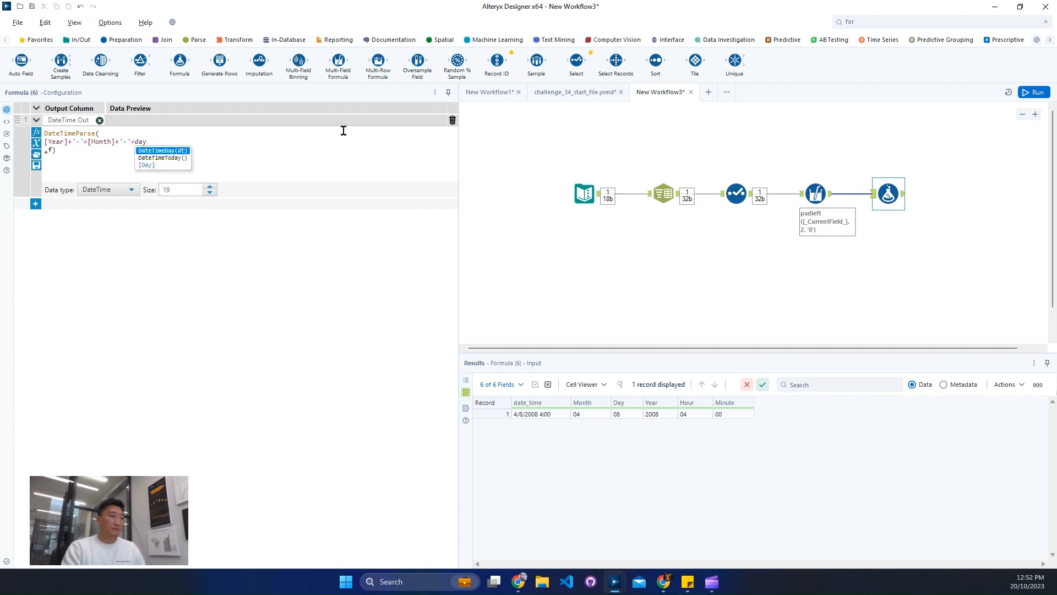
{"action": "key", "text": "Down"}
{"action": "key", "text": "Down"}
{"action": "key", "text": "Return"}
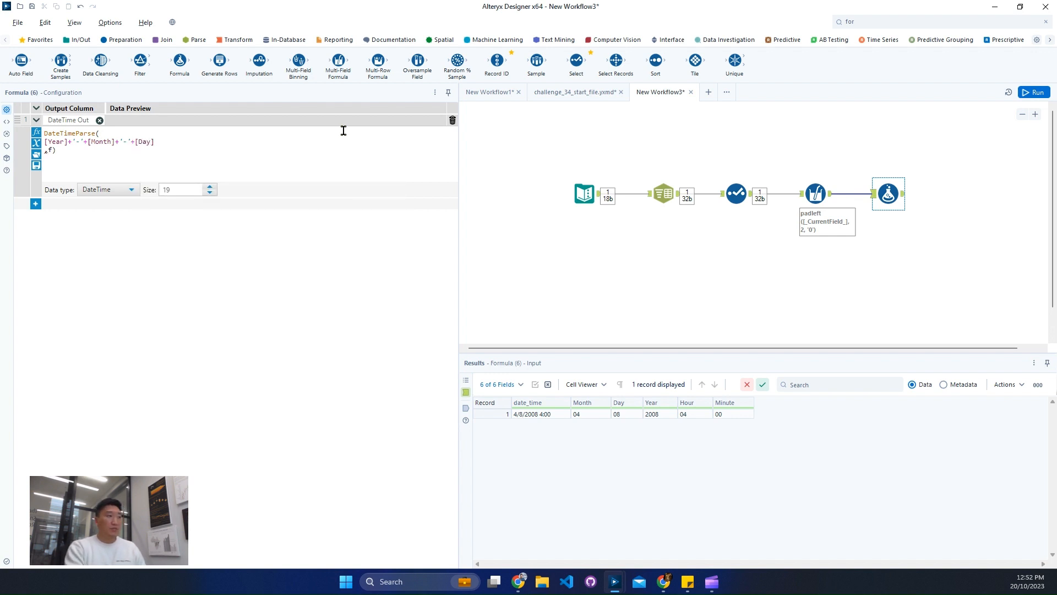
{"action": "type", "text": "+'-'+[Day]+' '"}
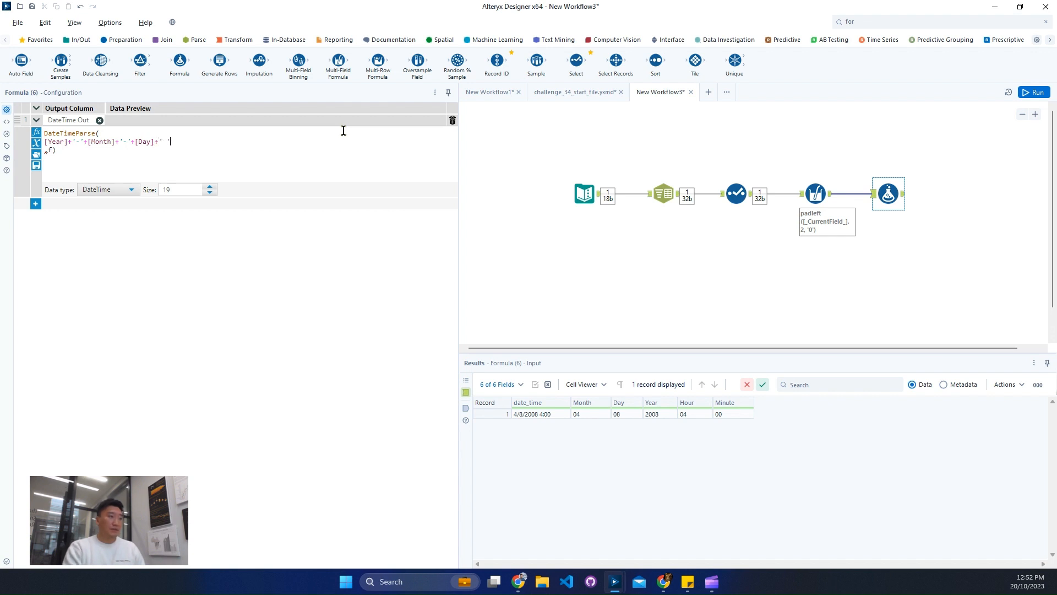
{"action": "type", "text": "+[Hour]"}
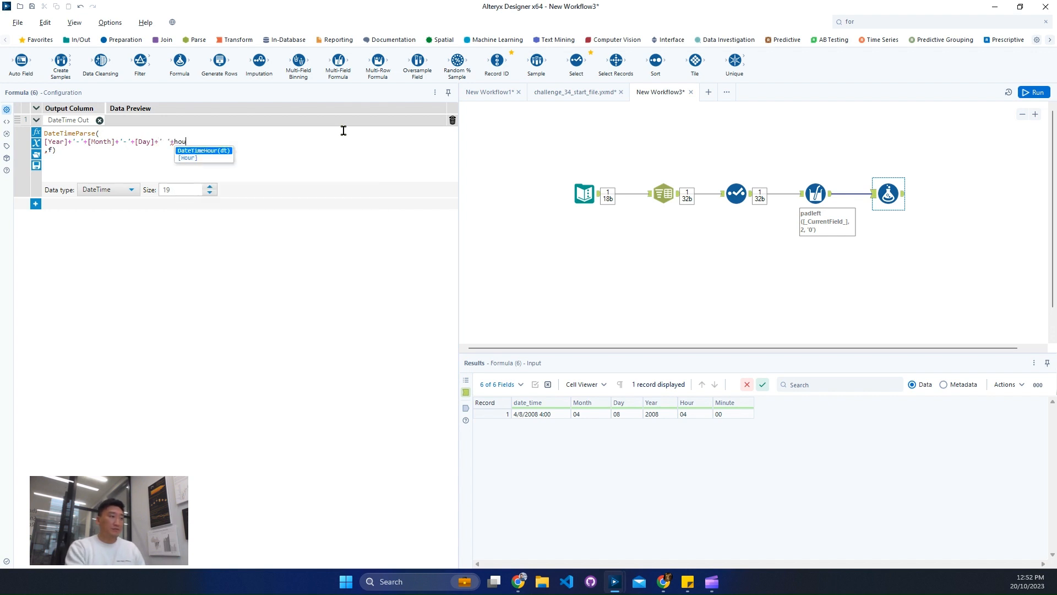
{"action": "type", "text": "+':'"}
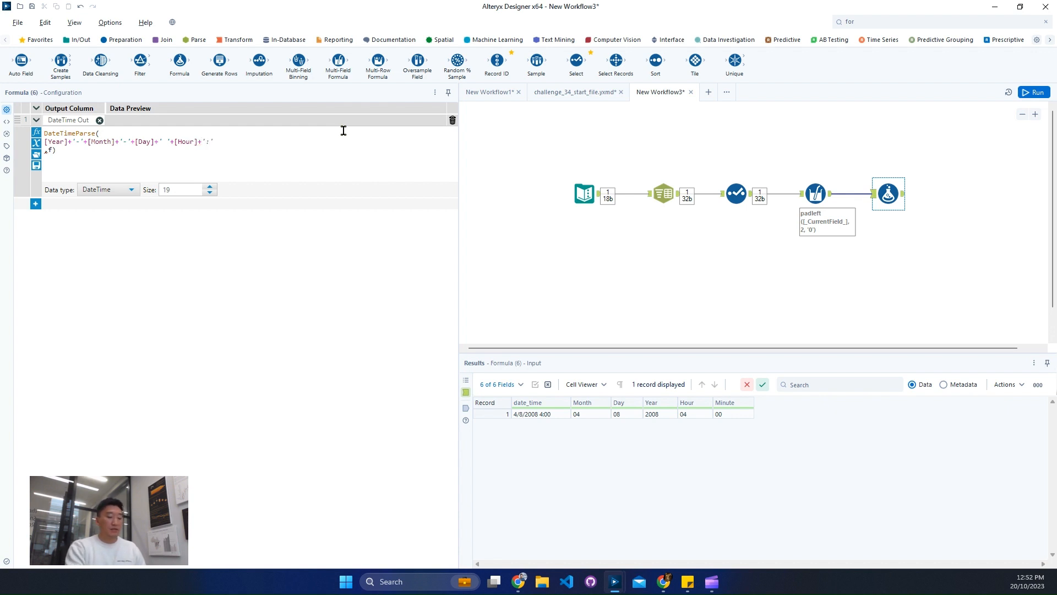
{"action": "type", "text": "m"}
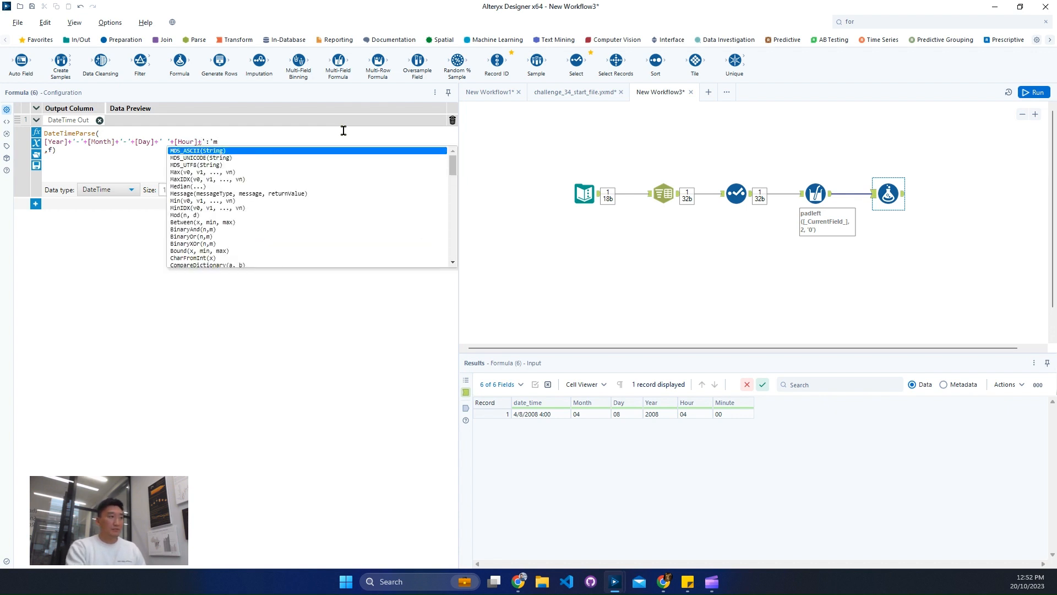
{"action": "type", "text": "om"}
Complete the DateTimeParse string argument with +[Hour]+':'+[Minute].
{"action": "key", "text": "BackSpace"}
{"action": "key", "text": "BackSpace"}
{"action": "key", "text": "BackSpace"}
{"action": "type", "text": "+[Minute]"}
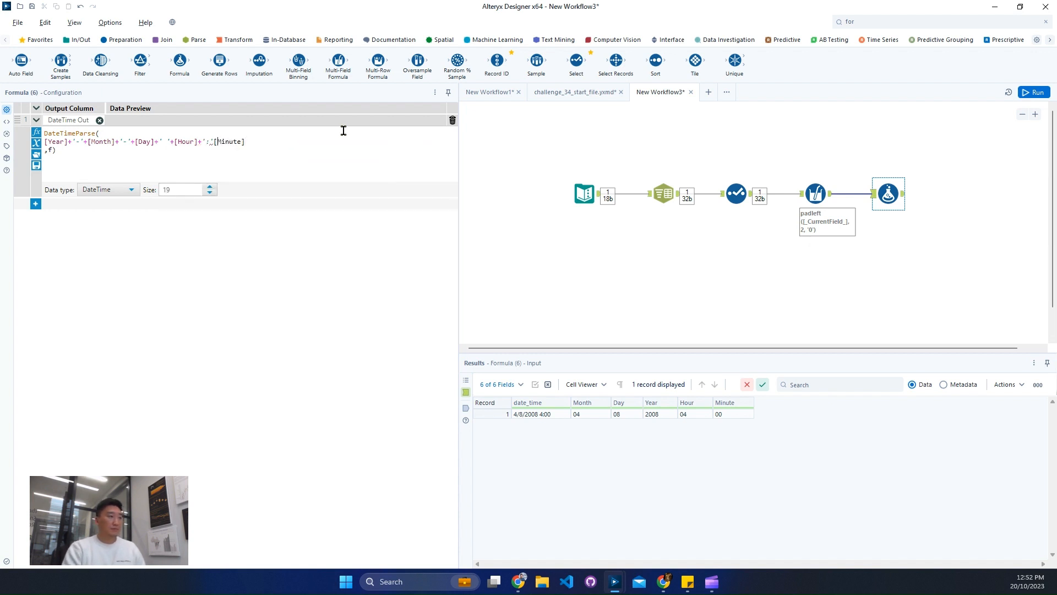
{"action": "type", "text": "'+"}
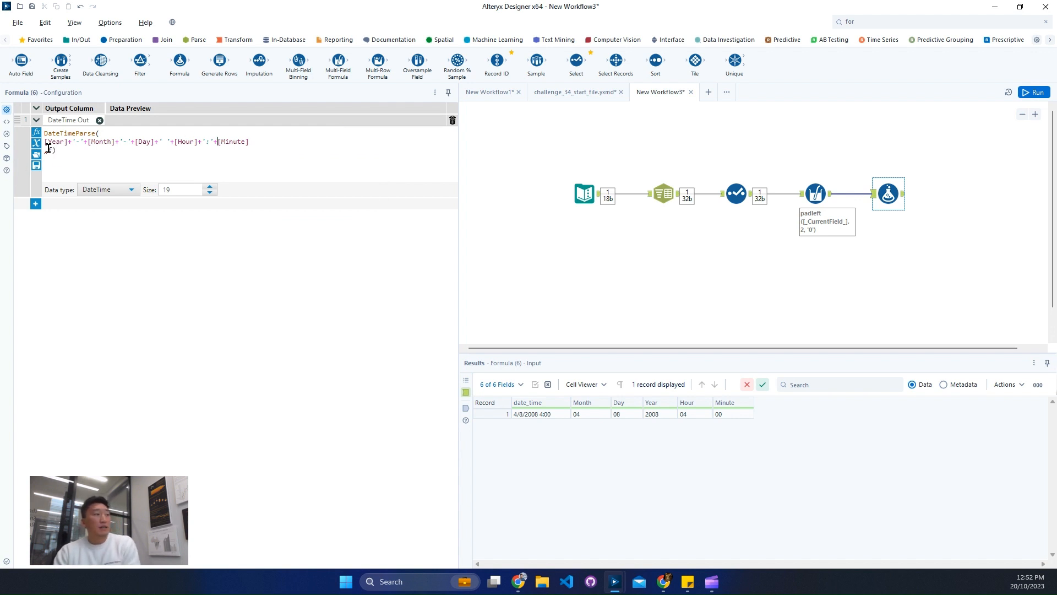
Move the comma to the end of the string argument and clear the format placeholder f, leaving an empty line before the closing parenthesis.
{"action": "left_click", "coordinate": [48, 148]}
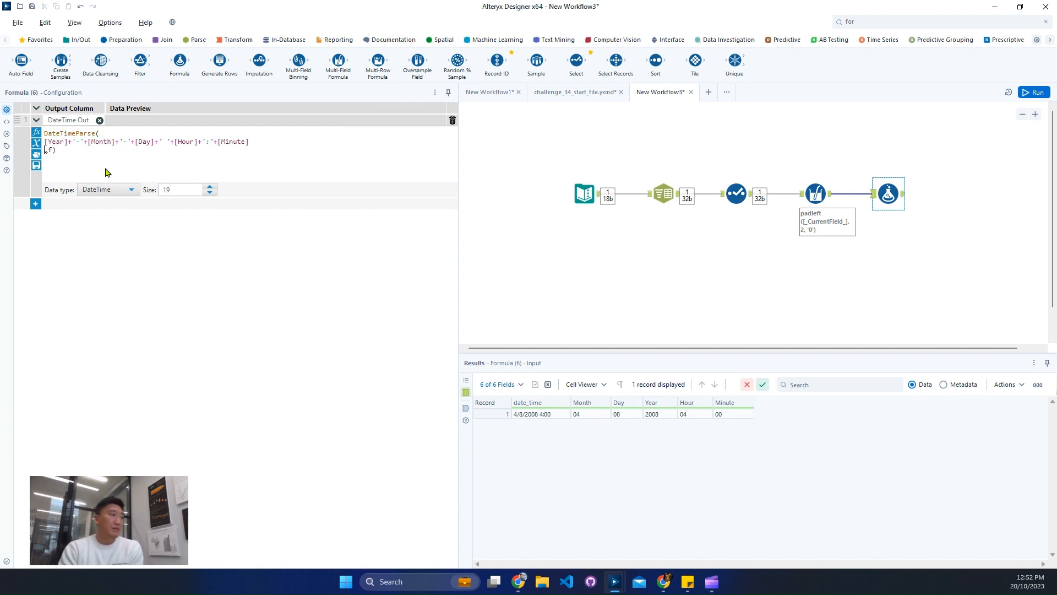
{"action": "key", "text": "BackSpace"}
{"action": "key", "text": "Return"}
{"action": "key", "text": "BackSpace"}
{"action": "key", "text": "Right"}
{"action": "key", "text": "Return"}
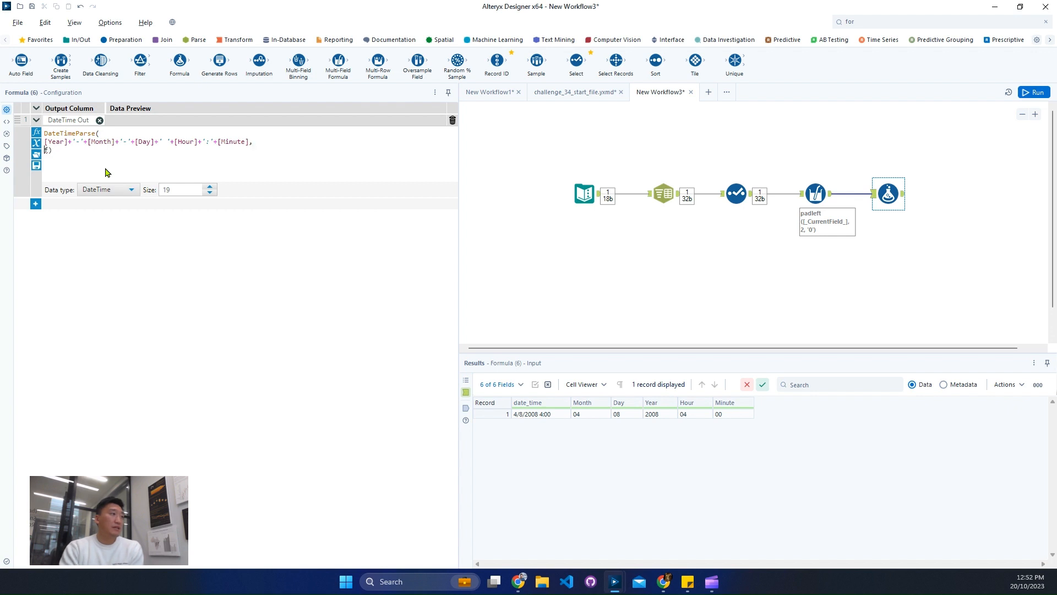
{"action": "key", "text": "Delete"}
{"action": "key", "text": "Return"}
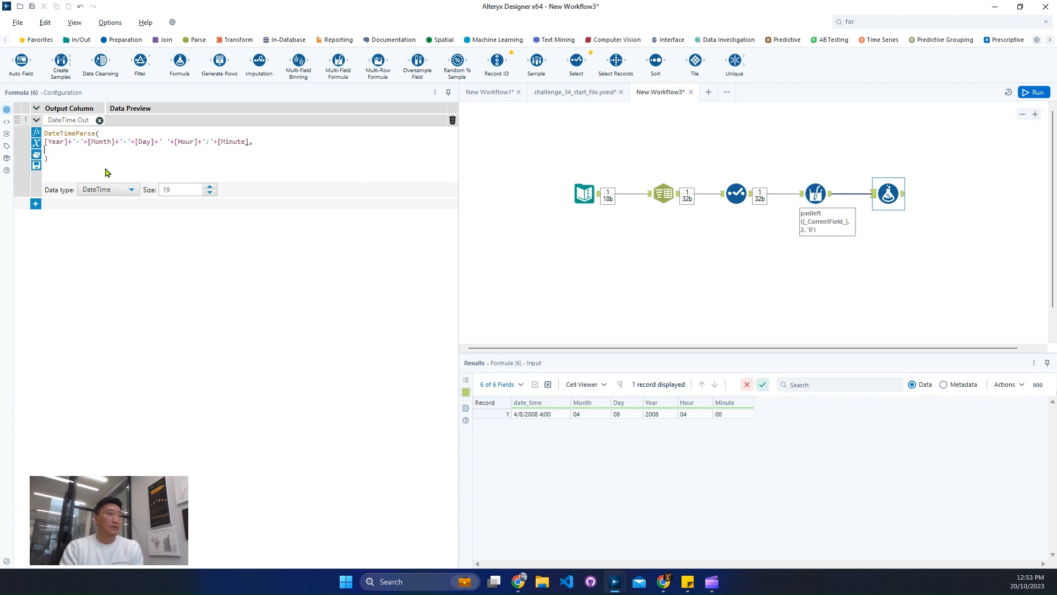
Enter 'yyyy-MM-dd hh:mm' as the format argument of DateTimeParse.
{"action": "type", "text": "'"}
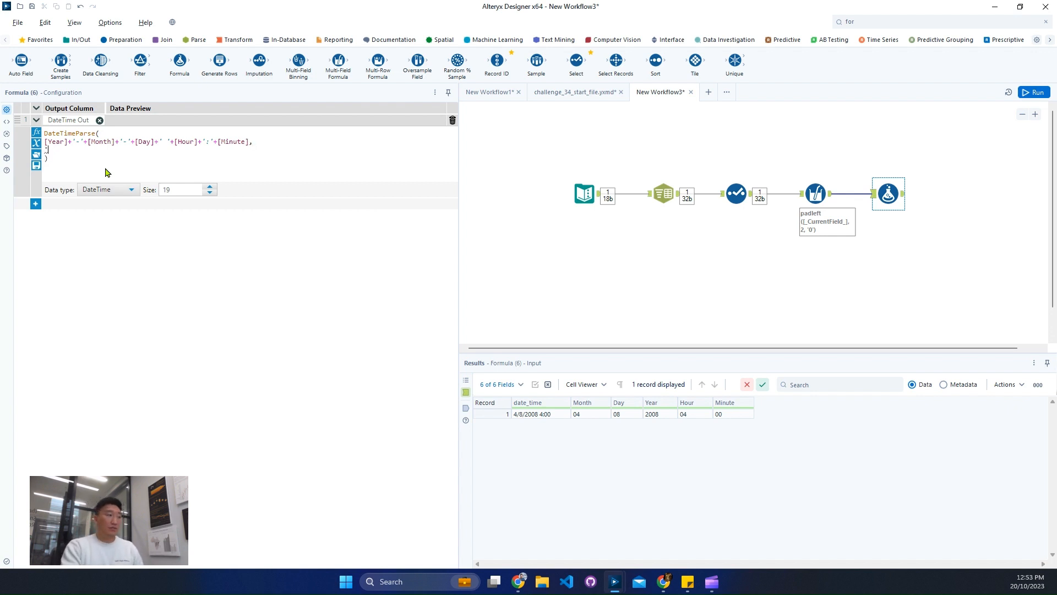
{"action": "type", "text": "'"}
{"action": "key", "text": "Left"}
{"action": "type", "text": "yyyy"}
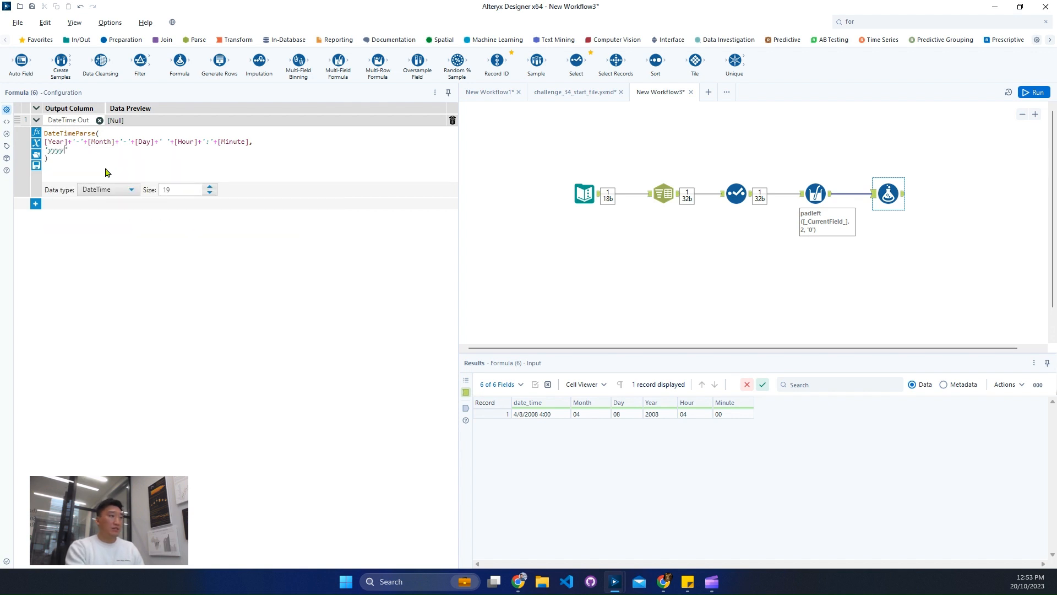
{"action": "type", "text": "-MM-dd "}
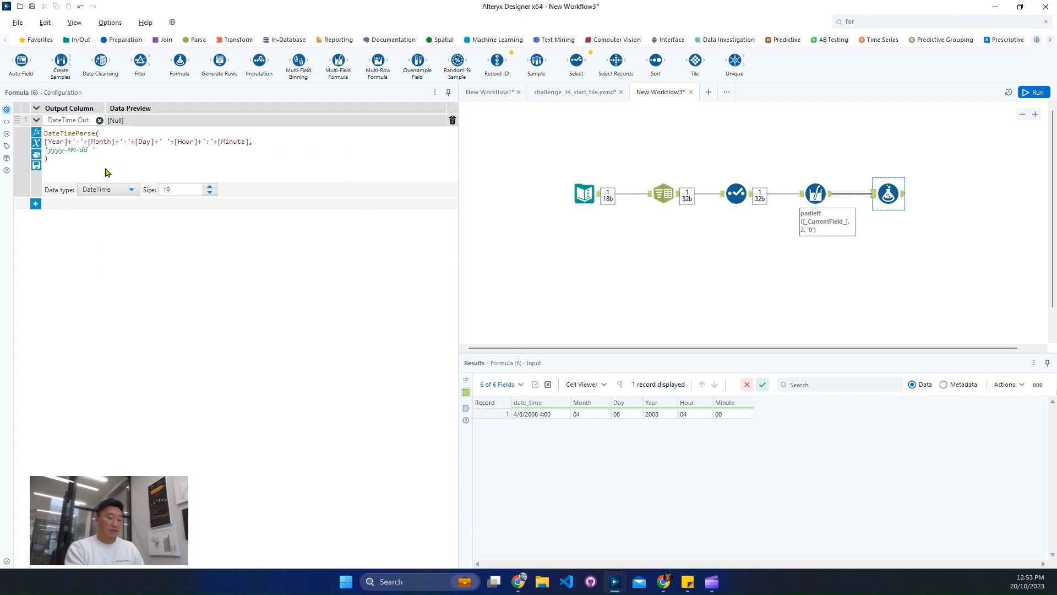
{"action": "type", "text": "hh:mm"}
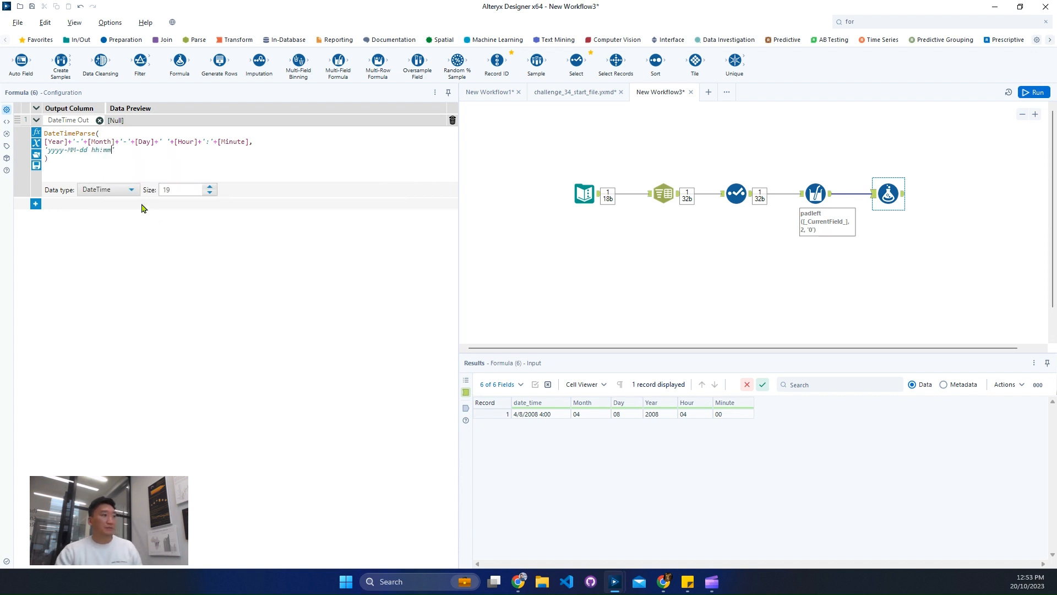
Run the workflow and widen the results area to read the run messages.
{"action": "left_click", "coordinate": [635, 276]}
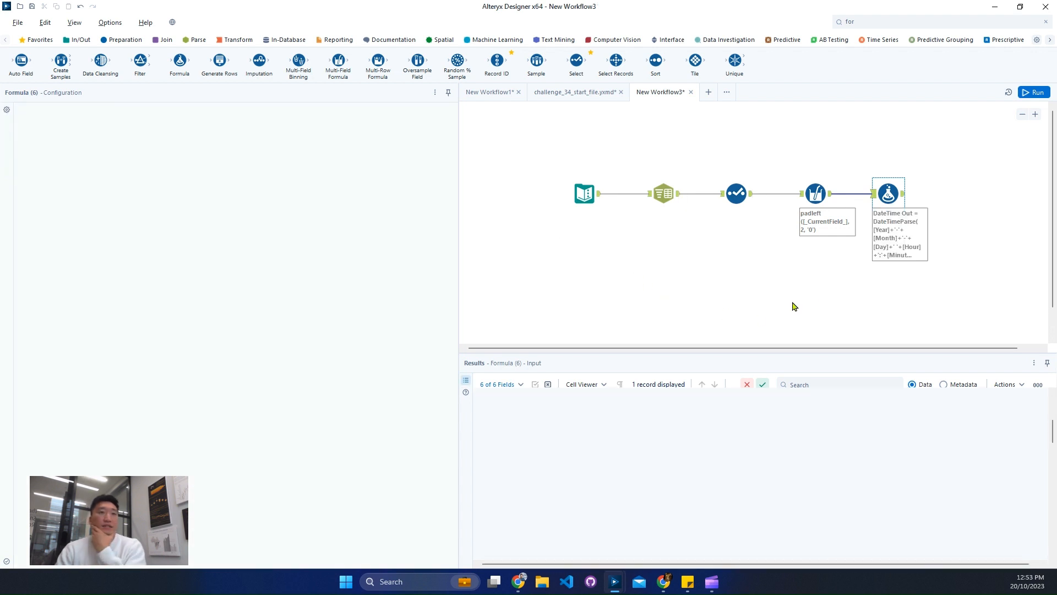
{"action": "key", "text": "ctrl+r"}
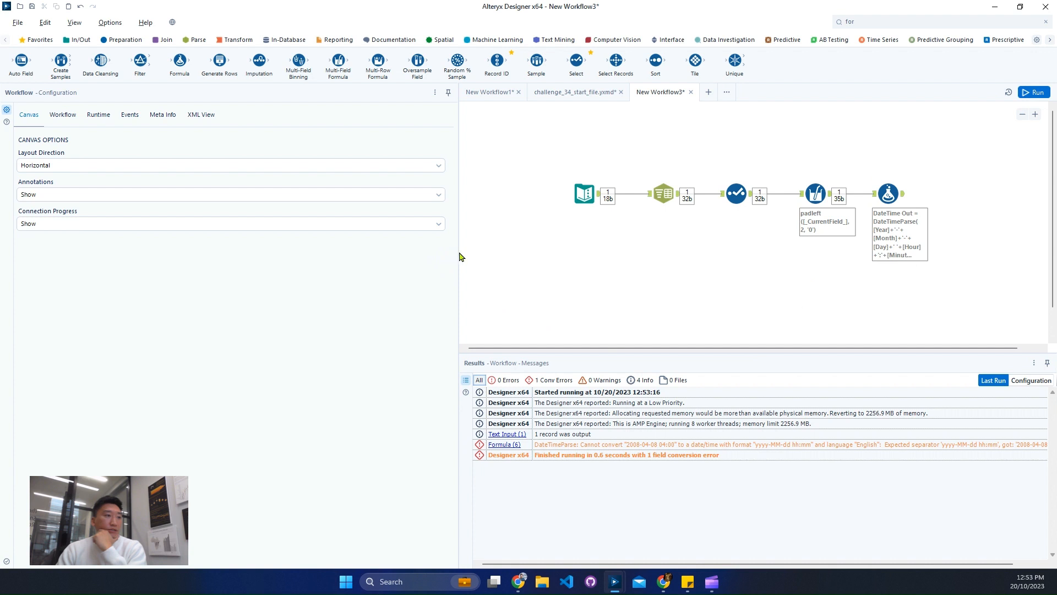
{"action": "left_click_drag", "start_coordinate": [359, 261], "coordinate": [359, 261]}
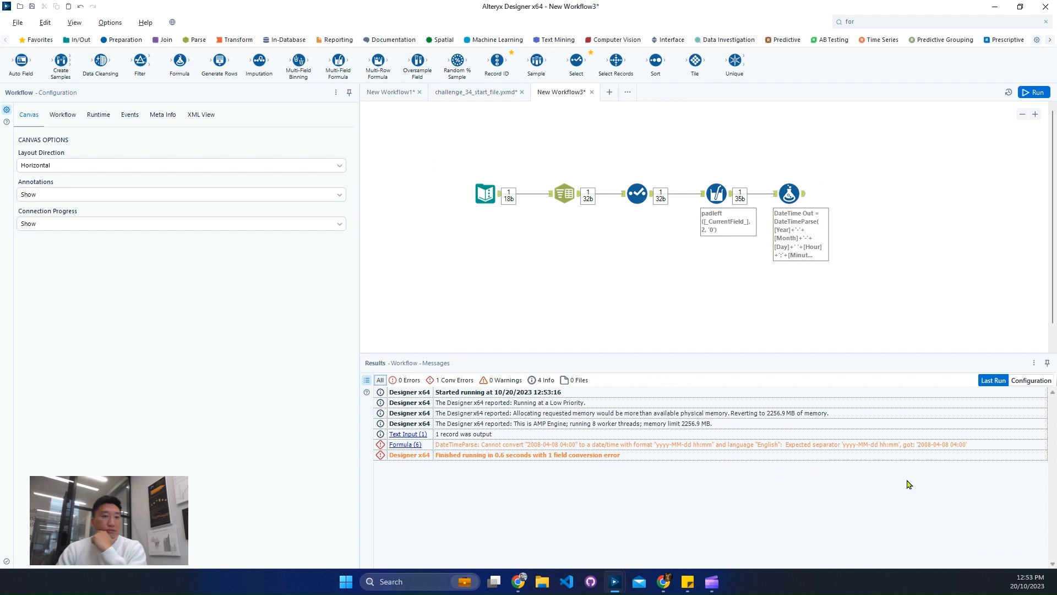
Change the hour part of the Formula tool's DateTimeParse format to HH and rerun the workflow.
{"action": "left_click", "coordinate": [797, 197]}
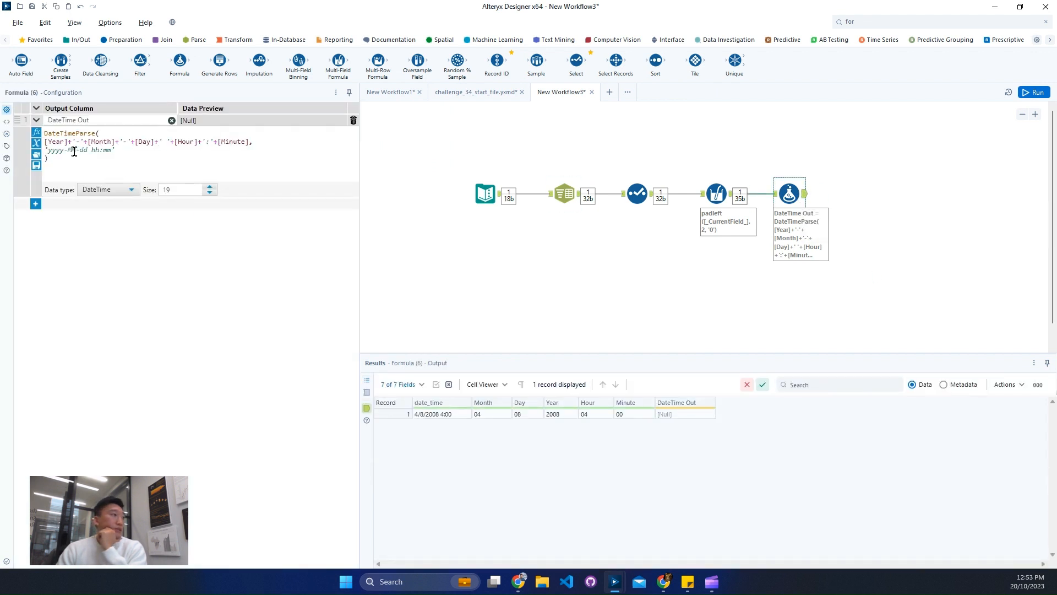
{"action": "left_click", "coordinate": [95, 150]}
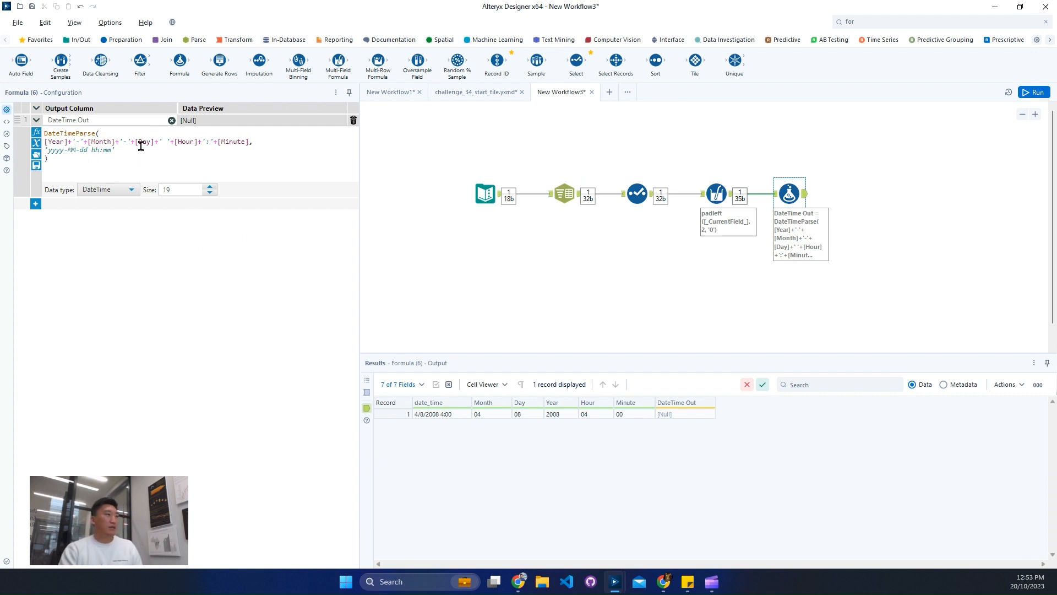
{"action": "key", "text": "BackSpace"}
{"action": "key", "text": "BackSpace"}
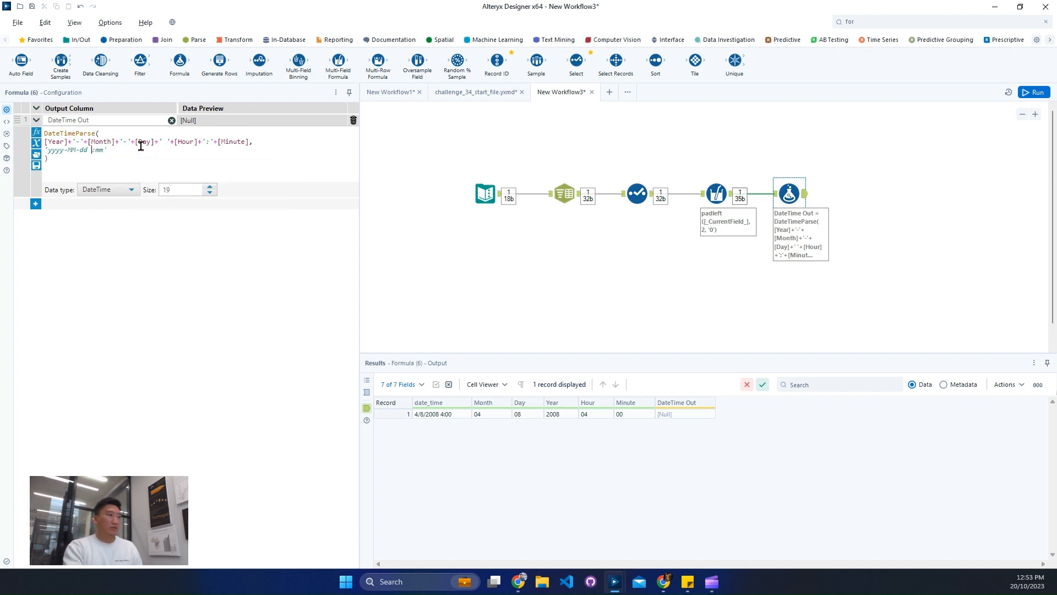
{"action": "type", "text": "HH"}
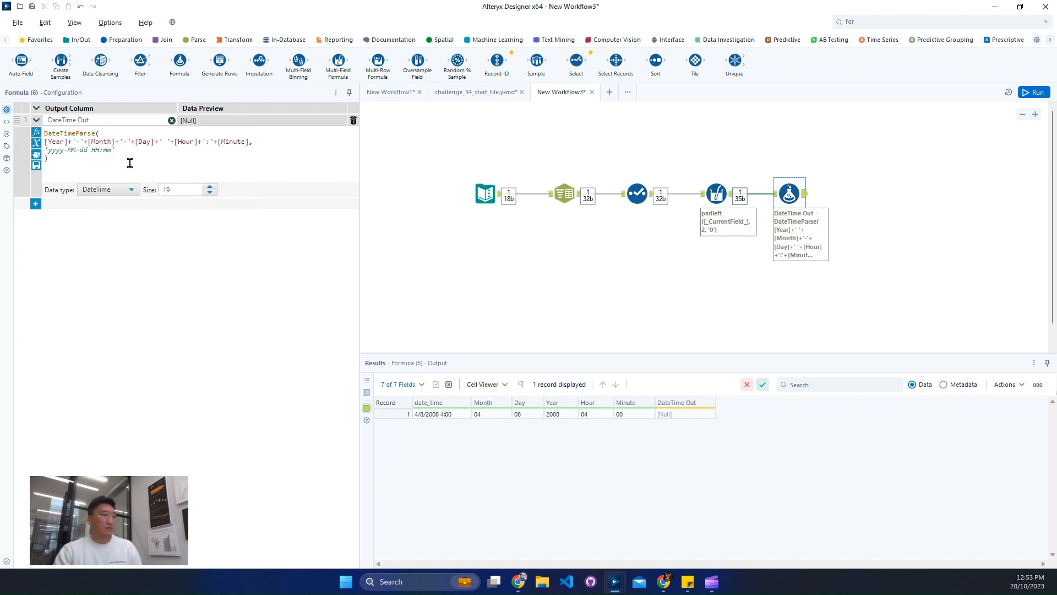
{"action": "key", "text": "ctrl+r"}
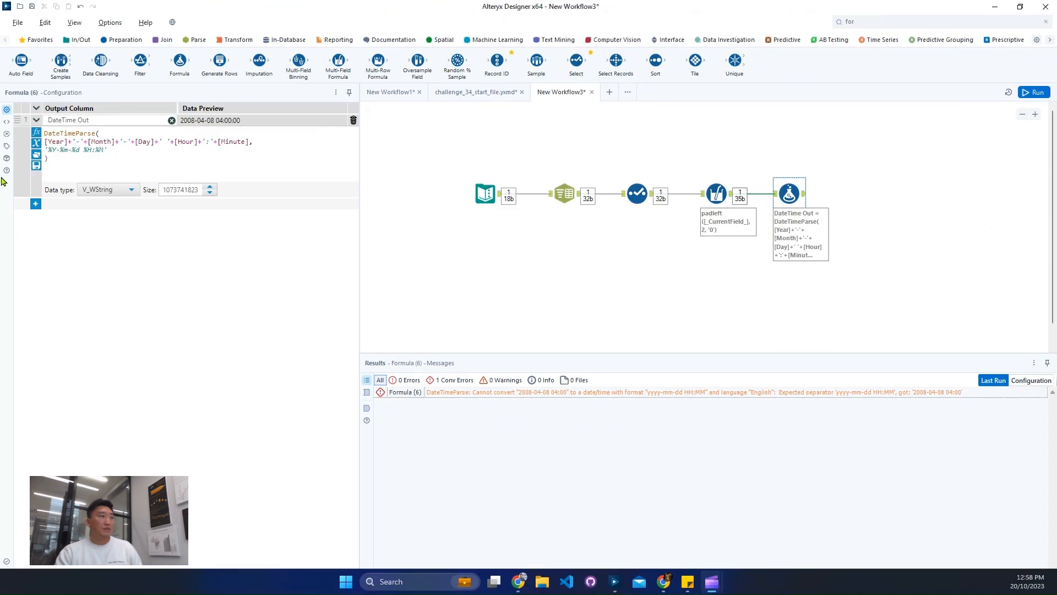
Try yyyy in place of %Y in the DateTimeParse format string.
{"action": "left_click", "coordinate": [52, 149]}
{"action": "key", "text": "BackSpace"}
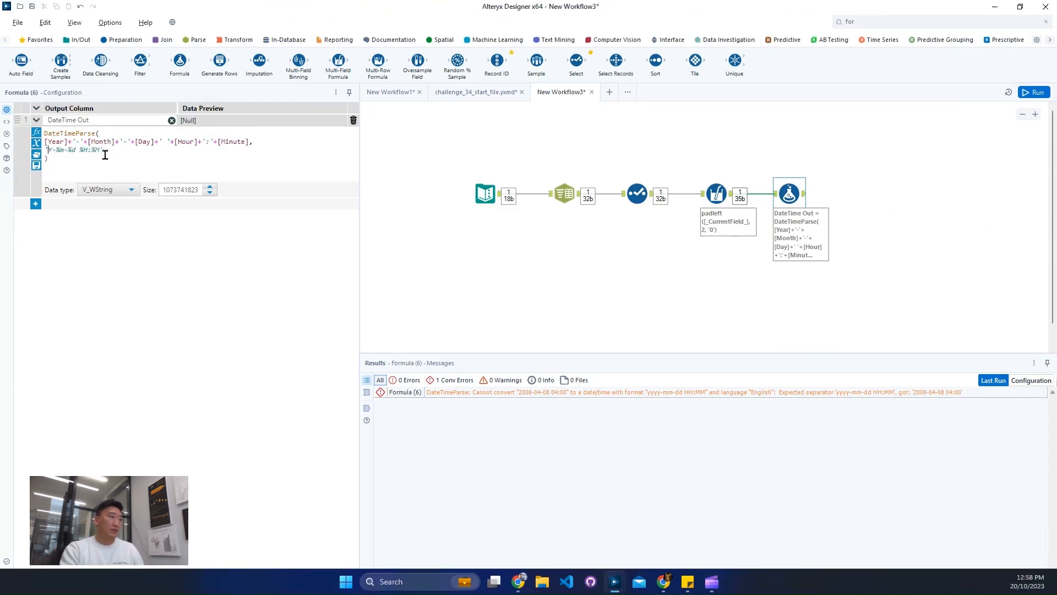
{"action": "key", "text": "BackSpace"}
{"action": "type", "text": "yyyy"}
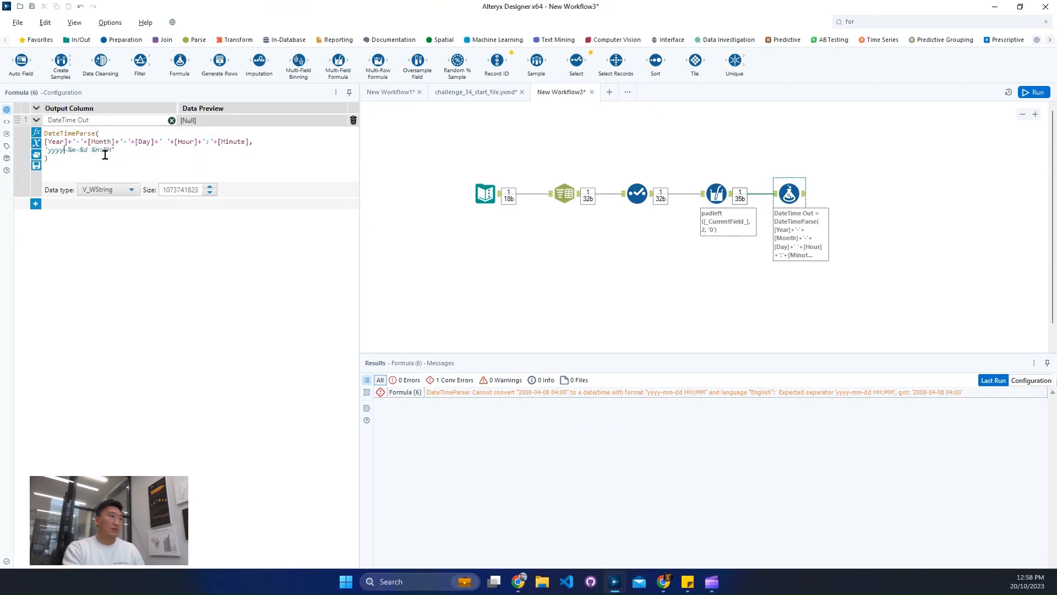
Restore %Y as the year specifier so the DateTimeParse format reads '%Y-%m-%d %H:%M'.
{"action": "key", "text": "BackSpace"}
{"action": "key", "text": "BackSpace"}
{"action": "key", "text": "BackSpace"}
{"action": "key", "text": "BackSpace"}
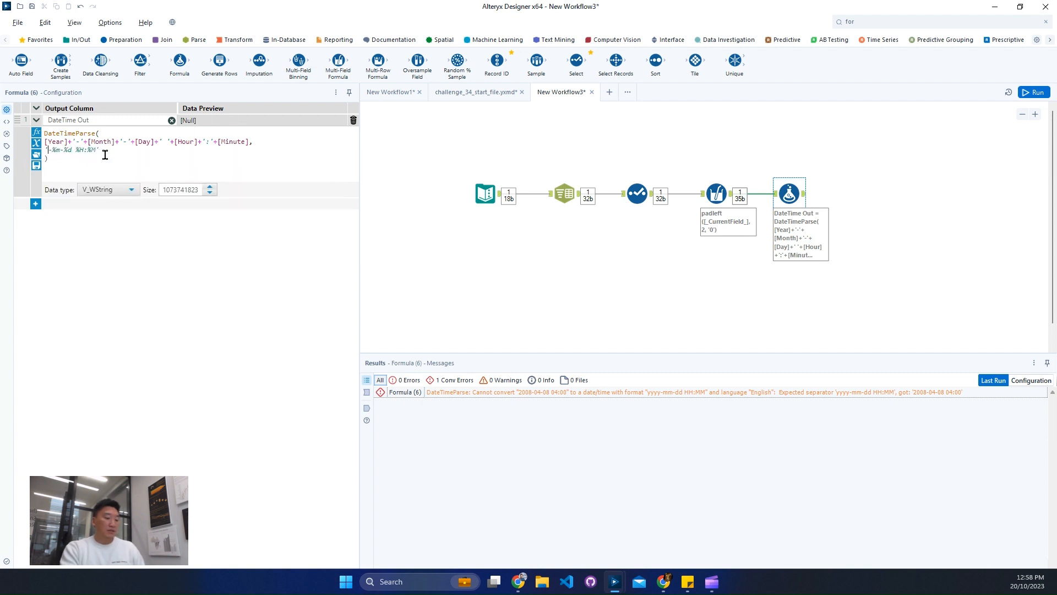
{"action": "type", "text": "%"}
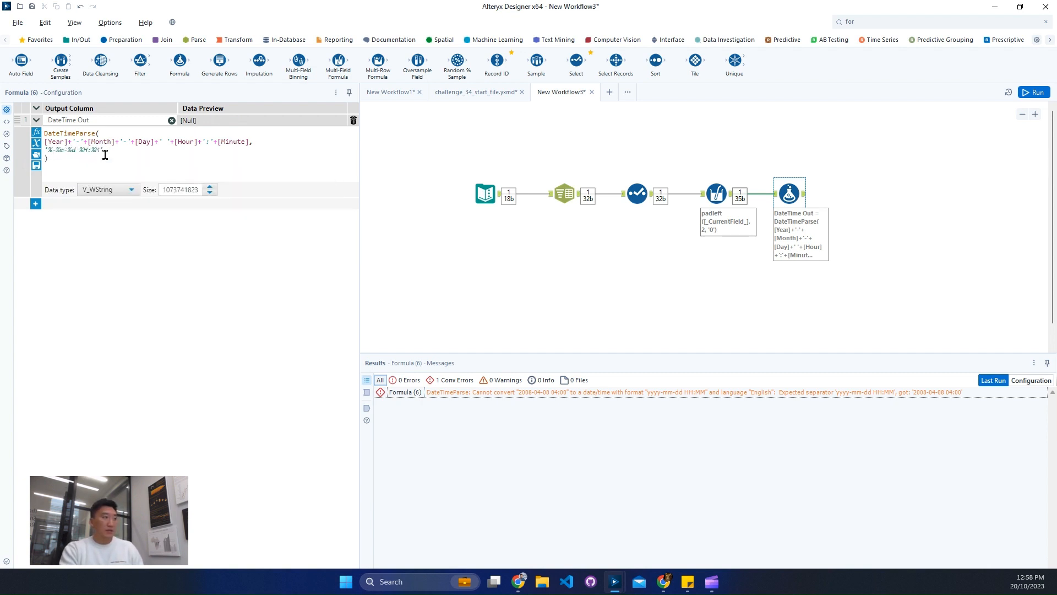
{"action": "type", "text": "Y"}
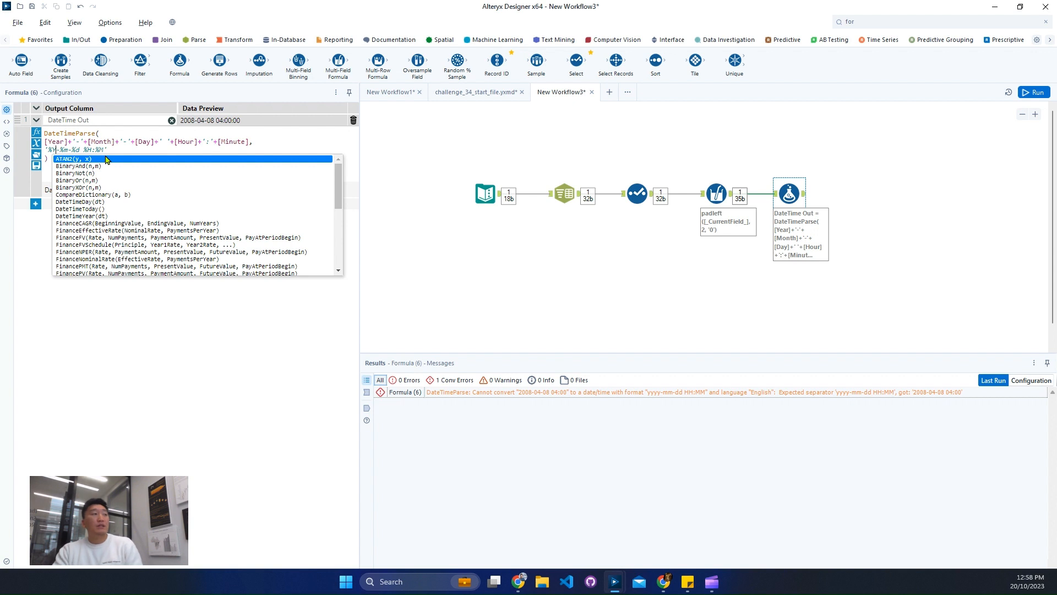
{"action": "left_click", "coordinate": [129, 135]}
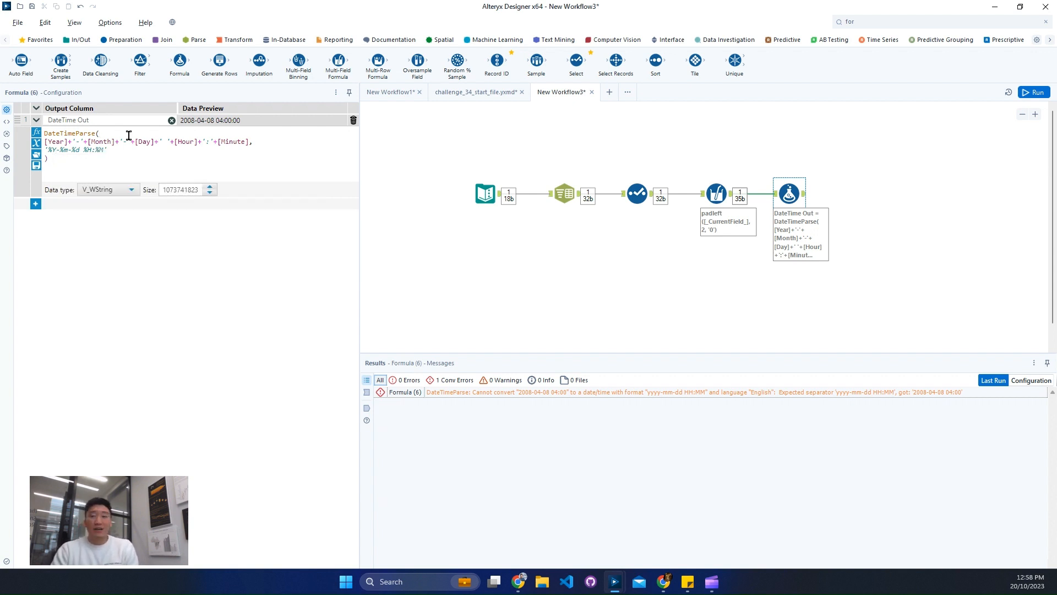
Set the data type of the Formula tool's DateTime Out column to DateTime, run the workflow and view the Formula output.
{"action": "left_click", "coordinate": [132, 190]}
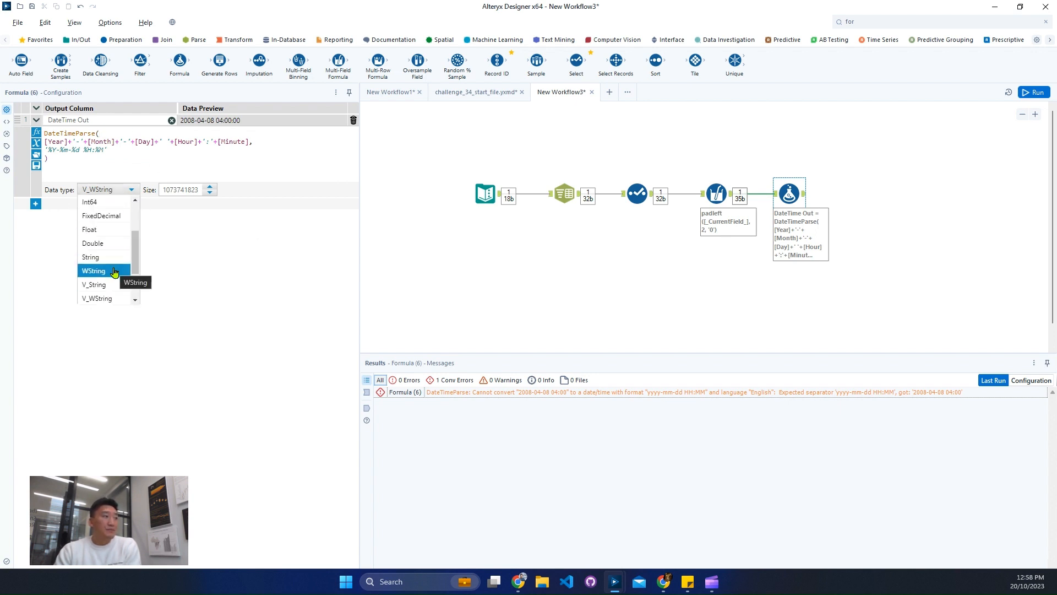
{"action": "scroll", "coordinate": [114, 272], "scroll_direction": "down", "scroll_amount": 2}
{"action": "left_click", "coordinate": [108, 284]}
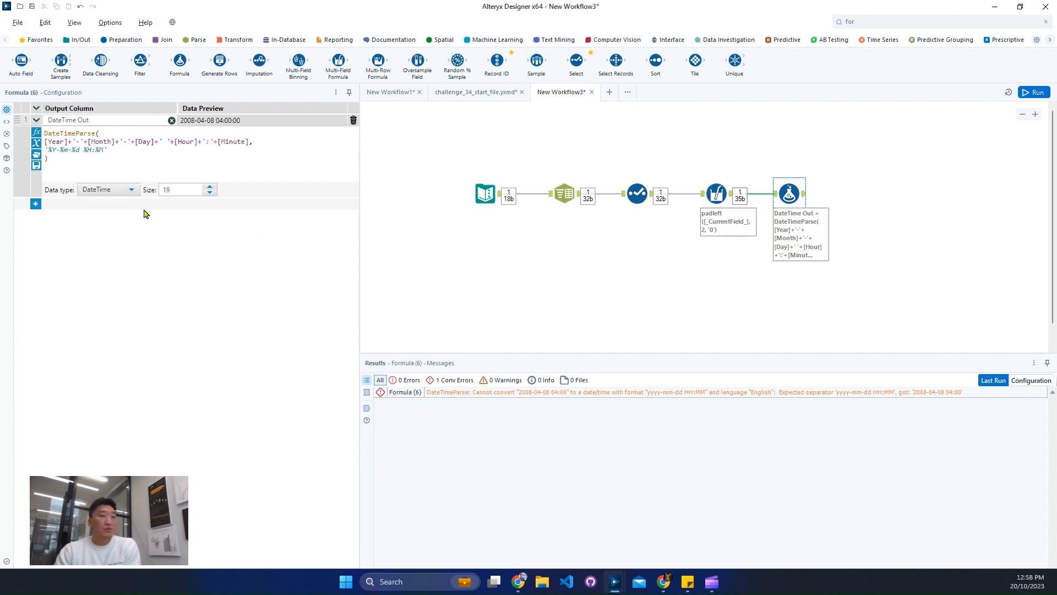
{"action": "left_click", "coordinate": [1034, 93]}
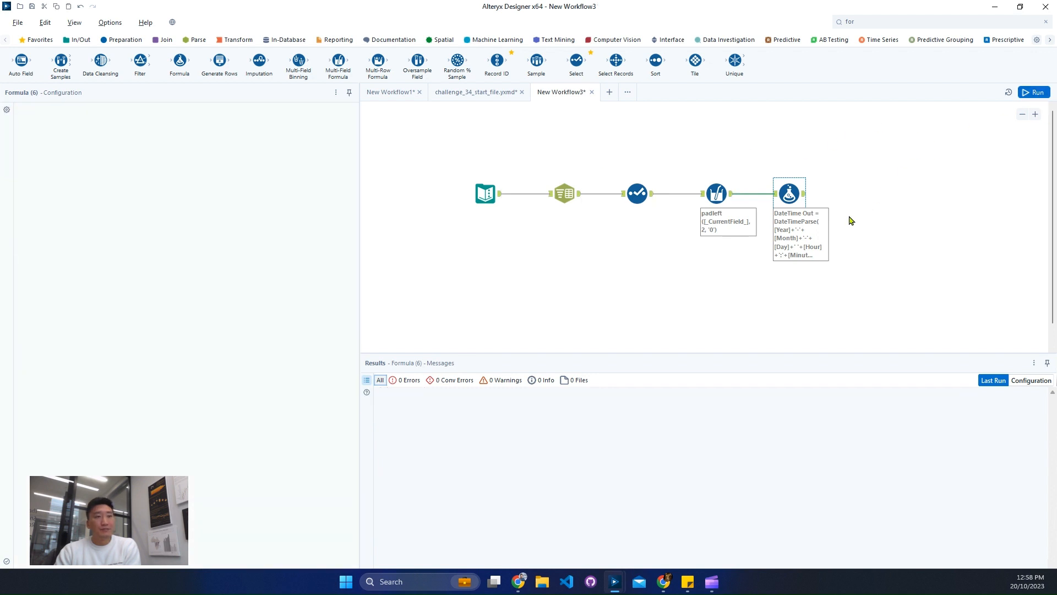
{"action": "left_click", "coordinate": [802, 196]}
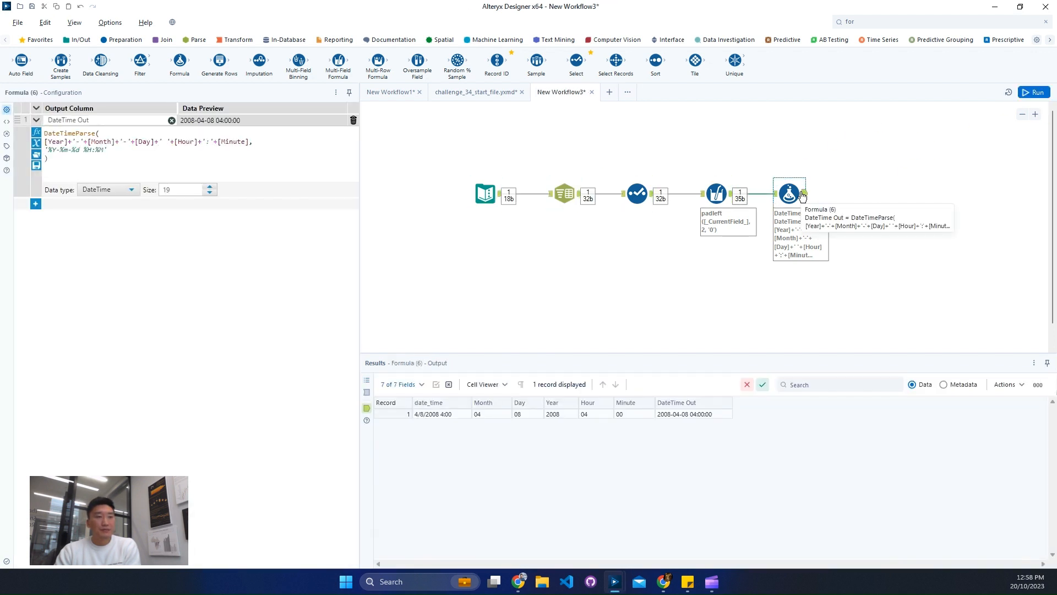
Add a Select tool connected after the Formula tool.
{"action": "left_click", "coordinate": [869, 21]}
{"action": "type", "text": "sel"}
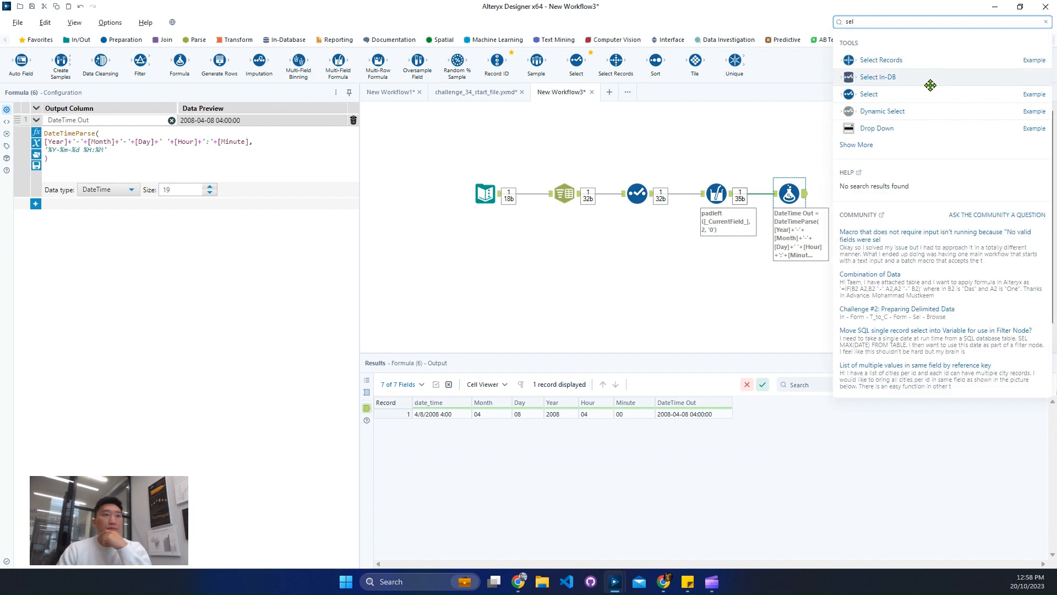
{"action": "left_click_drag", "start_coordinate": [925, 94], "coordinate": [884, 202]}
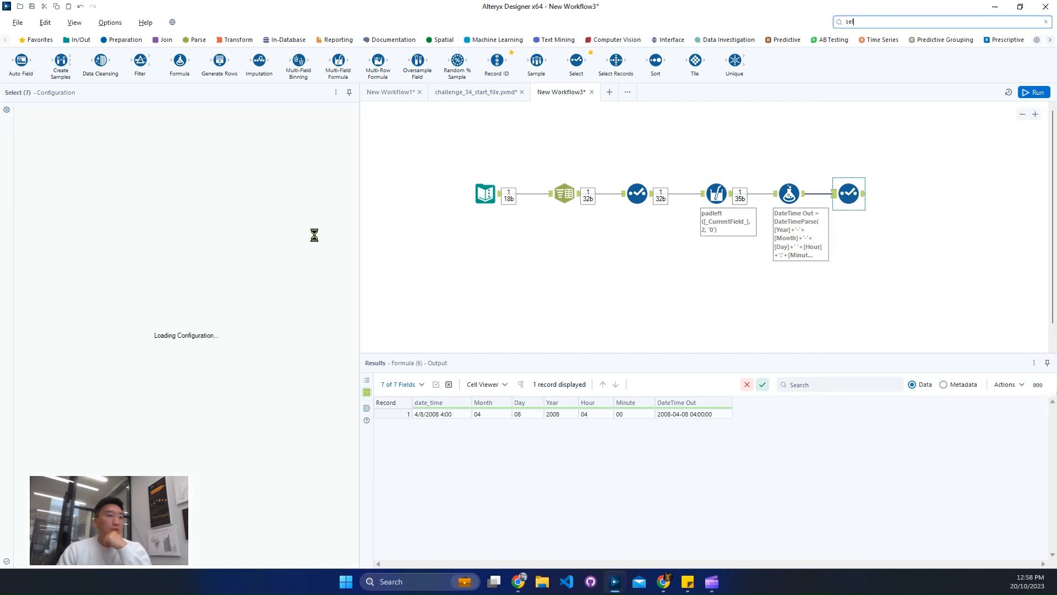
Keep only the date_time and DateTime Out fields in the new Select tool and run the workflow.
{"action": "left_click", "coordinate": [31, 111]}
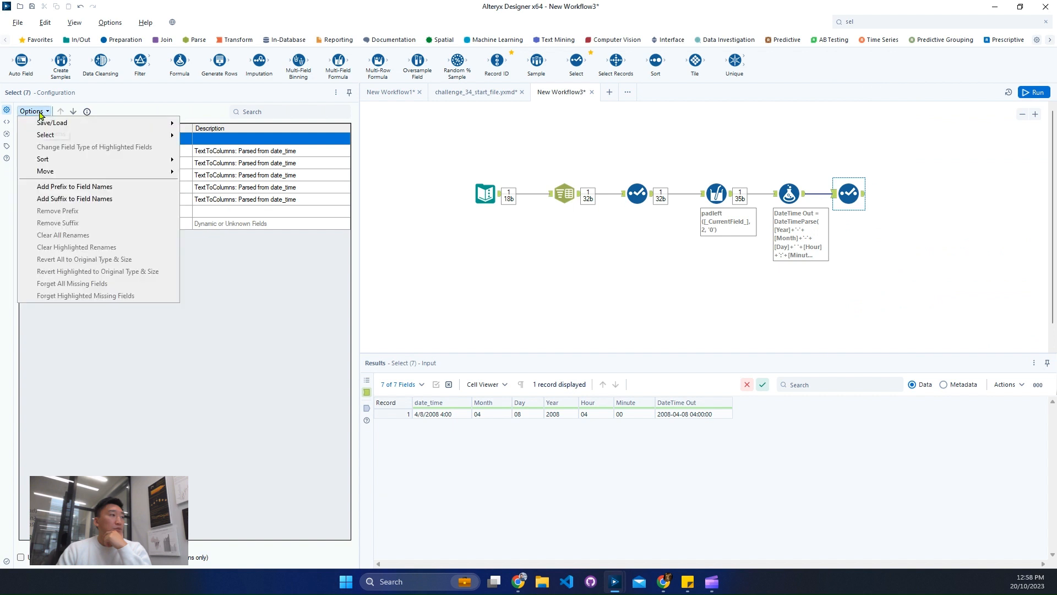
{"action": "left_click", "coordinate": [31, 111]}
{"action": "left_click", "coordinate": [32, 111]}
{"action": "mouse_move", "coordinate": [110, 135]}
{"action": "left_click", "coordinate": [212, 149]}
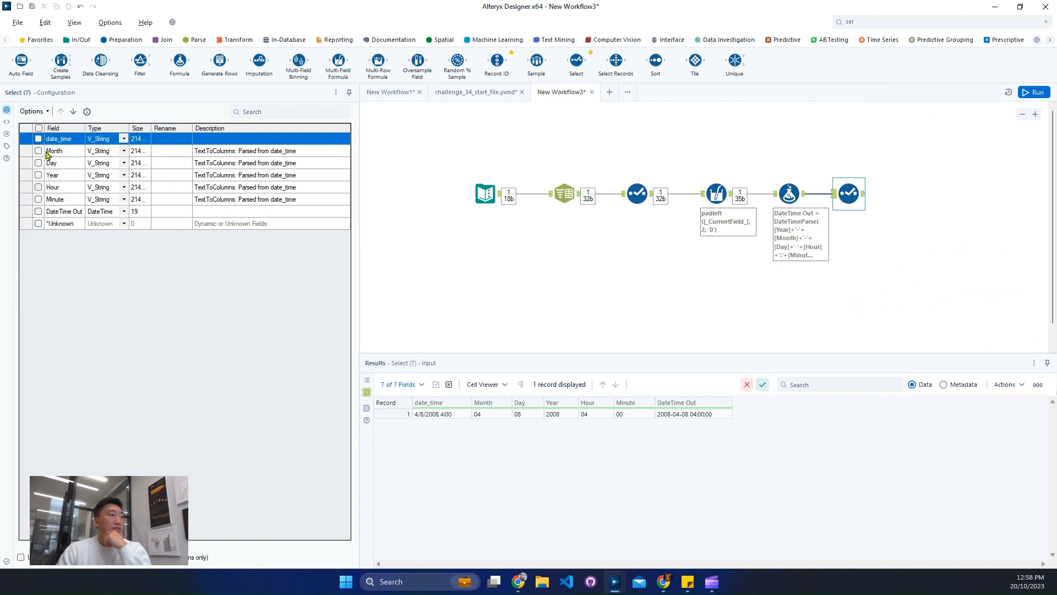
{"action": "left_click", "coordinate": [39, 211]}
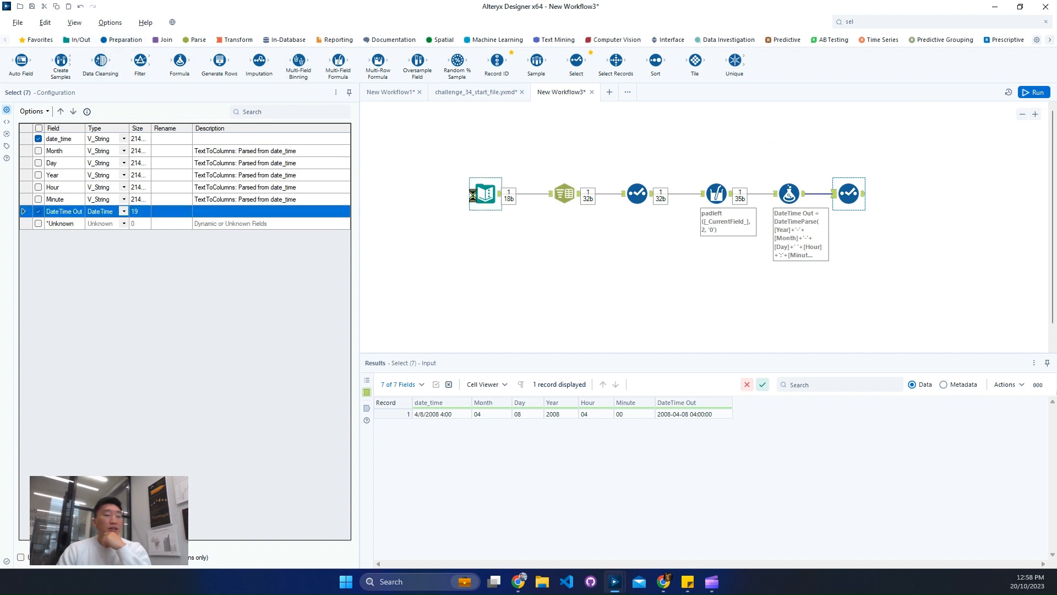
{"action": "left_click", "coordinate": [472, 195]}
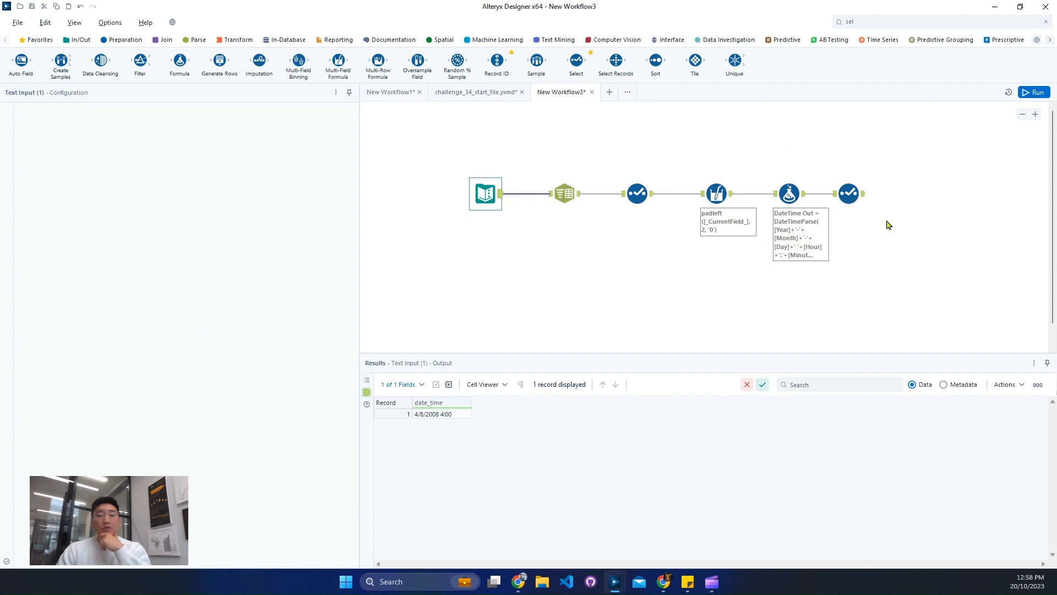
{"action": "key", "text": "ctrl+r"}
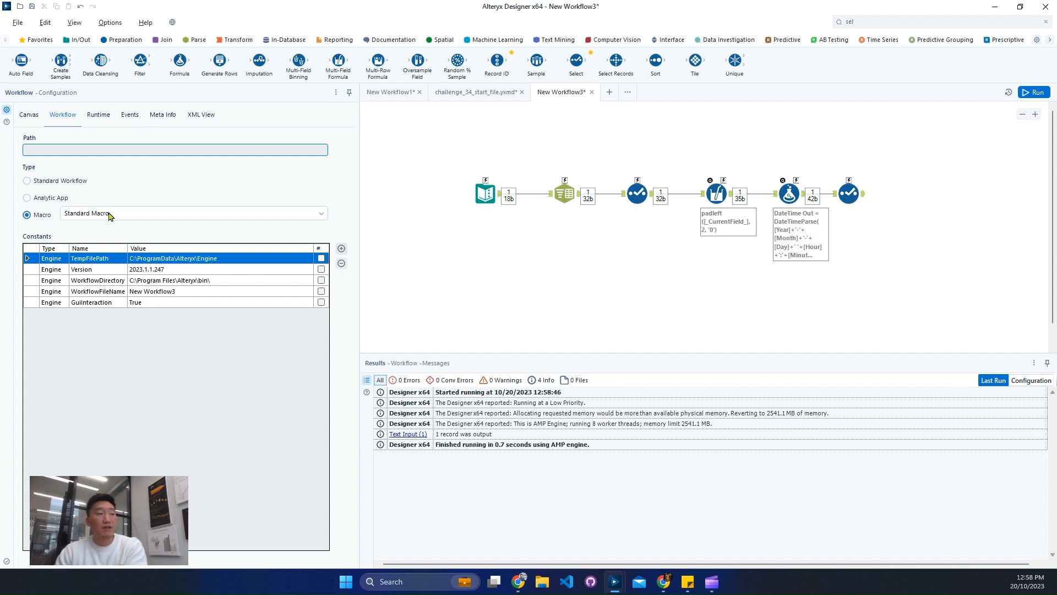
Set the workflow type to Standard Workflow and convert the Text Input tool to a Macro Input.
{"action": "left_click", "coordinate": [46, 183]}
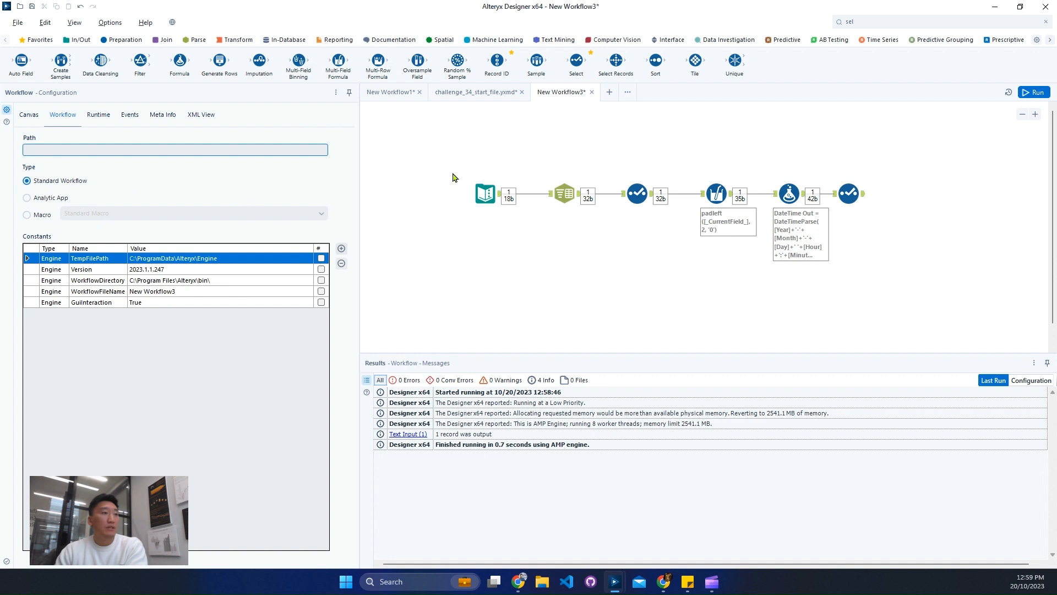
{"action": "left_click", "coordinate": [484, 190]}
{"action": "right_click", "coordinate": [484, 190]}
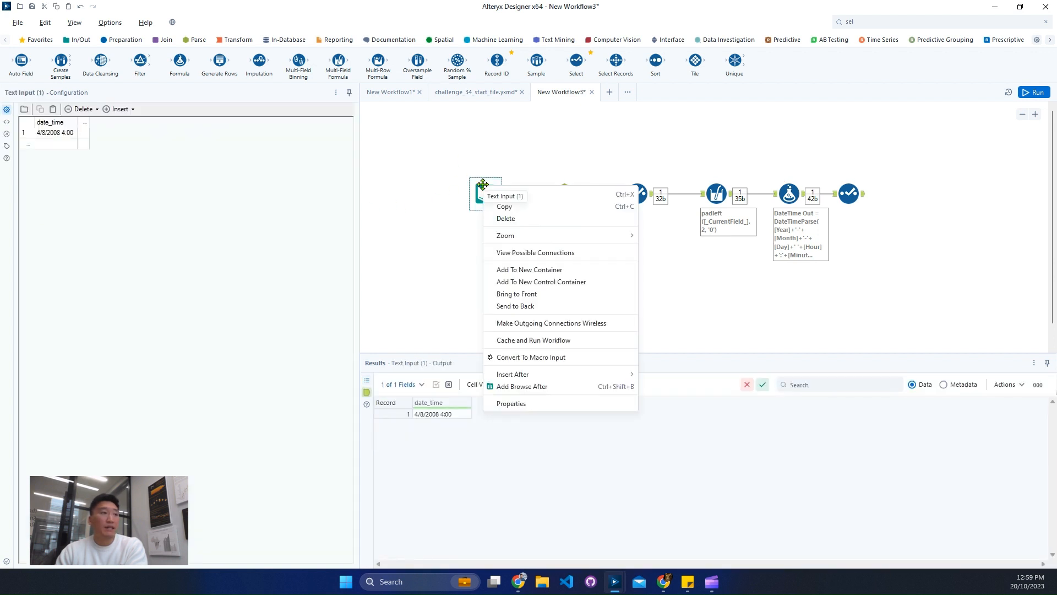
{"action": "left_click", "coordinate": [543, 359]}
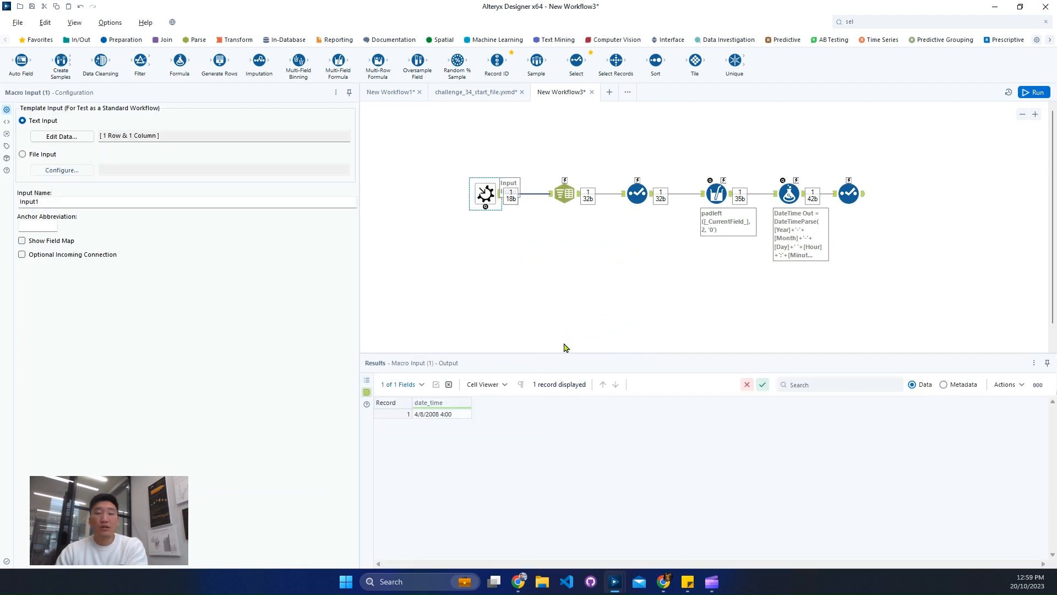
Add a Macro Output tool connected after the last Select tool.
{"action": "left_click", "coordinate": [895, 21]}
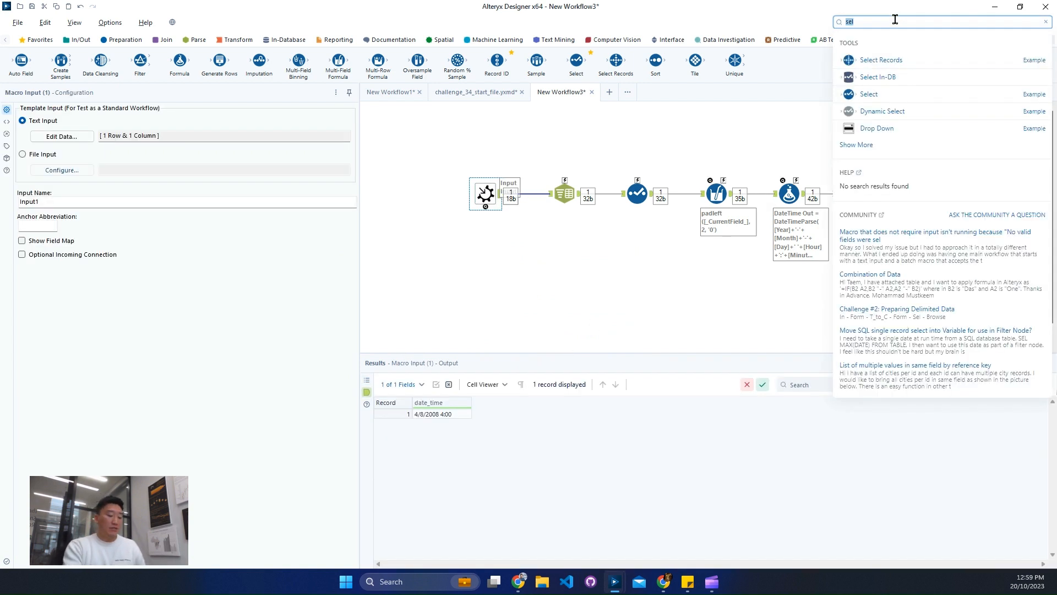
{"action": "type", "text": "macro "}
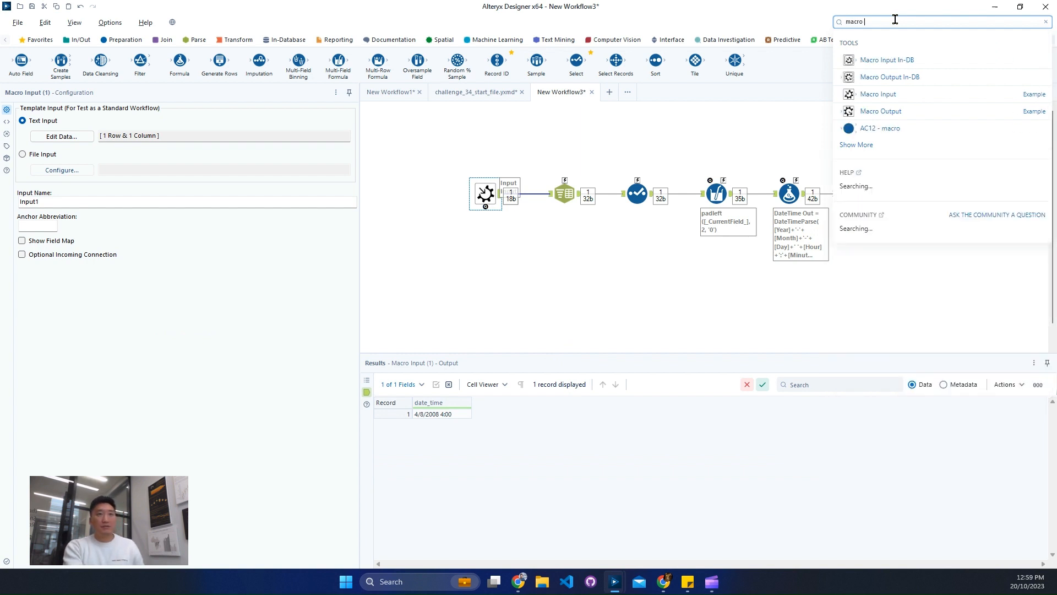
{"action": "type", "text": "ou"}
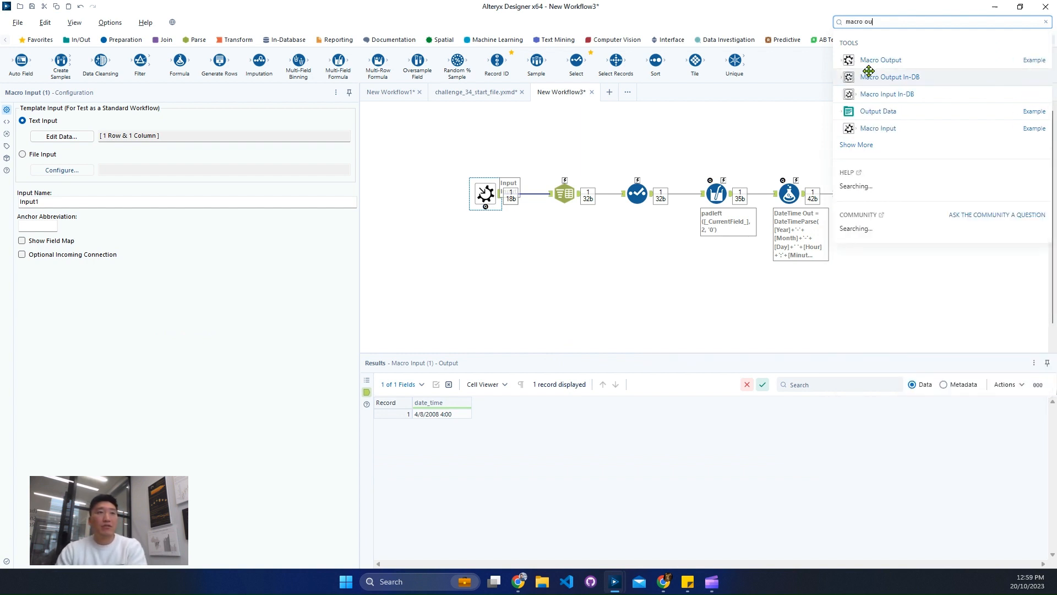
{"action": "left_click_drag", "start_coordinate": [868, 60], "coordinate": [904, 196]}
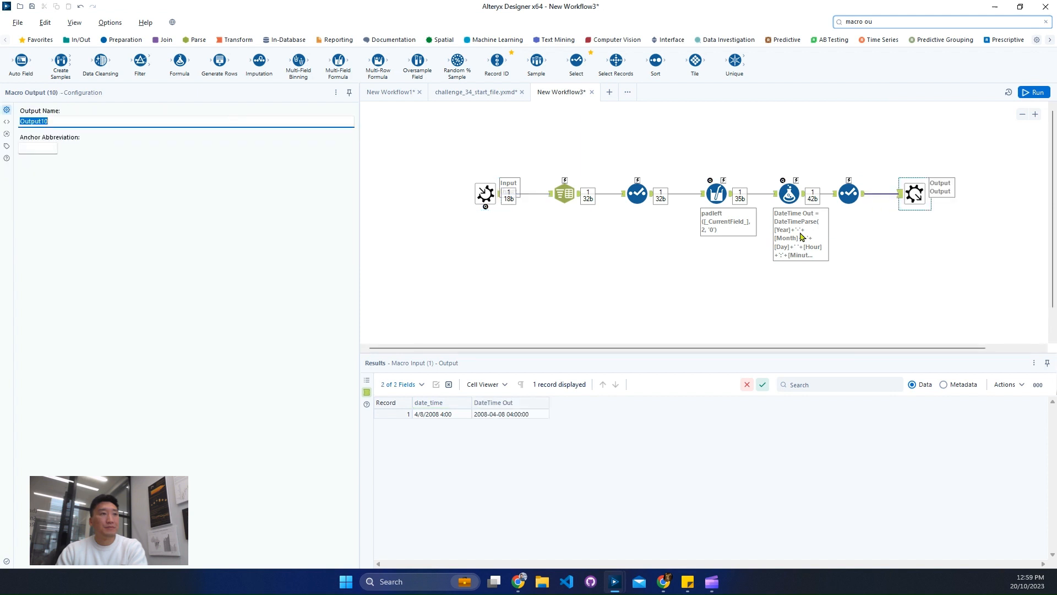
Save the macro as AC34 in the Alteryx Macros folder.
{"action": "left_click", "coordinate": [679, 295]}
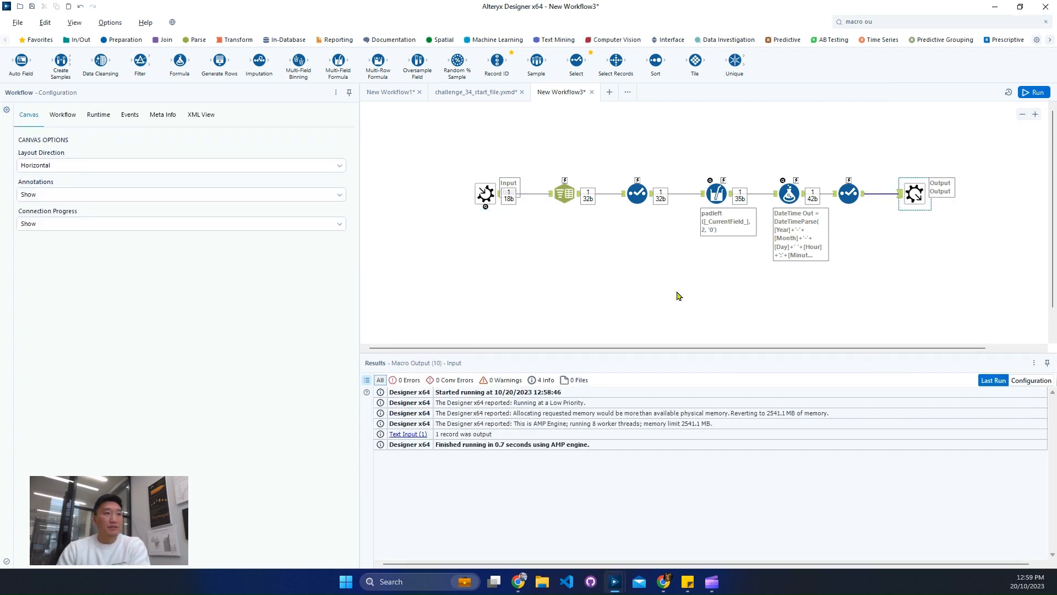
{"action": "key", "text": "ctrl+s"}
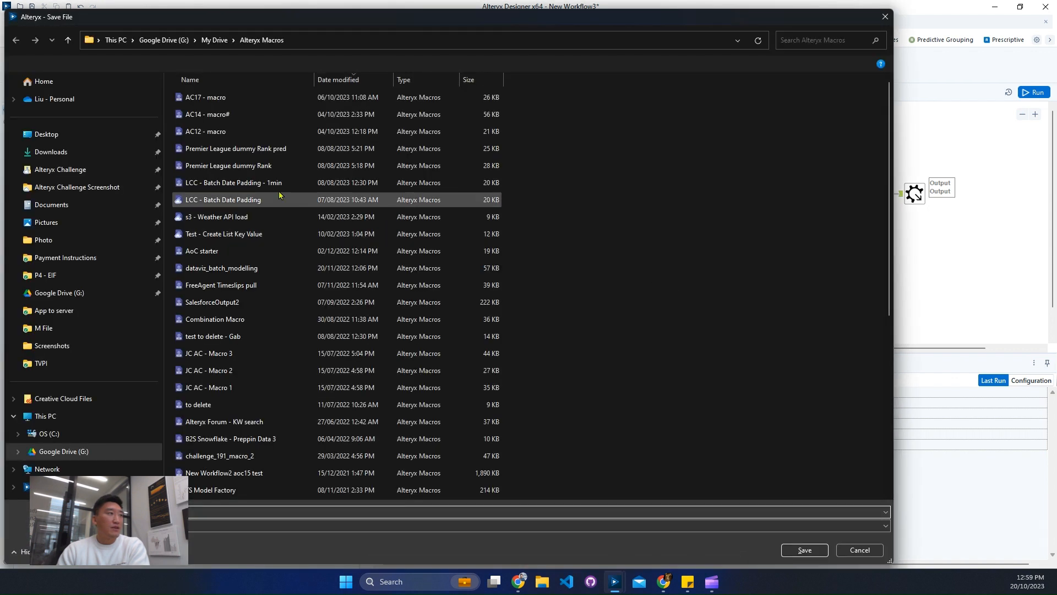
{"action": "scroll", "coordinate": [425, 361], "scroll_direction": "down", "scroll_amount": 6}
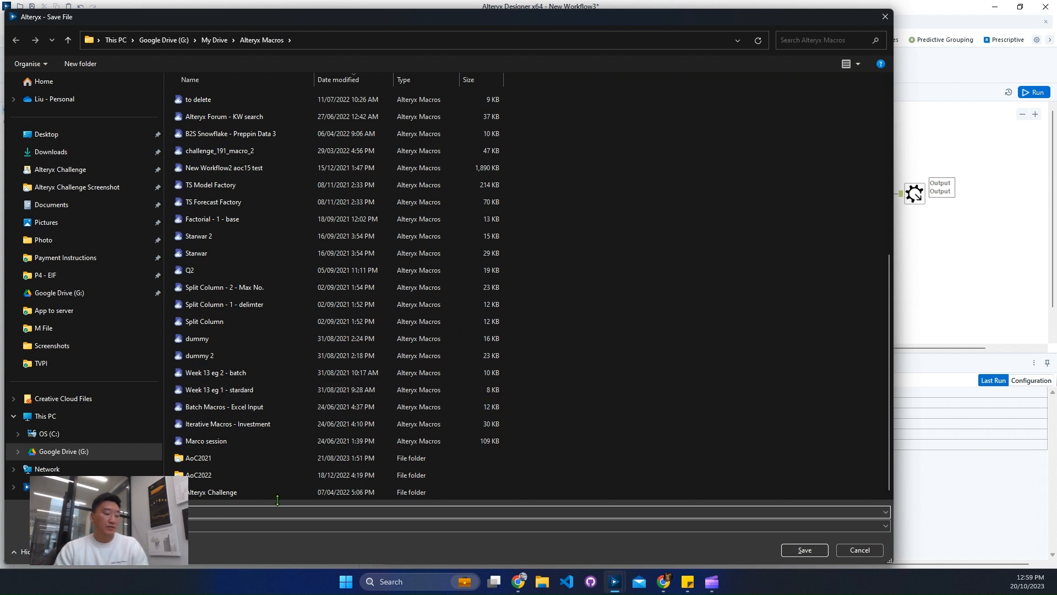
{"action": "type", "text": "AC"}
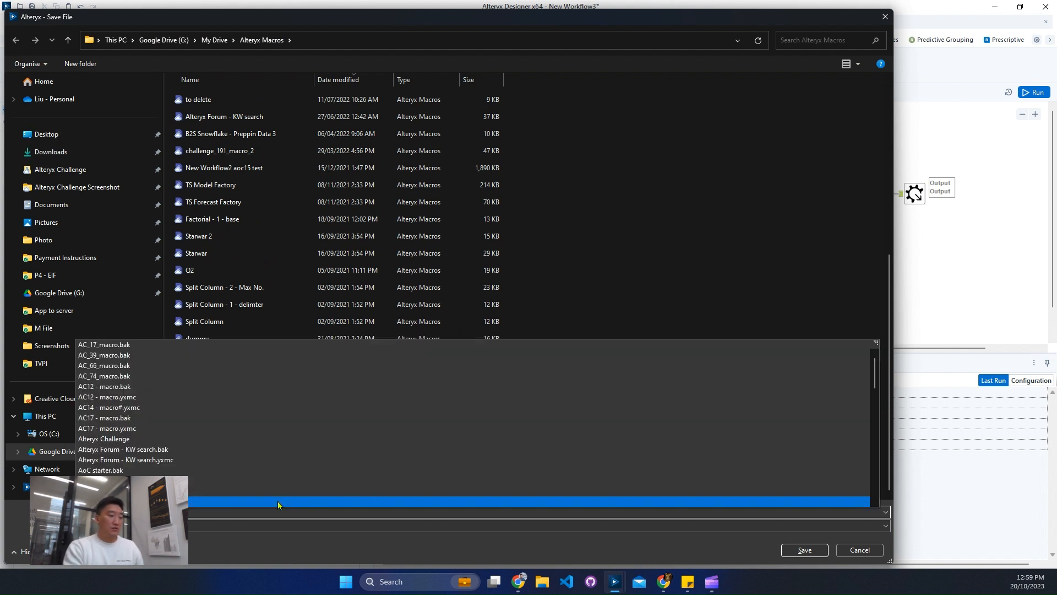
{"action": "type", "text": "34"}
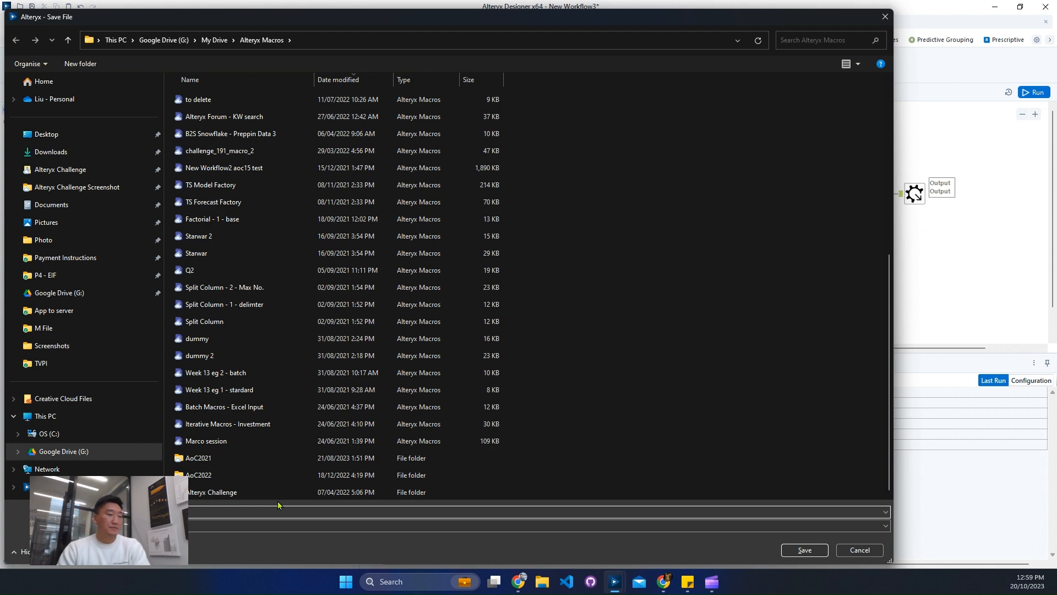
{"action": "key", "text": "Return"}
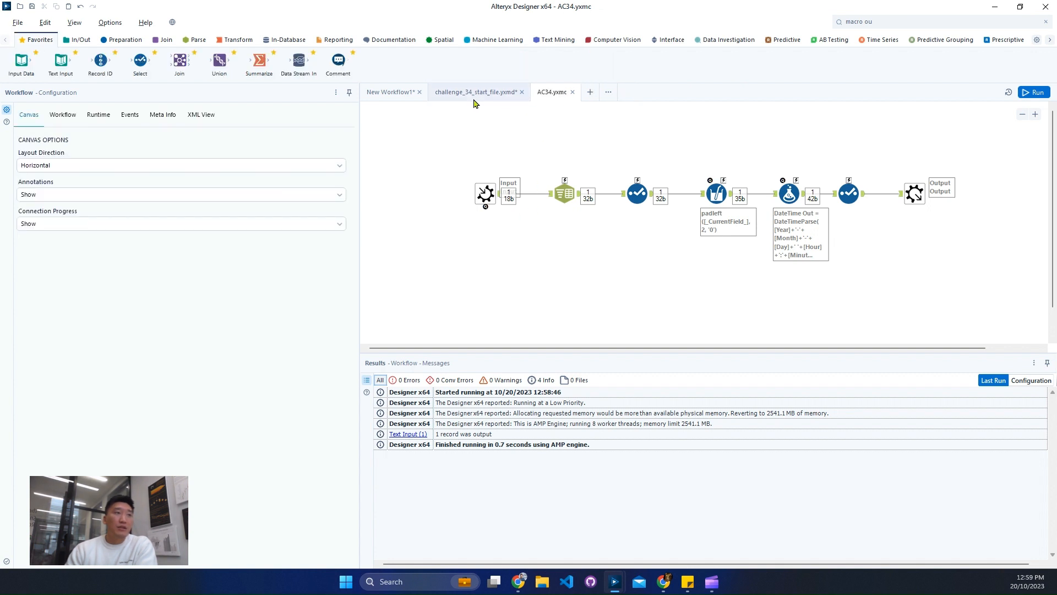
Insert the AC34 macro below the Input container in challenge_34_start_file and connect it to the Input container's Text Input tool.
{"action": "left_click", "coordinate": [546, 221]}
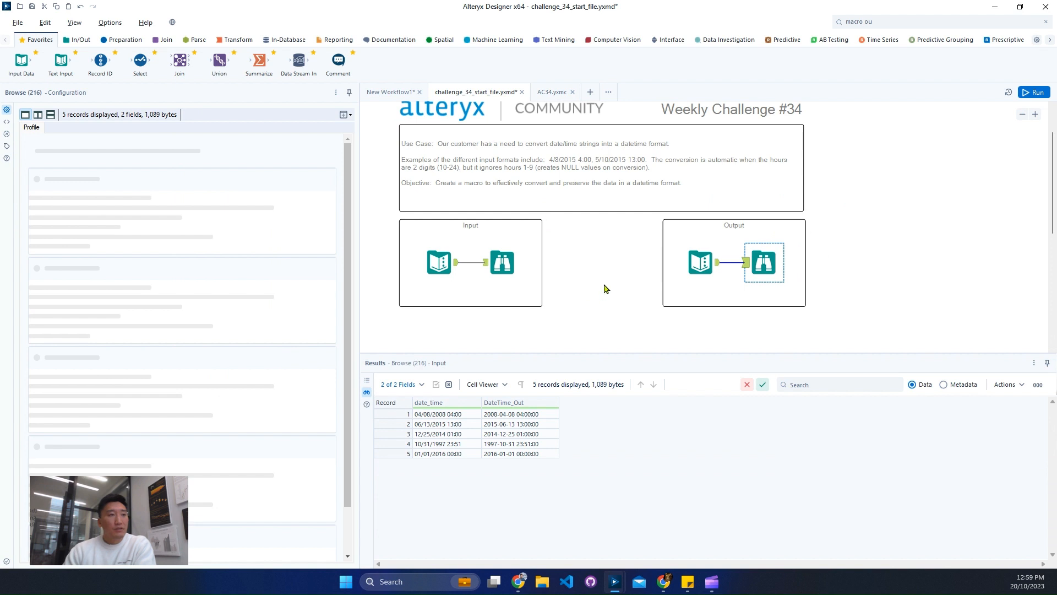
{"action": "scroll", "coordinate": [604, 281], "scroll_direction": "down", "scroll_amount": 3}
{"action": "right_click", "coordinate": [524, 207]}
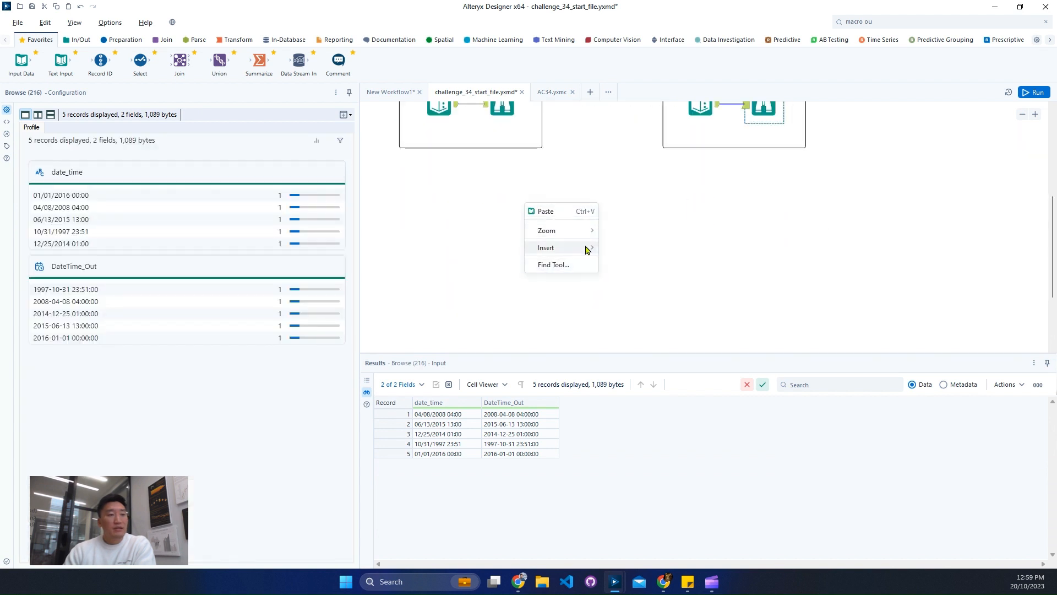
{"action": "mouse_move", "coordinate": [588, 248]}
{"action": "mouse_move", "coordinate": [669, 532]}
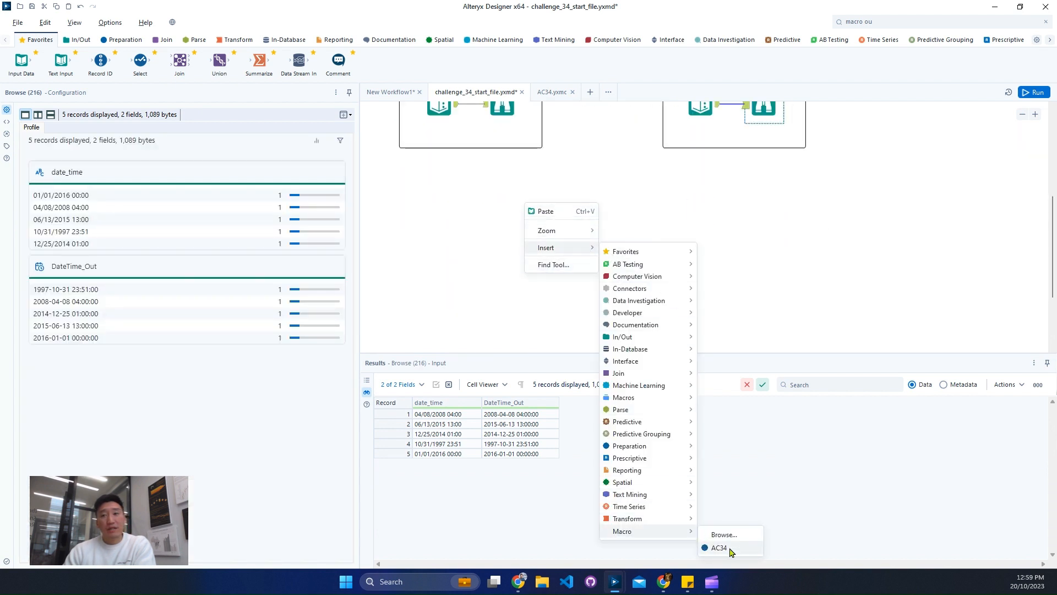
{"action": "left_click", "coordinate": [728, 550]}
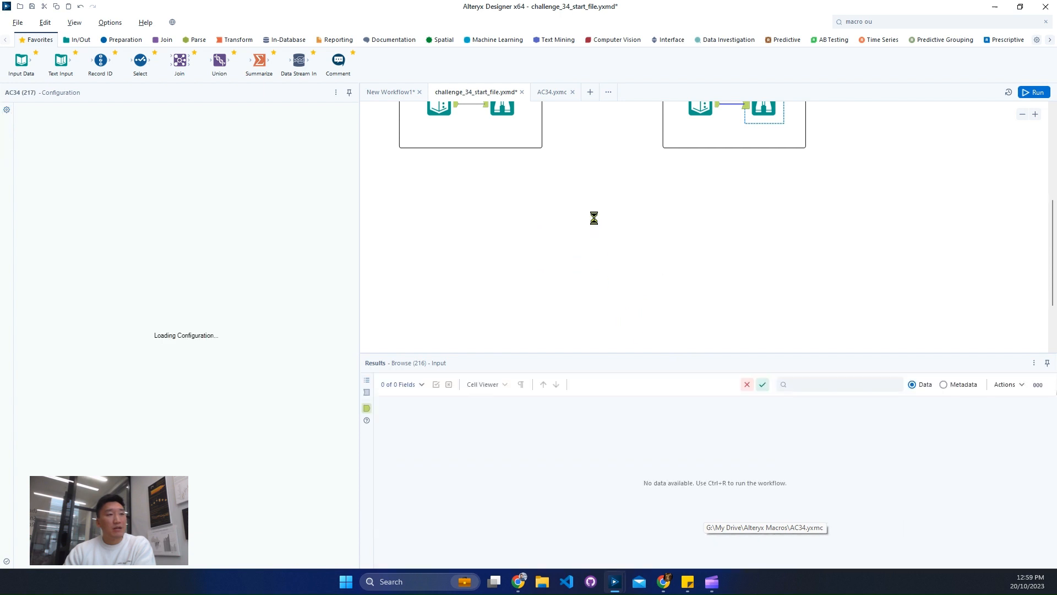
{"action": "scroll", "coordinate": [592, 215], "scroll_direction": "up", "scroll_amount": 1}
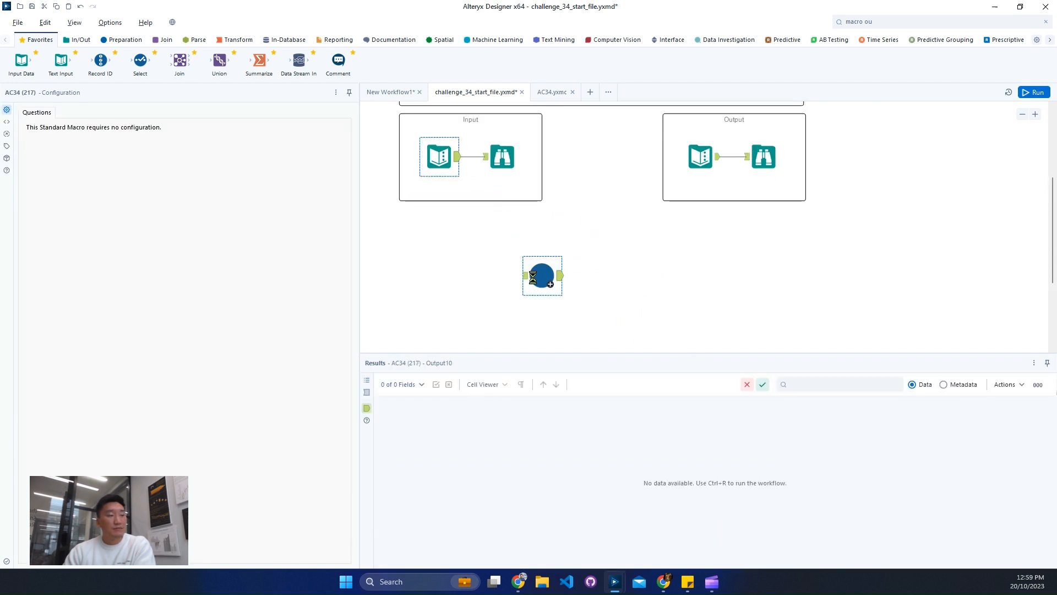
{"action": "left_click_drag", "start_coordinate": [532, 277], "coordinate": [543, 249]}
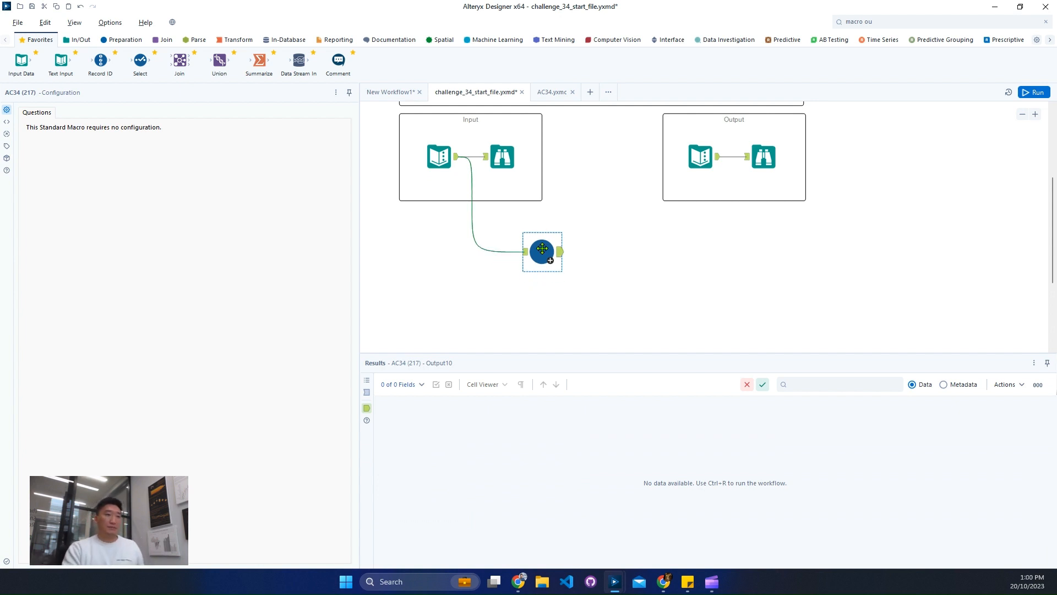
Add a Browse tool after the AC34 macro and run the workflow.
{"action": "key", "text": "ctrl+shift+b"}
{"action": "key", "text": "ctrl+r"}
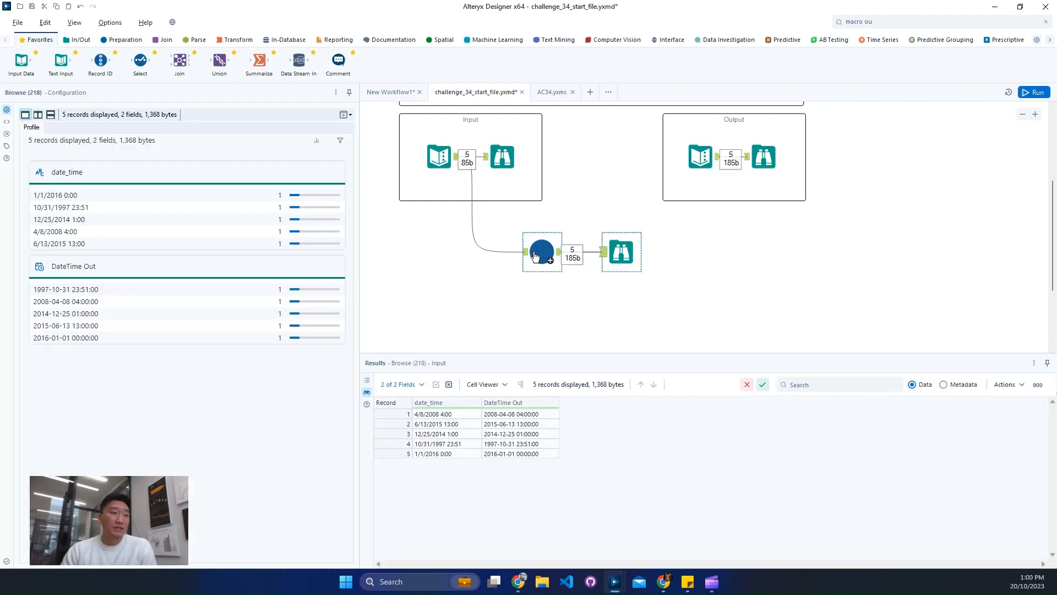
Compare the AC34 macro's output records with the expected results in the Output container's Browse tool.
{"action": "left_click", "coordinate": [534, 255]}
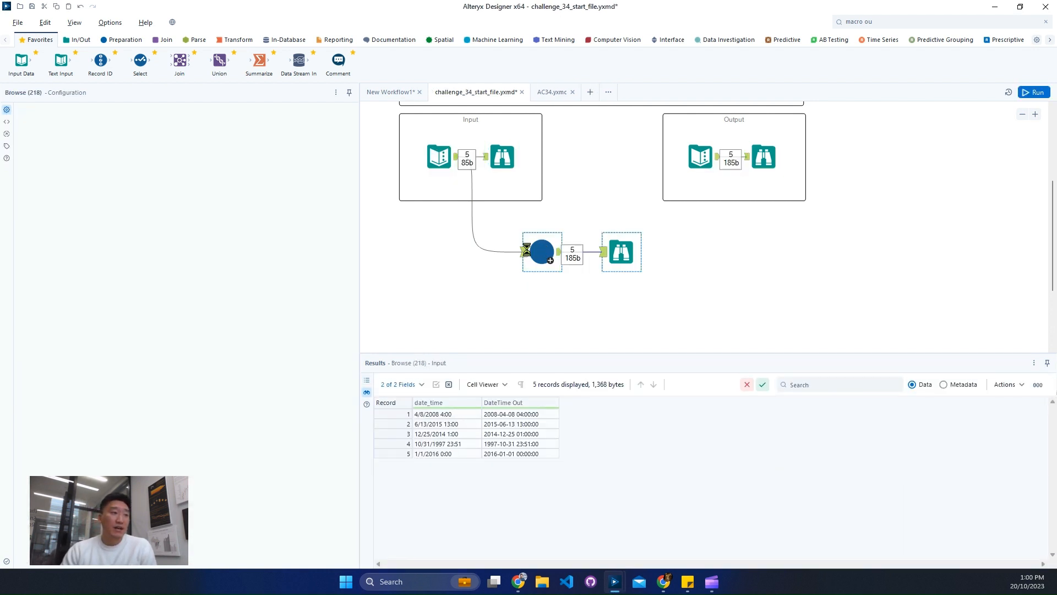
{"action": "left_click", "coordinate": [560, 254]}
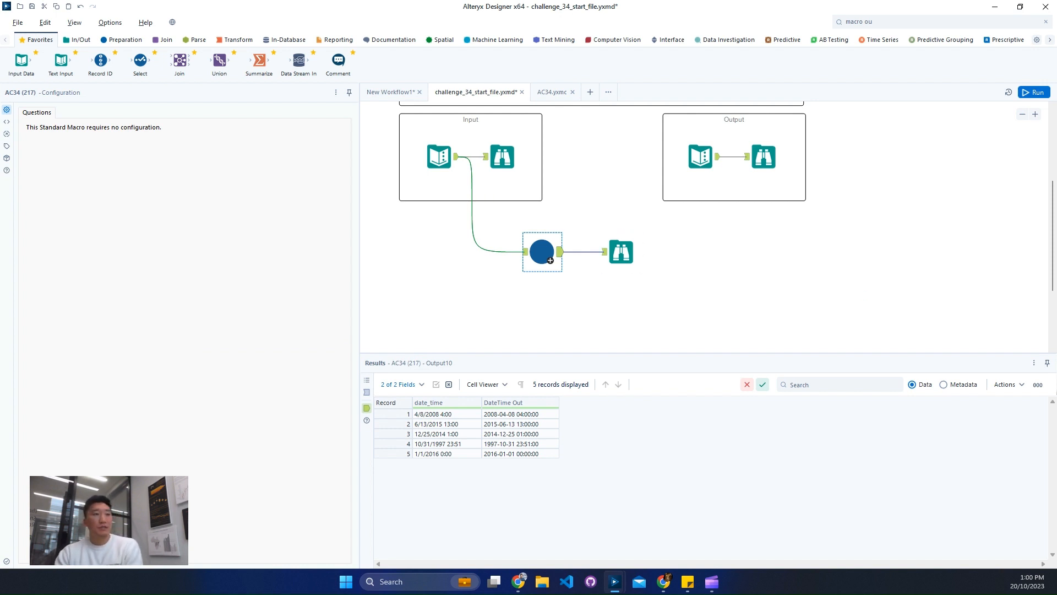
{"action": "left_click", "coordinate": [761, 163]}
{"action": "left_click", "coordinate": [626, 260]}
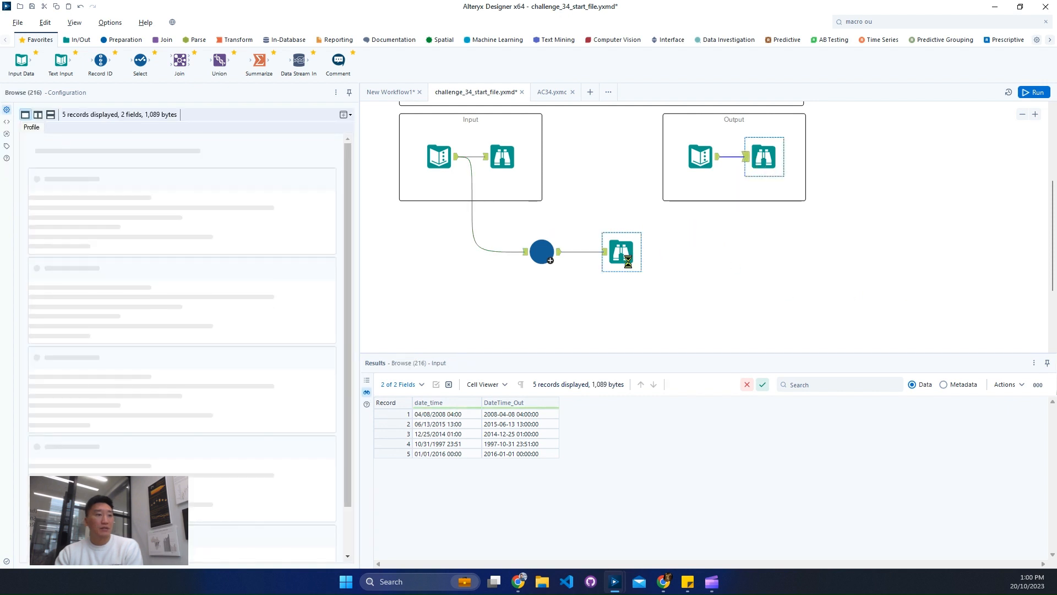